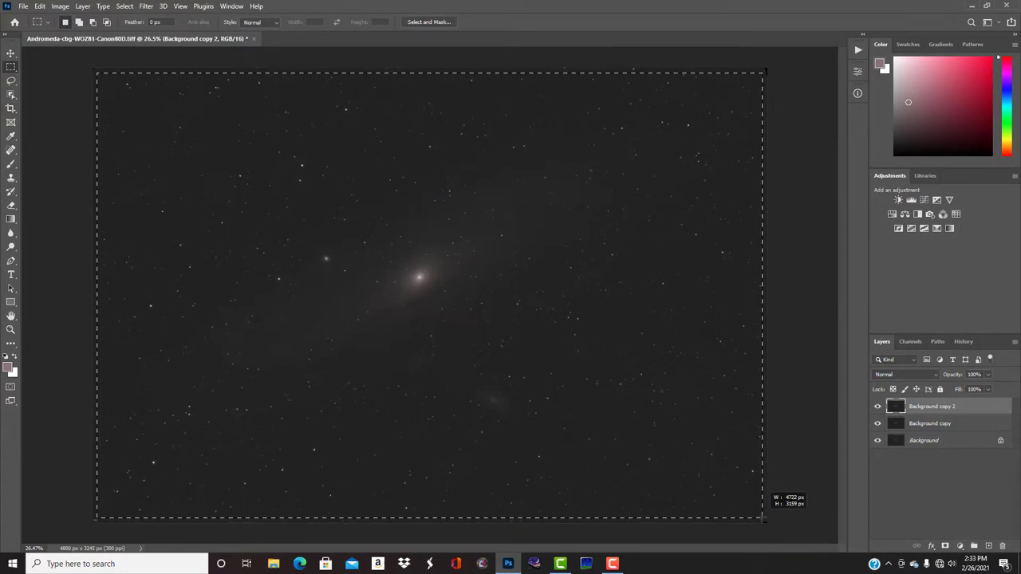
- Crop the image to the rectangular selection and add a Levels adjustment layer
left_click(60, 7)
left_click(67, 129)
left_click(911, 200)
- Show the Info readouts over the canvas's dark sky area and raise the black point of the new Levels adjustment
left_click(858, 94)
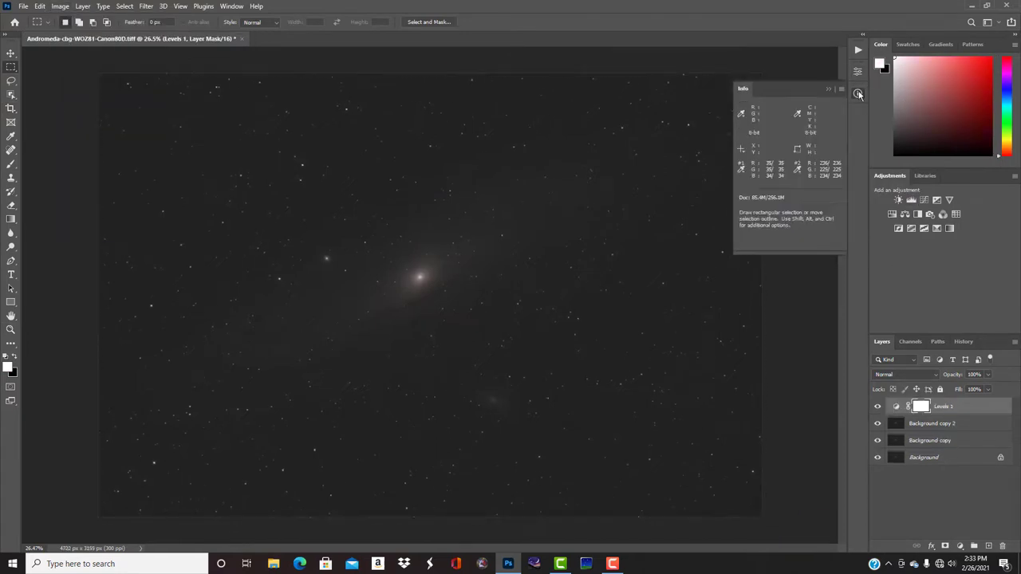
left_click_drag(743, 87, 171, 84)
double_click(896, 407)
left_click_drag(718, 178, 725, 187)
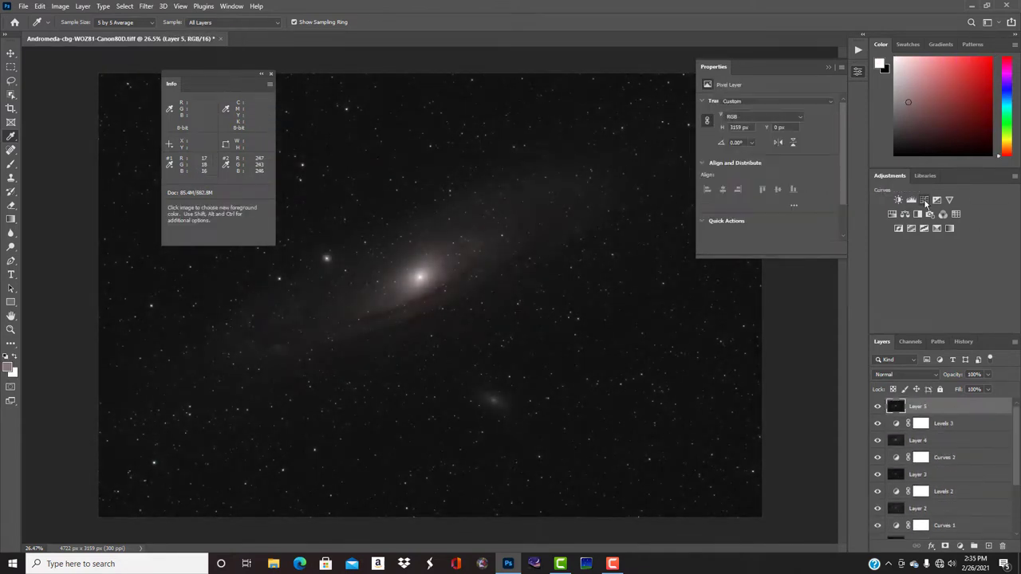
- Add a Curves adjustment layer above Layer 5
left_click(924, 200)
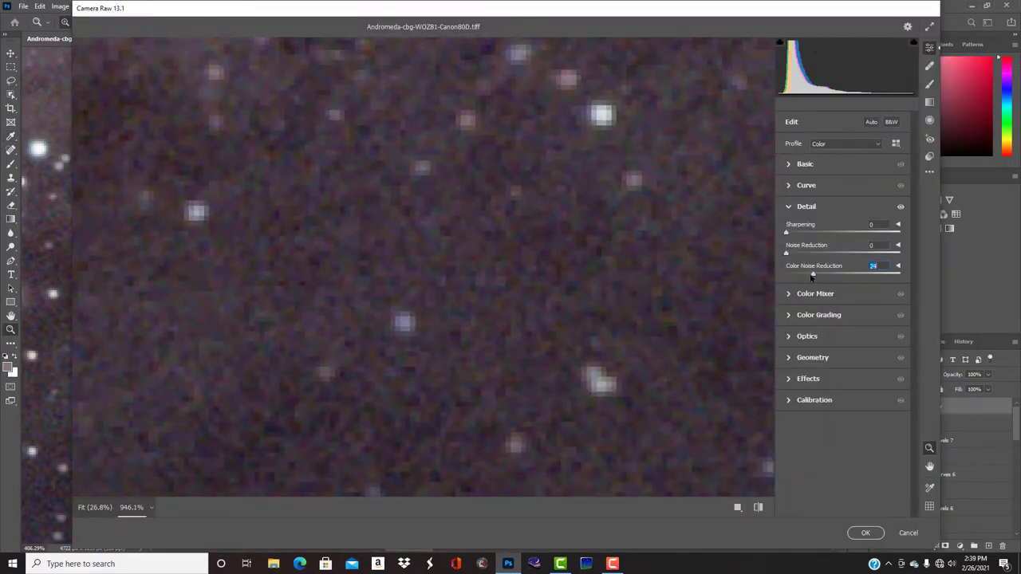
- Apply Camera Raw noise reduction of about 15 and color noise reduction of 25, and open the list of actions
left_click_drag(813, 278, 815, 276)
left_click_drag(702, 199, 692, 240)
left_click_drag(637, 282, 692, 283)
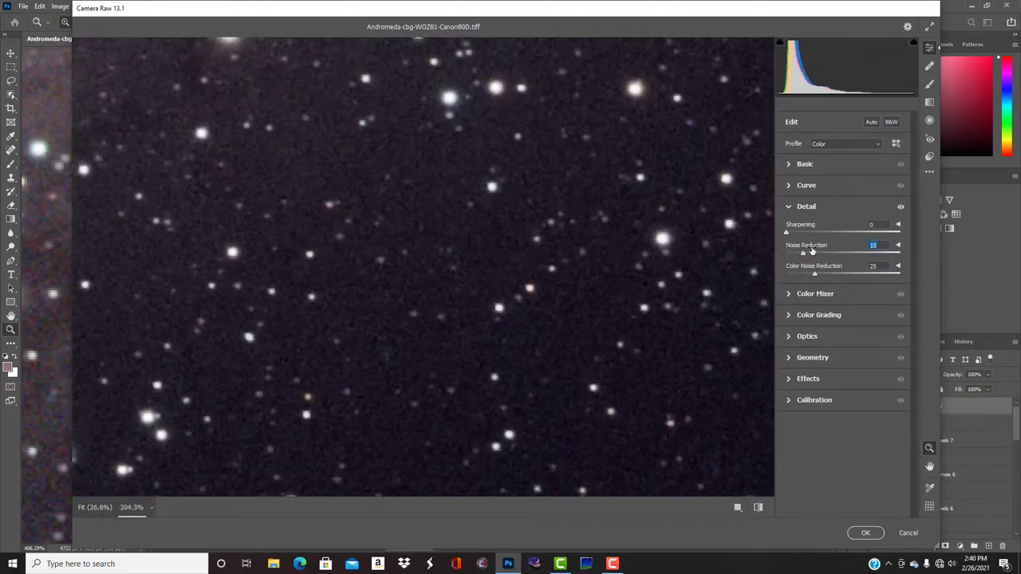
key("ctrl+0")
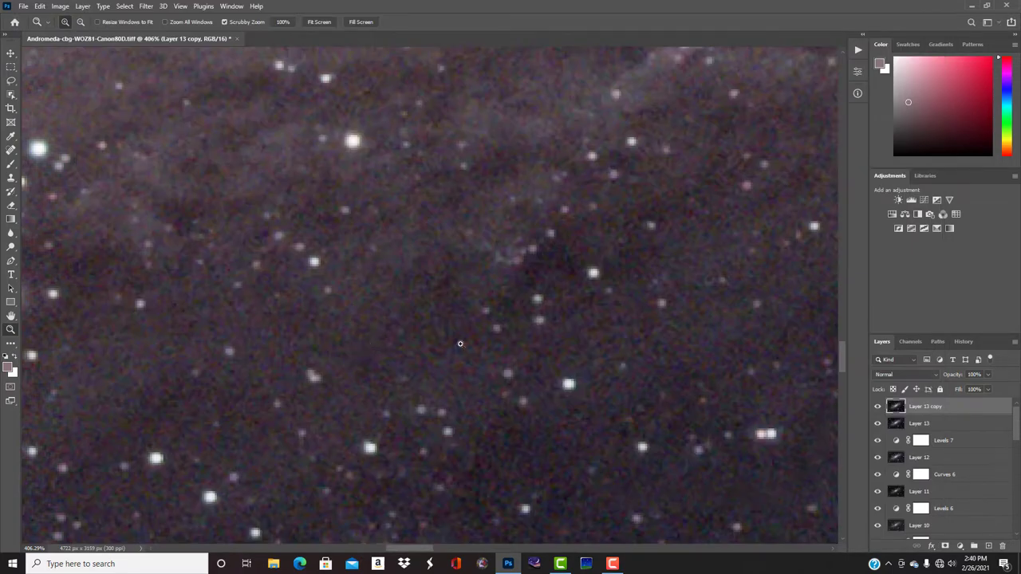
key("ctrl+0")
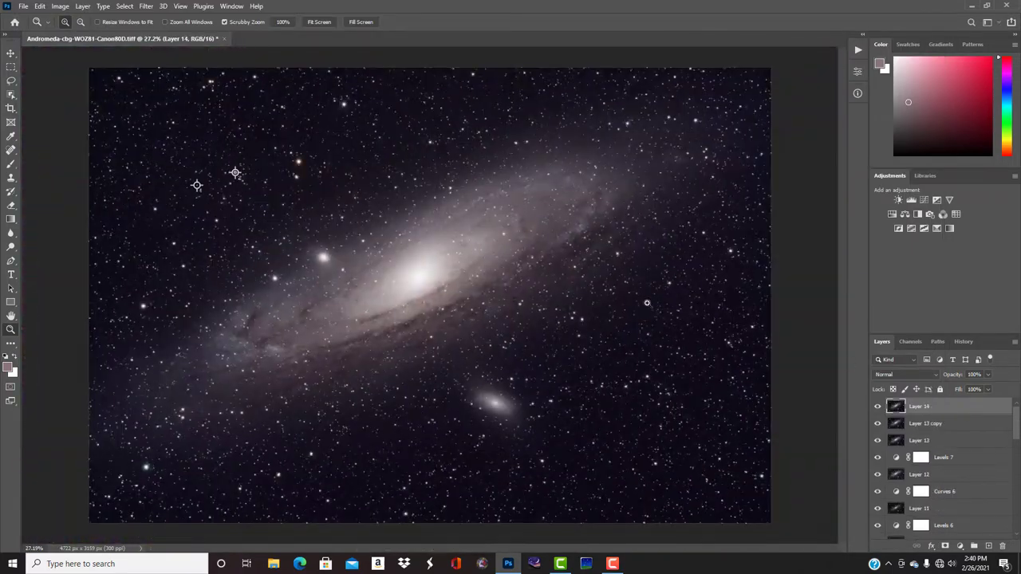
left_click(857, 49)
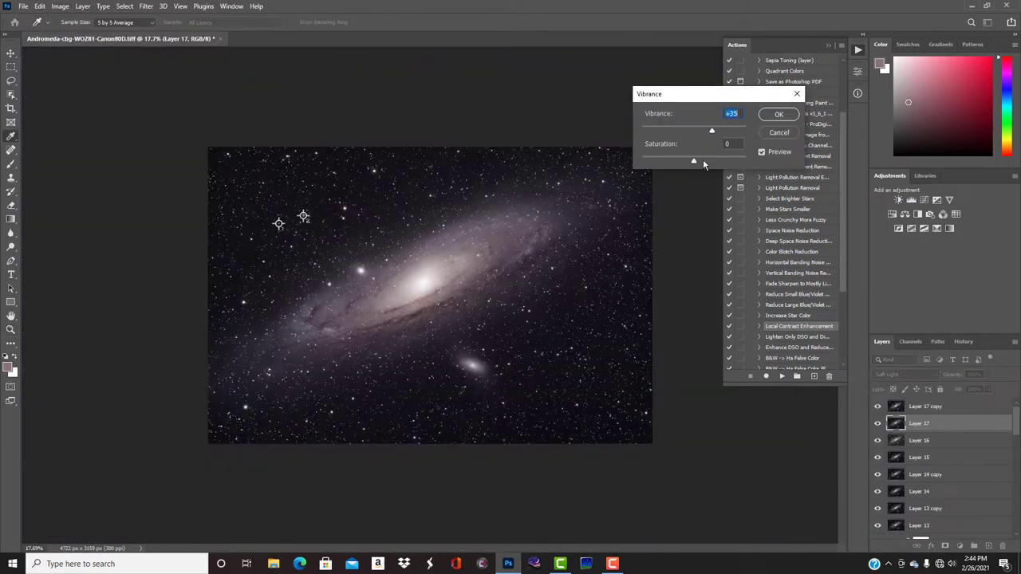
- Boost Layer 17's color with +35 vibrance and slightly raised saturation, and apply a second Vibrance adjustment
left_click(779, 115)
mouse_move(695, 162)
left_mouse_down()
mouse_move(704, 164)
mouse_move(712, 131)
mouse_move(705, 164)
left_mouse_up()
left_click(59, 7)
mouse_move(80, 33)
left_click(188, 81)
left_click(772, 117)
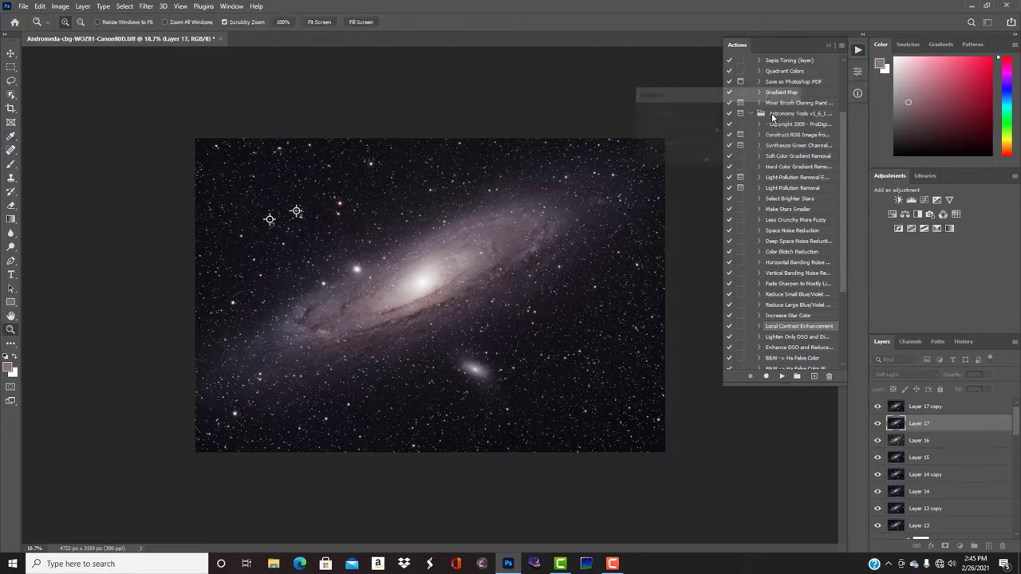
- Try the High Pass filter on Layer 17 and undo it
left_click(898, 50)
left_click(146, 6)
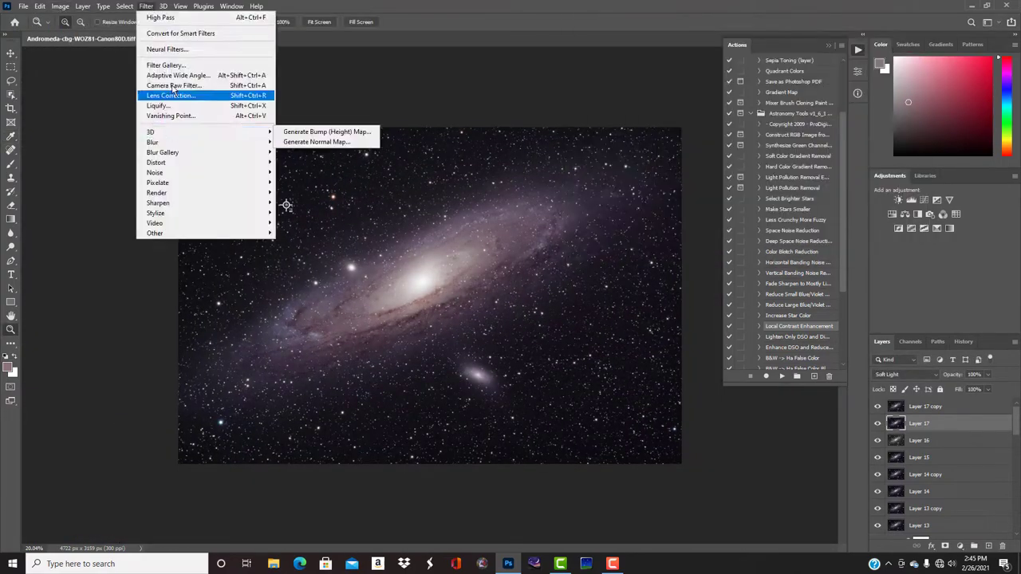
left_click(307, 242)
left_click(573, 134)
key("ctrl+z")
- Hide the list of actions to clear the view of the galaxy
left_click_drag(399, 376, 327, 385)
left_click(858, 50)
left_click_drag(307, 328, 379, 315)
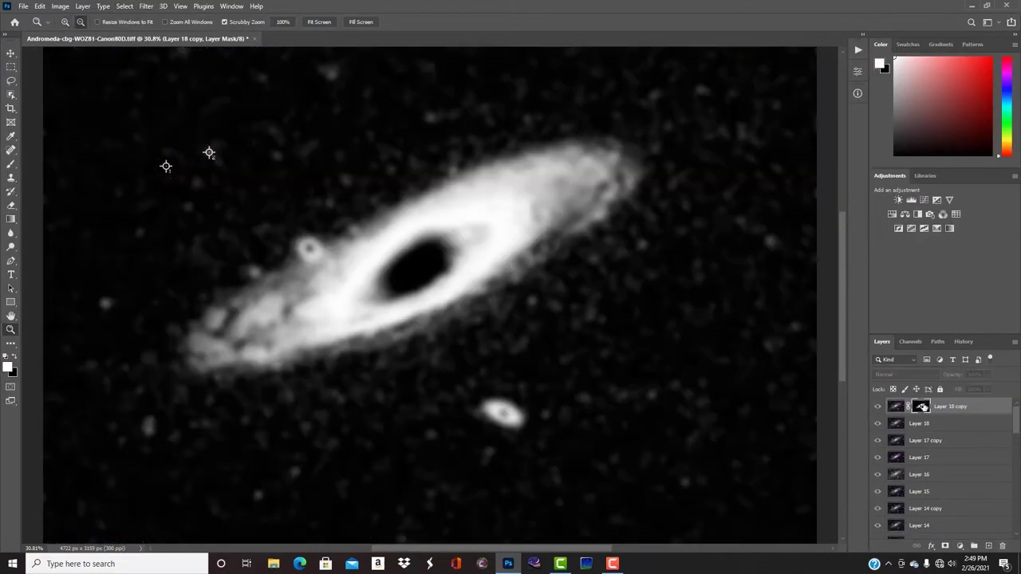
- Open the Hue/Saturation adjustment for Layer 18 copy
left_click(60, 5)
mouse_move(104, 33)
left_click(209, 92)
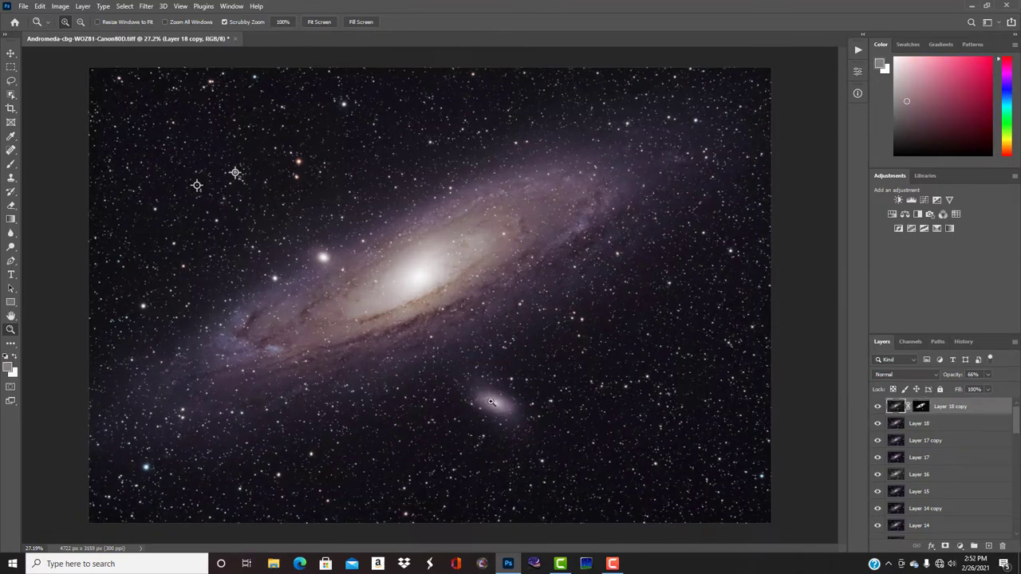
- Merge the selected processing layers into Layer 18 copy
right_click(939, 449)
left_click(903, 308)
- Duplicate Layer 1 and move the duplicate to the top of the layer stack
left_click(933, 423)
key("ctrl+j")
left_click_drag(936, 424, 937, 404)
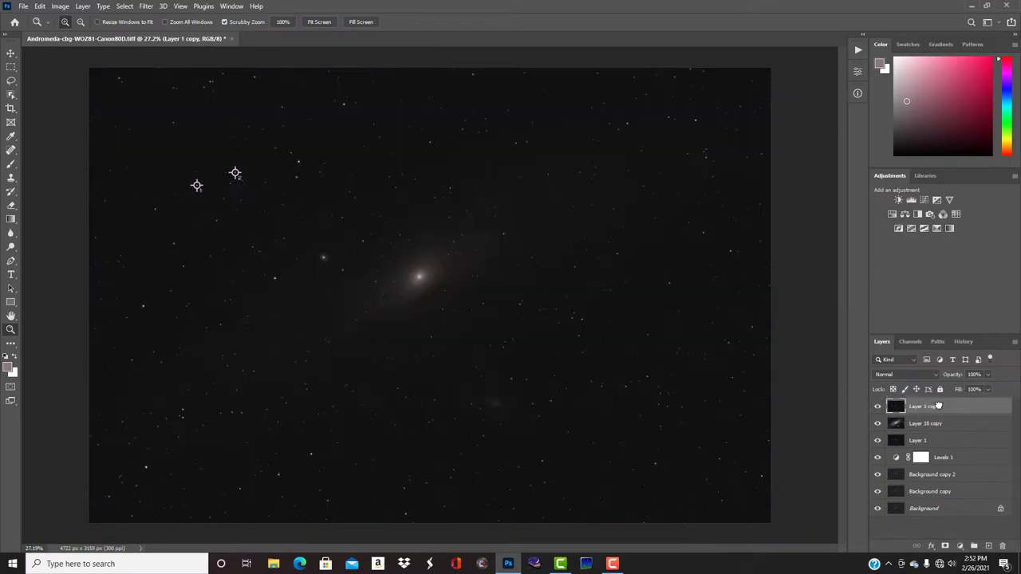
- Brighten Layer 1 copy by lifting its curve with a Curves adjustment
left_click(61, 7)
left_click(180, 50)
left_click_drag(641, 194, 639, 174)
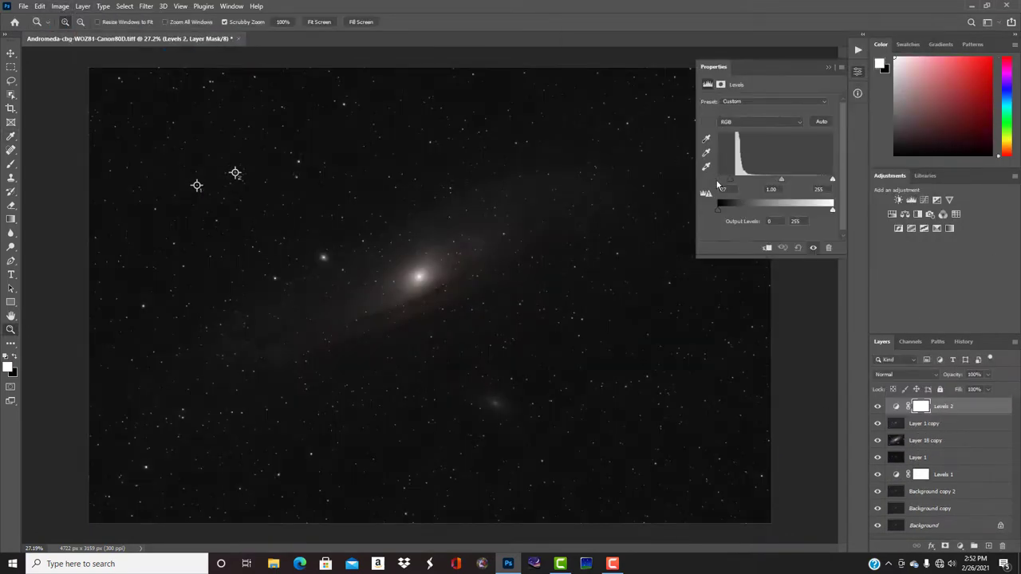
- Brighten the galaxy further with an image adjustment and merge the newly stretched layers above Layer 18 copy into one
left_click(60, 5)
left_click(191, 63)
key("Return")
right_click(917, 423)
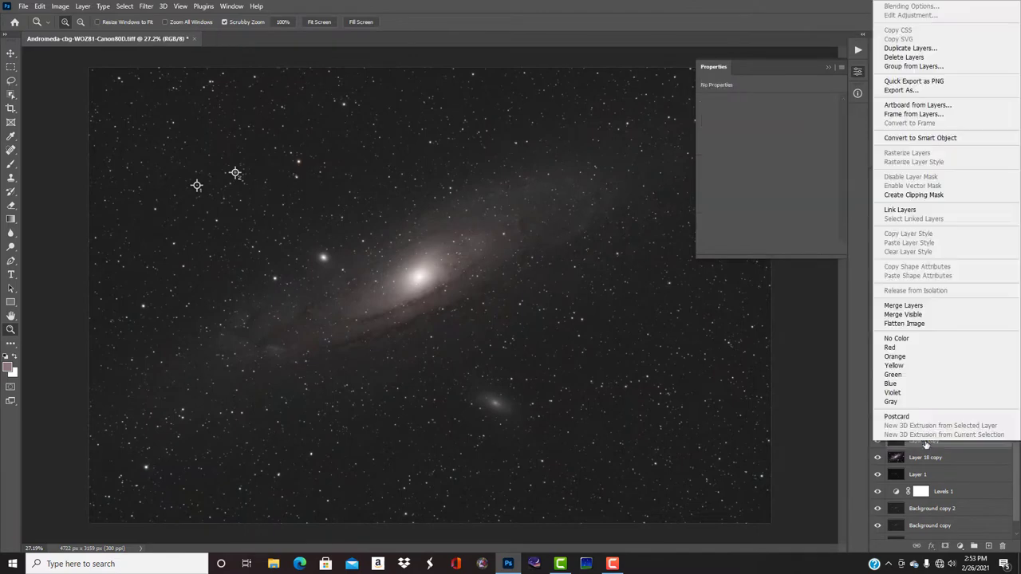
key("Escape")
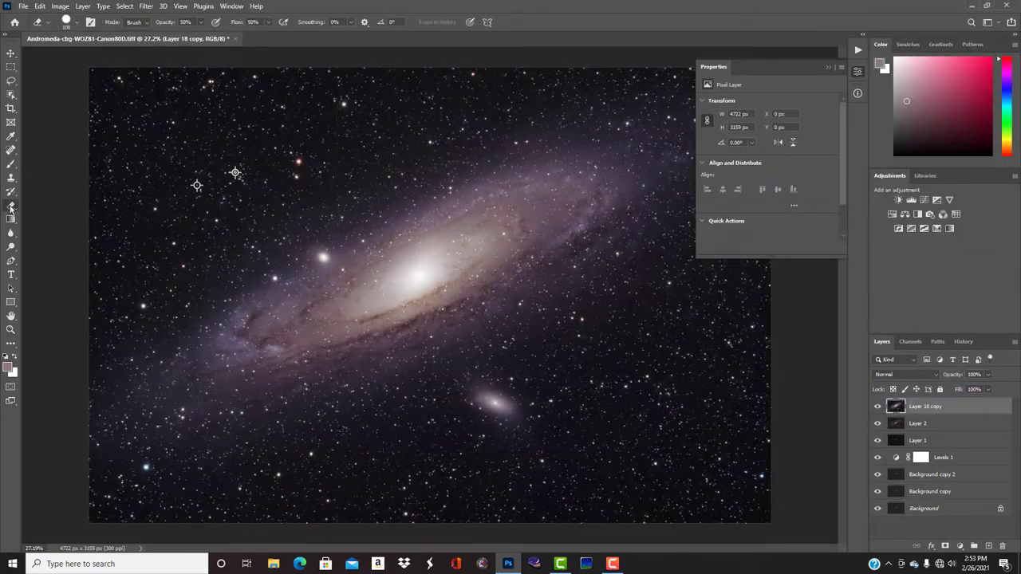
- Adjust the Eraser's brush size, lower its opacity, and erase over the bright galaxy core on Layer 18 copy
left_click(77, 22)
left_click_drag(100, 55, 116, 57)
left_click(201, 23)
left_click_drag(202, 35, 182, 38)
left_click(77, 22)
left_click_drag(117, 57, 101, 56)
left_click(480, 247)
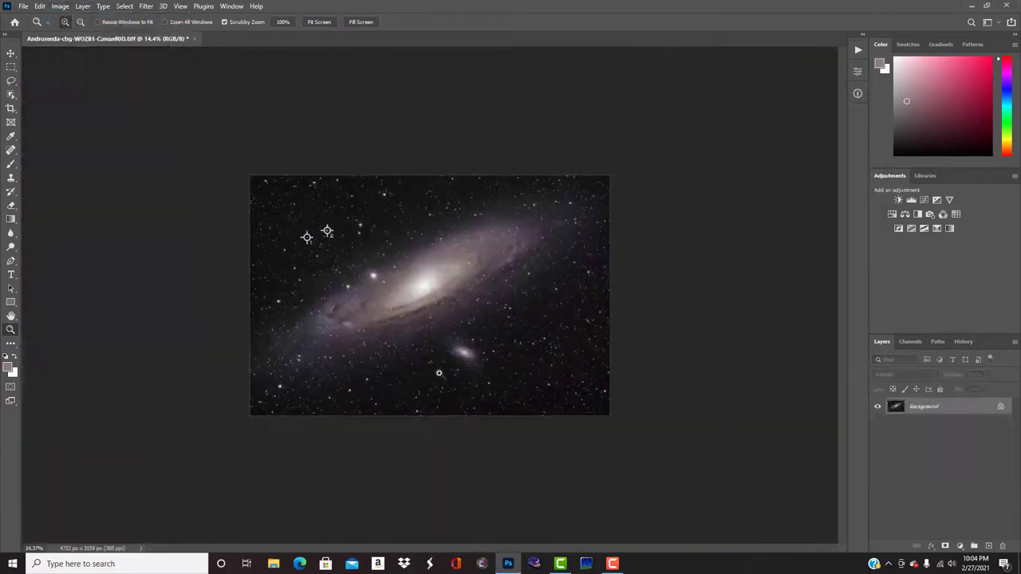
- Convert the flattened image to 16 bits per channel and save it as Andromeda-cbg#1.tif
left_click(60, 6)
mouse_move(66, 18)
left_click(194, 114)
key("ctrl+shift+s")
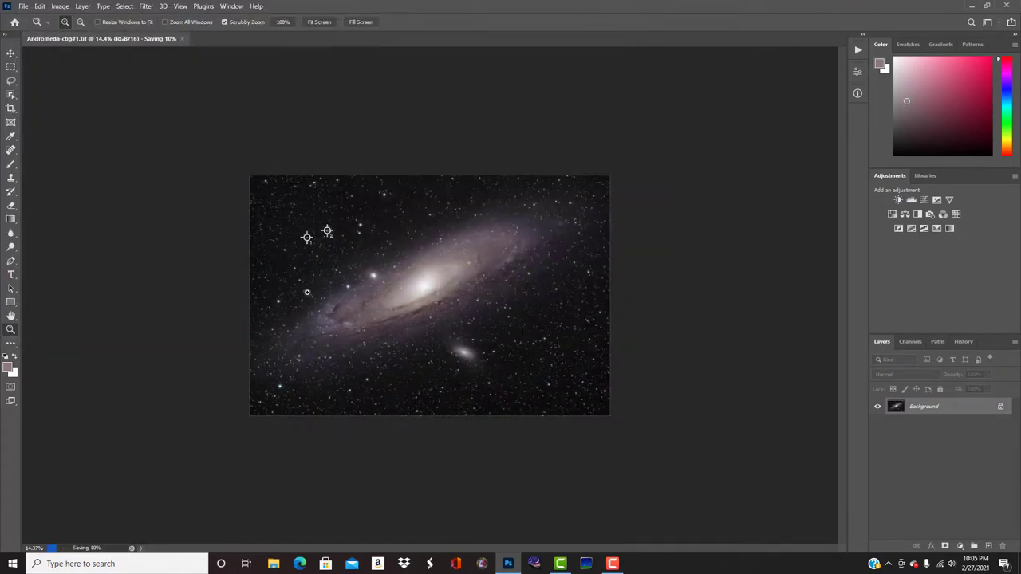
- In File Explorer, open the StarNet_Win folder and run rgb_starnet++ on the Andromeda-cbg#1 image
left_click(273, 564)
left_click(351, 248)
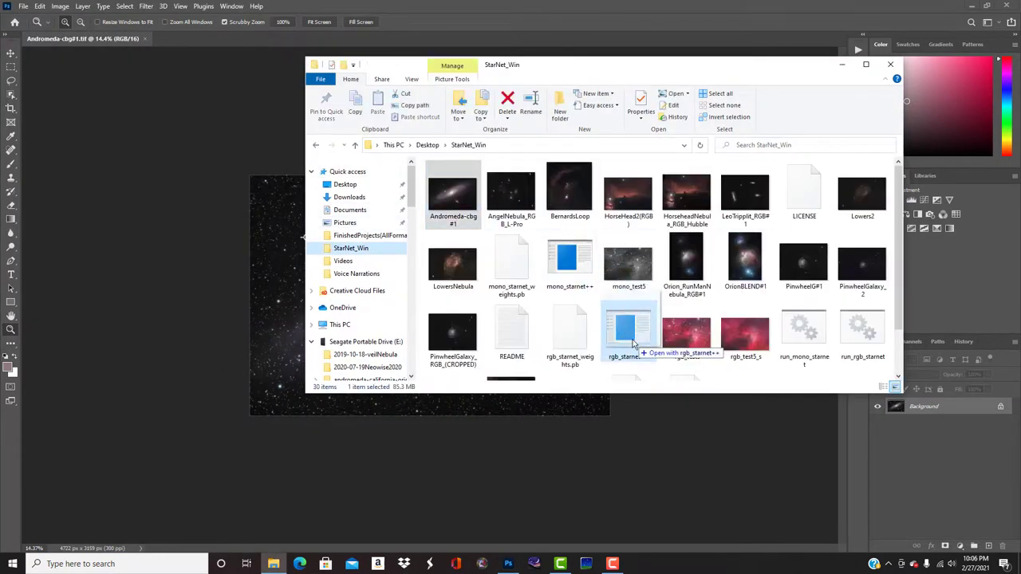
double_click(627, 329)
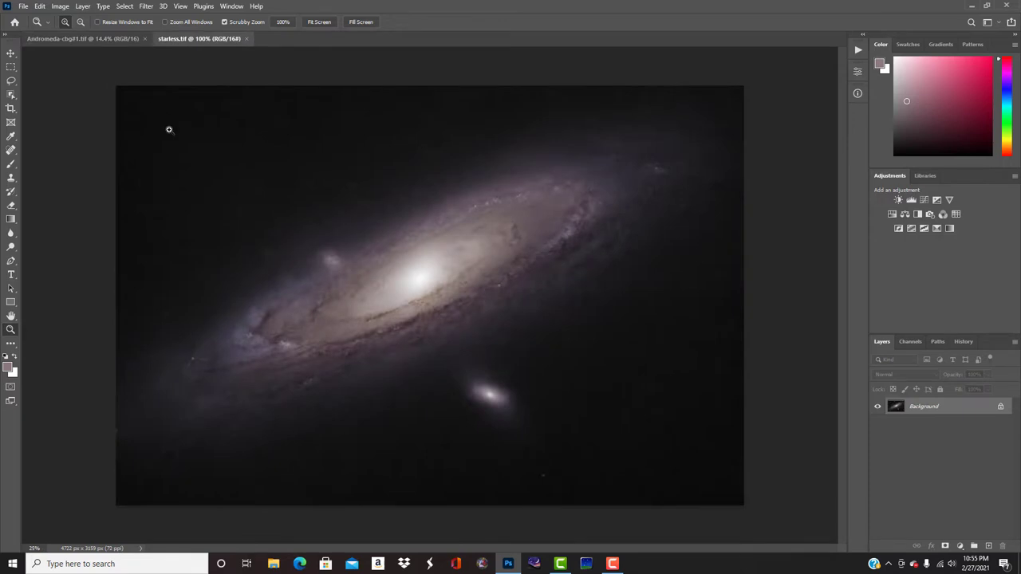
- Resize starless.tif to 16 inches wide at a resolution of 300 pixels per inch
left_click(60, 6)
left_click(78, 84)
type("16")
double_click(570, 208)
type("300")
left_click(548, 277)
- Heal leftover artifacts in the dark sky above the galaxy with the Spot Healing Brush
scroll(483, 303, "down", 1)
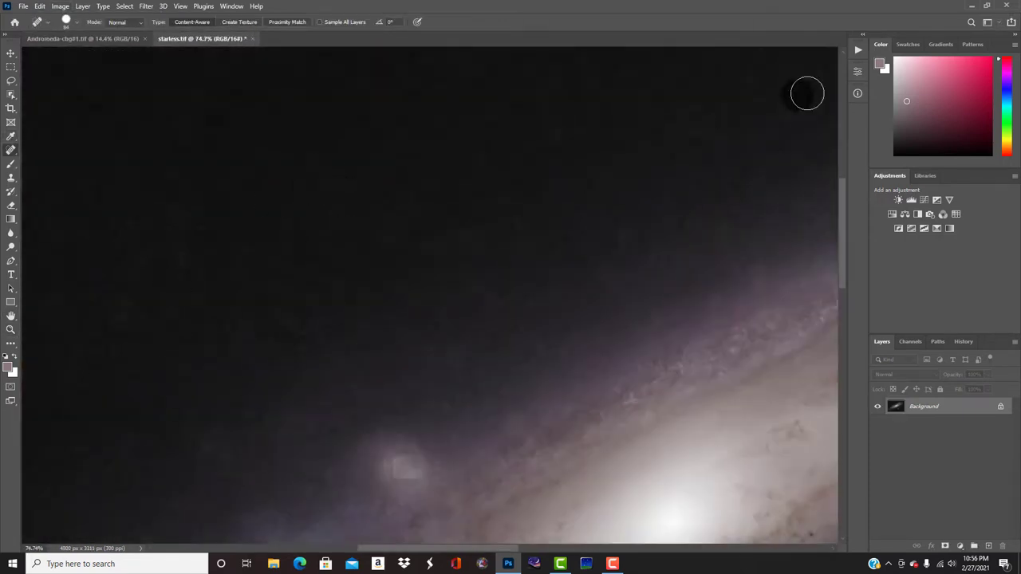
scroll(470, 204, "down", 3)
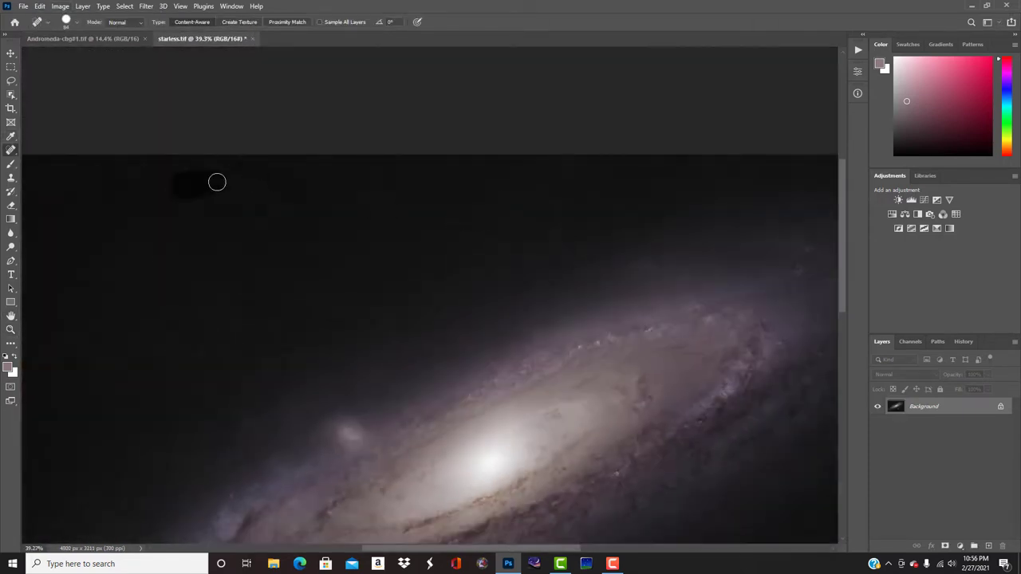
scroll(347, 244, "up", 4)
left_click(346, 245)
scroll(346, 244, "down", 4)
scroll(521, 284, "up", 4)
left_click(251, 184)
scroll(251, 183, "down", 4)
scroll(620, 264, "up", 4)
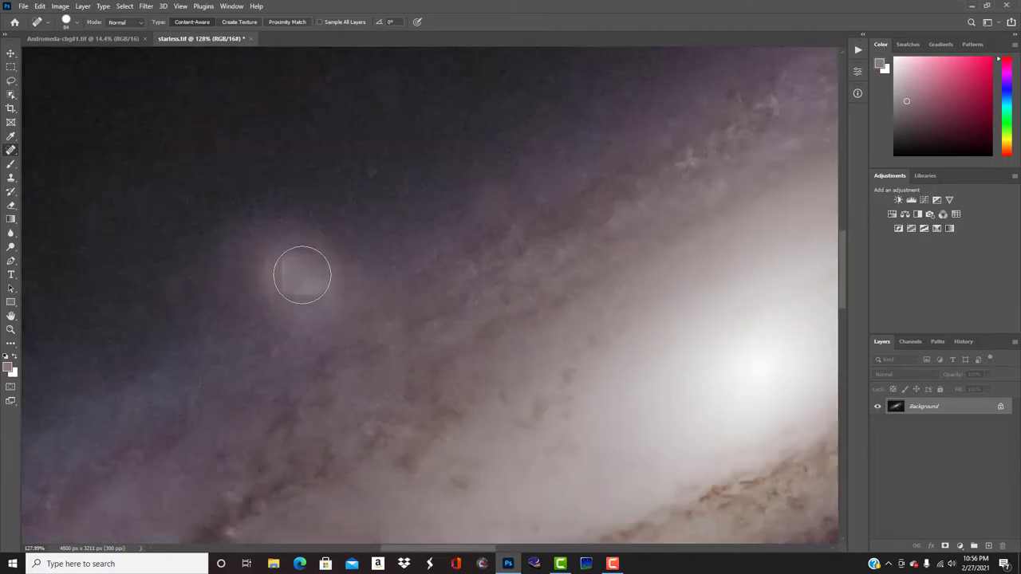
- Undo the last two healing edits and set the Spot Healing Brush size to 31 px
left_click(39, 6)
left_click(48, 18)
left_click(39, 6)
left_click(48, 18)
left_click(77, 22)
left_click_drag(46, 52, 32, 52)
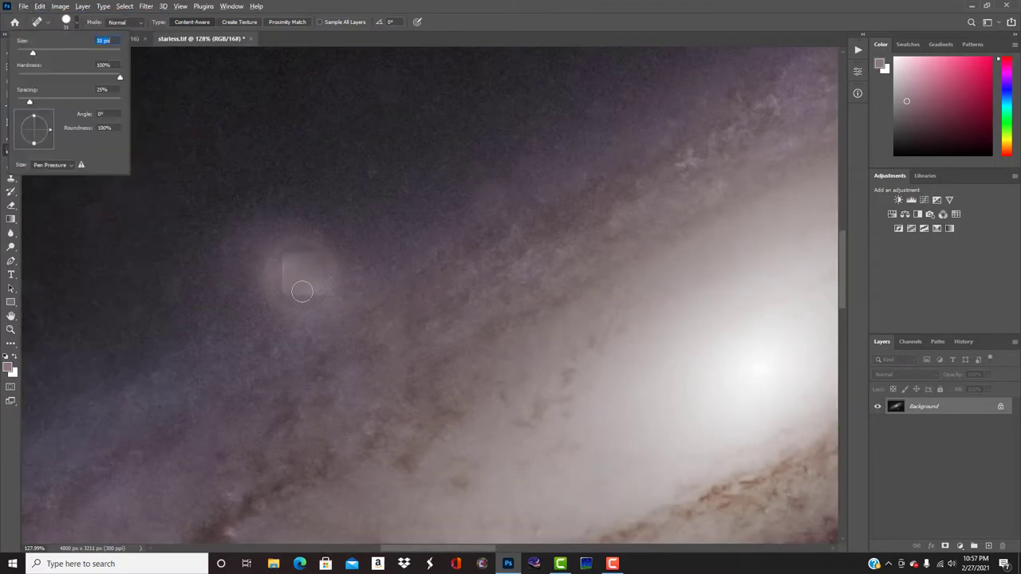
- Try to heal the square patch in the small companion galaxy above the disk with the smaller brush
scroll(303, 290, "up", 8)
left_click(281, 250)
left_click(354, 215)
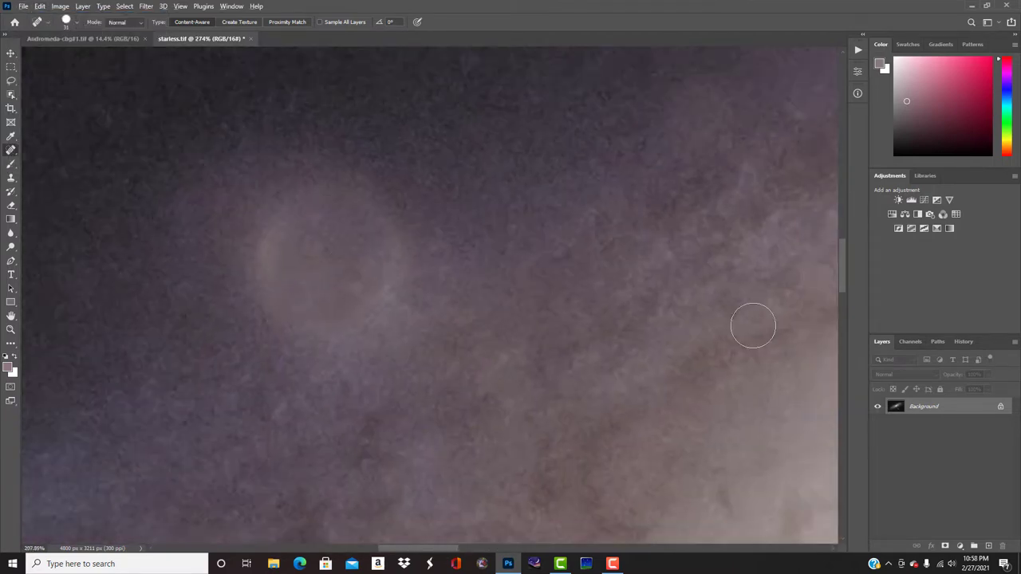
scroll(753, 326, "down", 3)
left_click(40, 6)
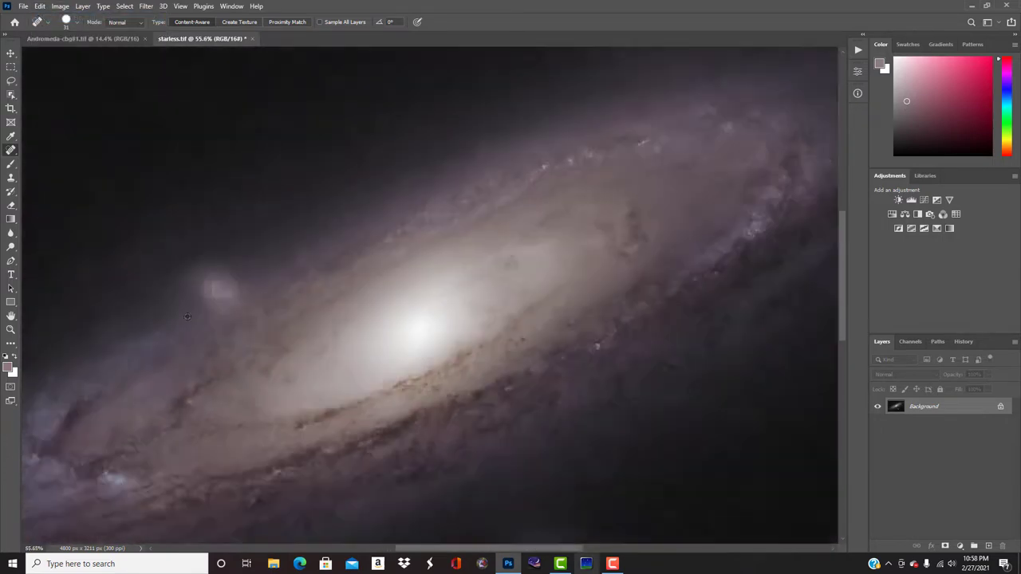
- Heal leftover artifacts in the dark sky below the galaxy's disk with the Spot Healing Brush
scroll(399, 306, "up", 4)
scroll(622, 393, "down", 3)
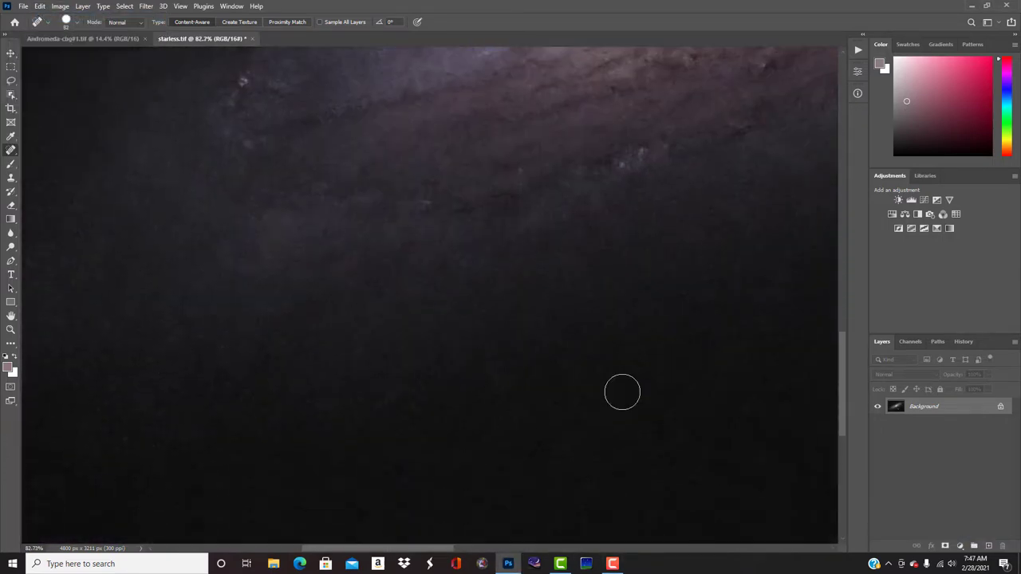
scroll(325, 494, "down", 3)
left_click(753, 409)
left_click_drag(453, 549, 538, 551)
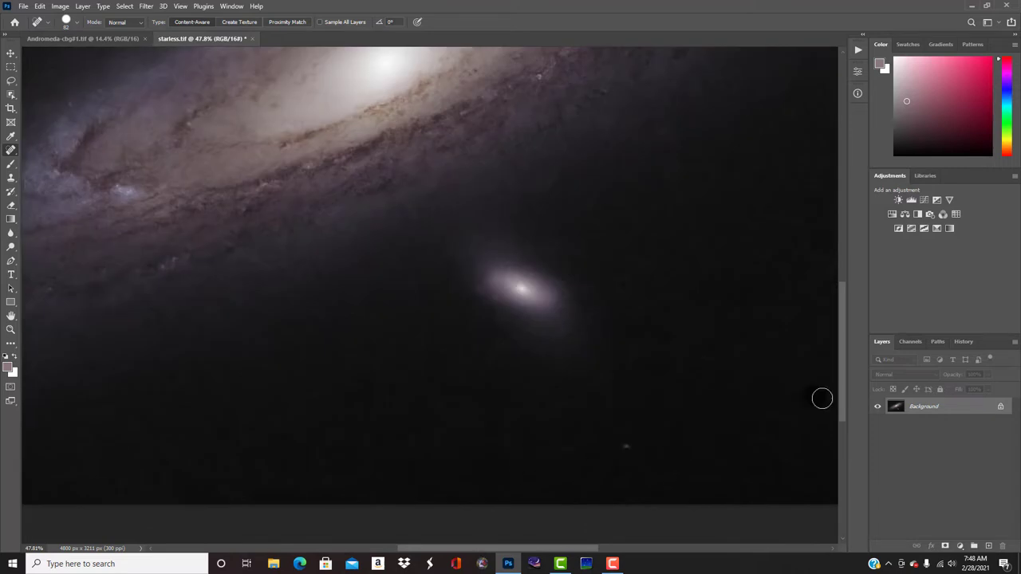
- Heal the dark sky around the lower companion galaxy and beyond the disk's upper-right end
scroll(670, 248, "up", 5)
scroll(623, 246, "down", 4)
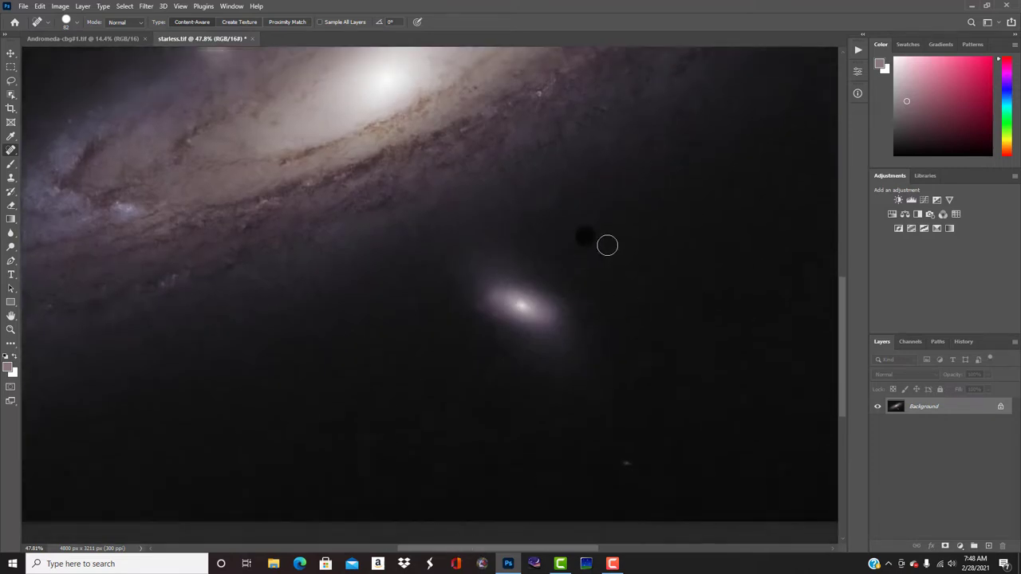
scroll(607, 245, "right", 4)
scroll(537, 205, "up", 5)
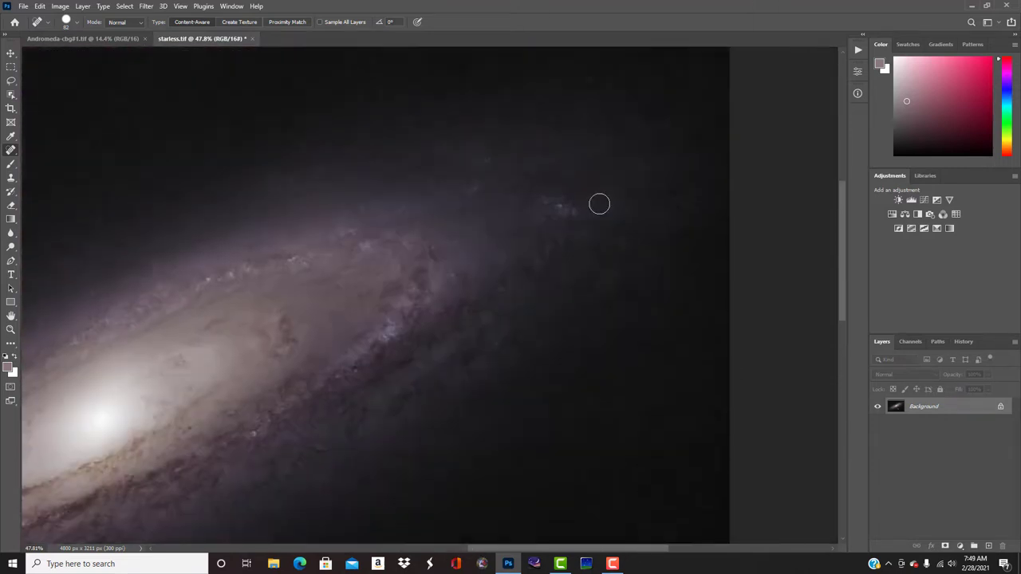
scroll(631, 219, "up", 1)
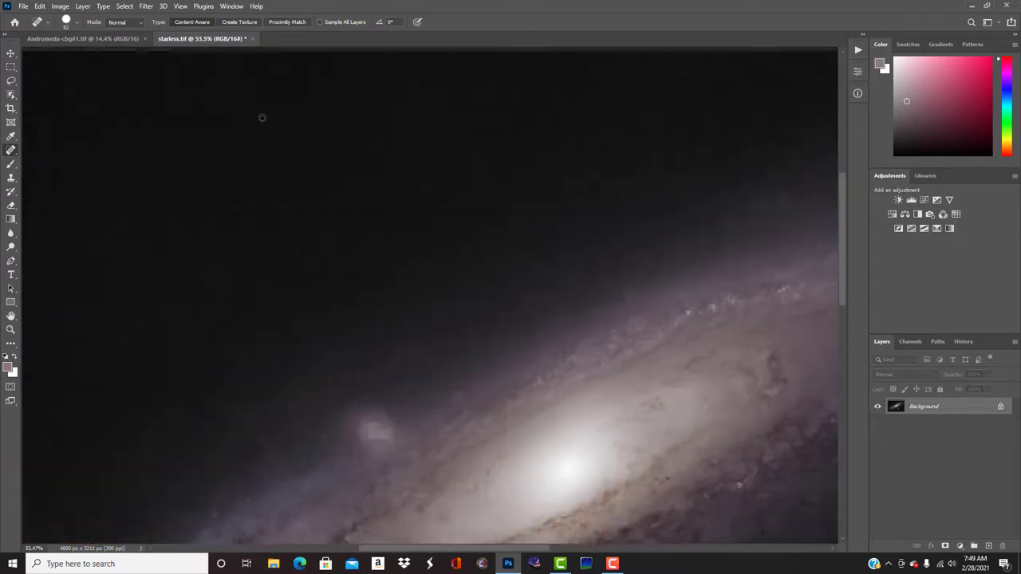
- Heal the square patch inside the faint companion glow above the disk
scroll(377, 356, "down", 1)
left_click(377, 356)
scroll(574, 391, "down", 6)
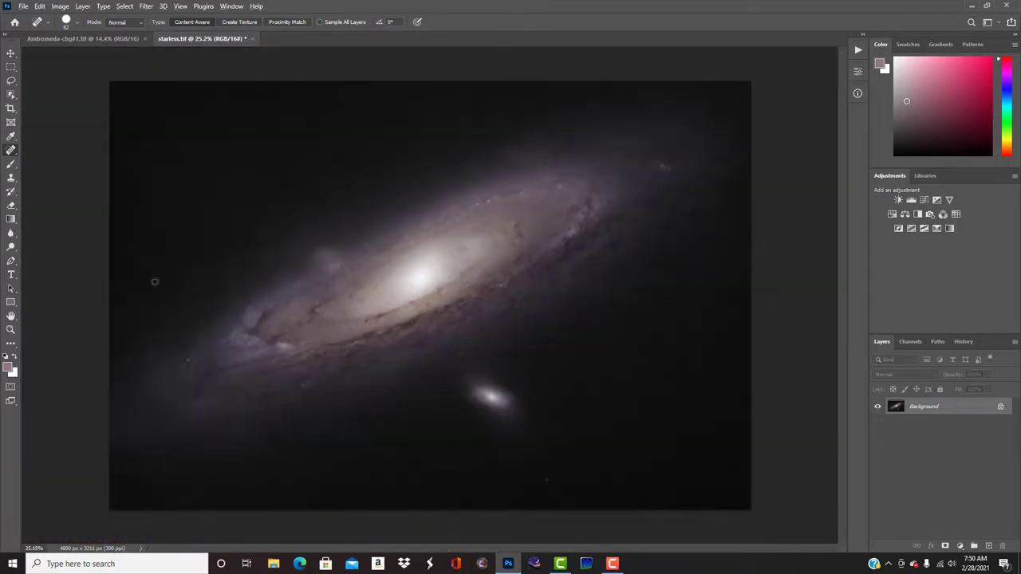
- Heal the strip of sky along the image's top edge with long overlapping Spot Healing strokes
scroll(155, 281, "up", 6)
scroll(237, 224, "up", 3)
left_click_drag(817, 130, 460, 130)
left_click_drag(497, 125, 73, 126)
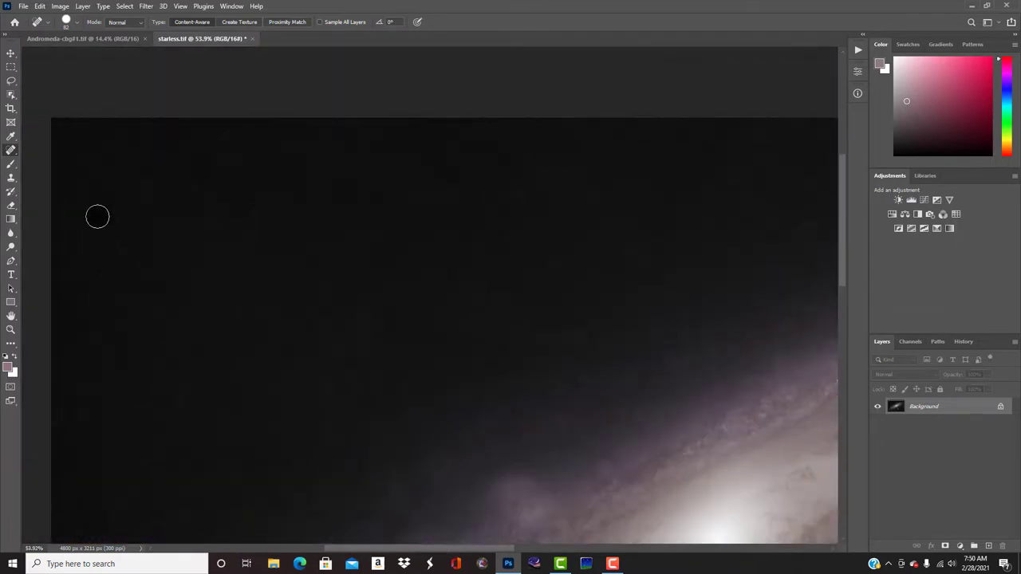
- Enlarge the Spot Healing Brush to 182 px and heal away the faint companion glow above the disk
scroll(532, 380, "down", 1)
left_click(76, 22)
left_click_drag(30, 49, 40, 49)
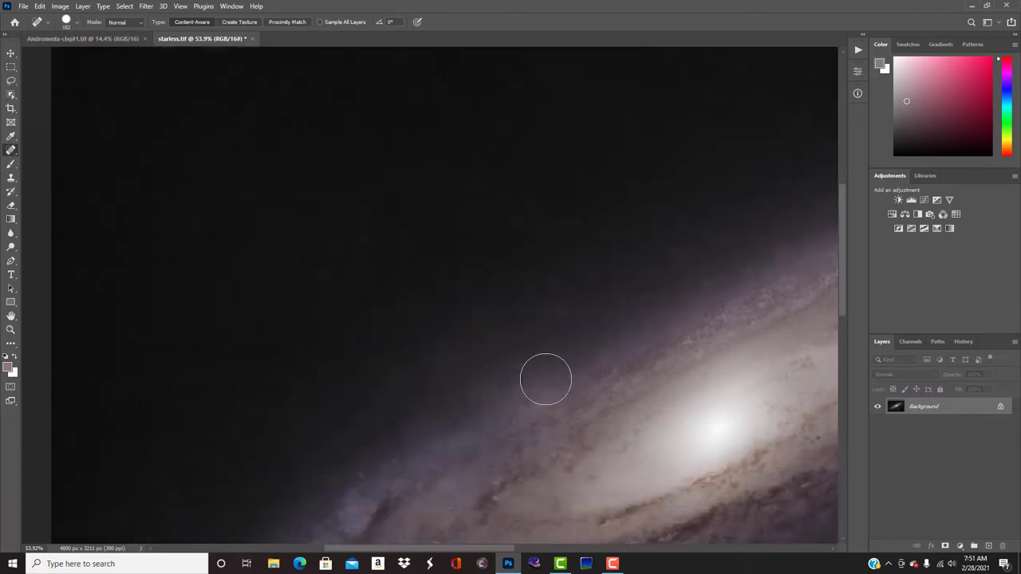
scroll(75, 312, "down", 4)
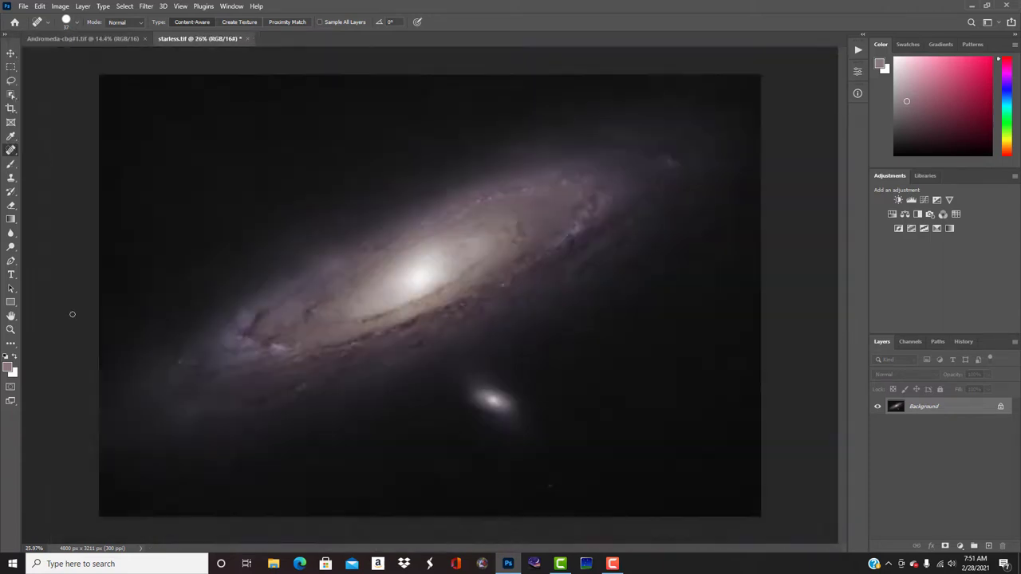
scroll(508, 340, "up", 3)
scroll(528, 236, "down", 3)
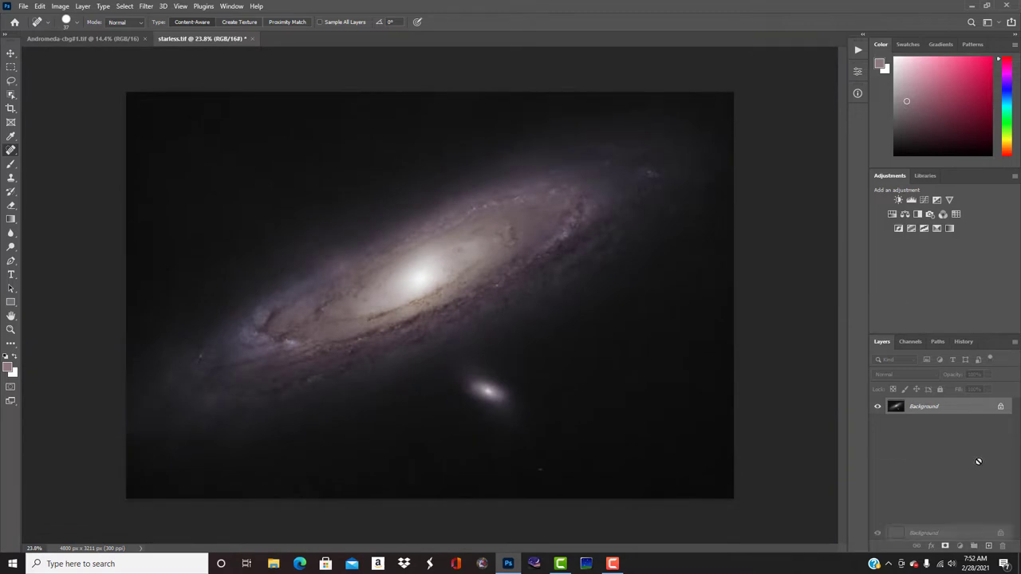
- Duplicate the starless background layer twice and check the document's image size
left_click_drag(979, 462, 989, 546)
left_click_drag(958, 407, 989, 546)
left_click(61, 7)
left_click(75, 85)
left_click(626, 289)
- Using the Camera Raw Filter on the top copy, set Contrast +10, Highlights -5, Shadows -20, Blacks -5, Texture -16, Clarity +10 and Dehaze +13
left_click(146, 7)
left_click(174, 86)
left_click(805, 165)
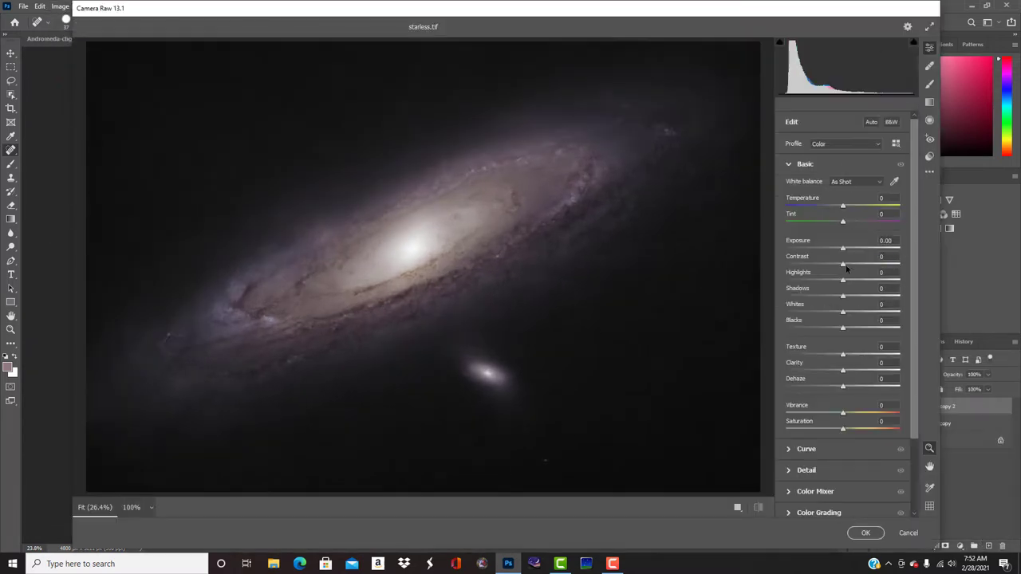
left_click_drag(848, 269, 758, 300)
scroll(401, 378, "up", 3)
scroll(401, 378, "down", 4)
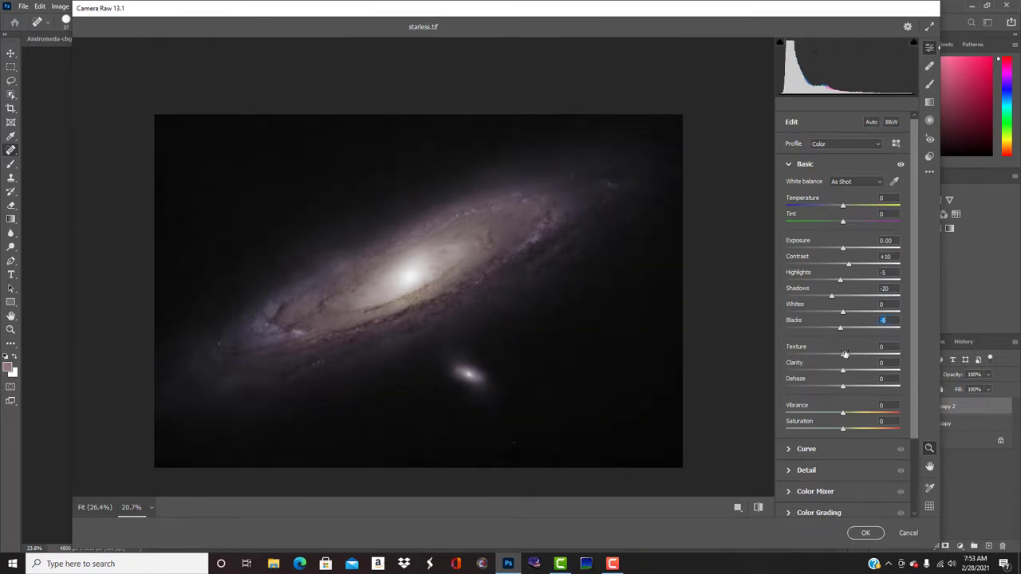
left_click_drag(845, 354, 842, 375)
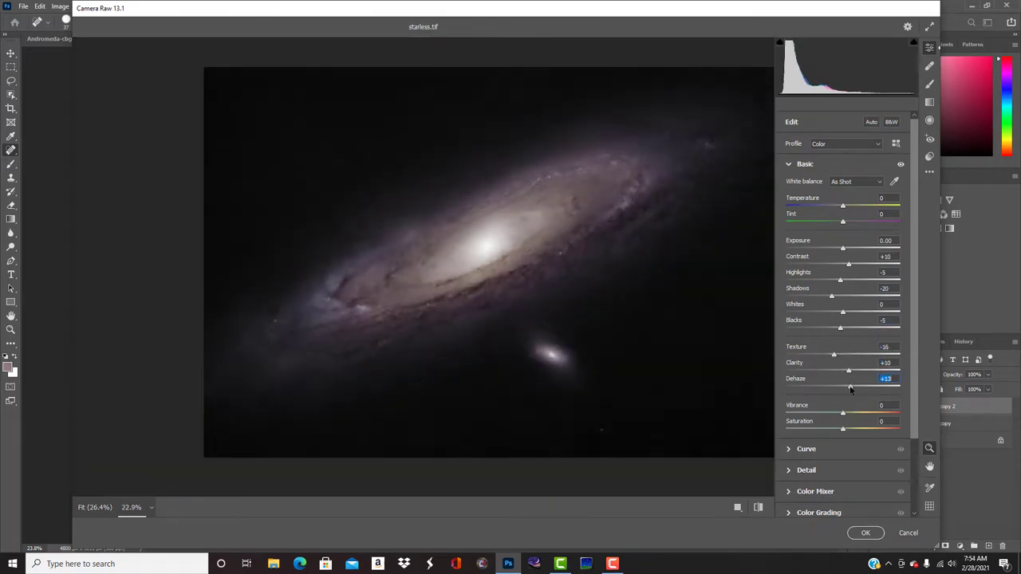
scroll(557, 361, "up", 3)
- Set Sharpening to 11 and Noise Reduction to 24, and apply the Camera Raw adjustments
left_click(790, 471)
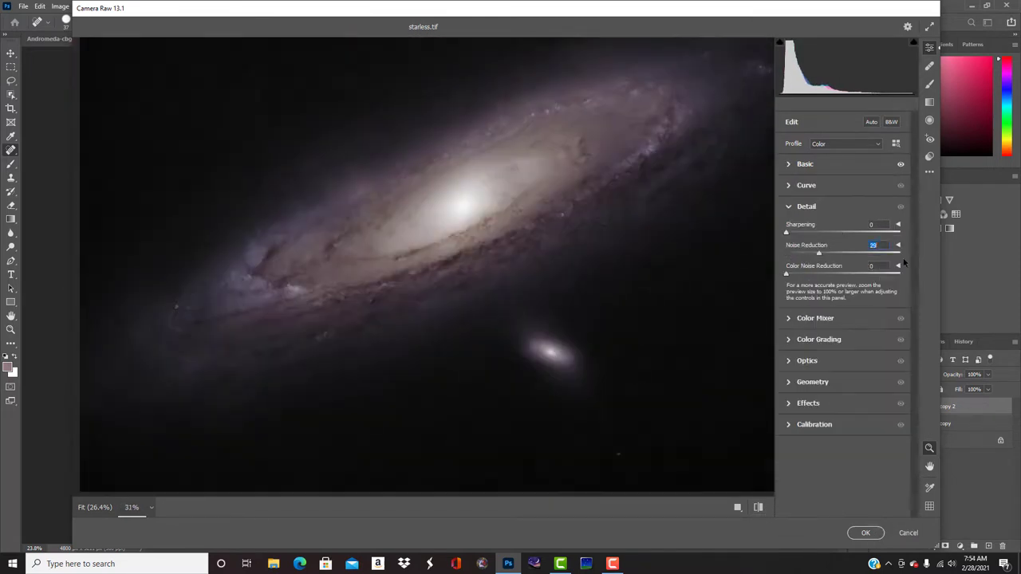
left_click_drag(901, 253, 813, 254)
scroll(311, 262, "up", 10)
left_click(534, 358)
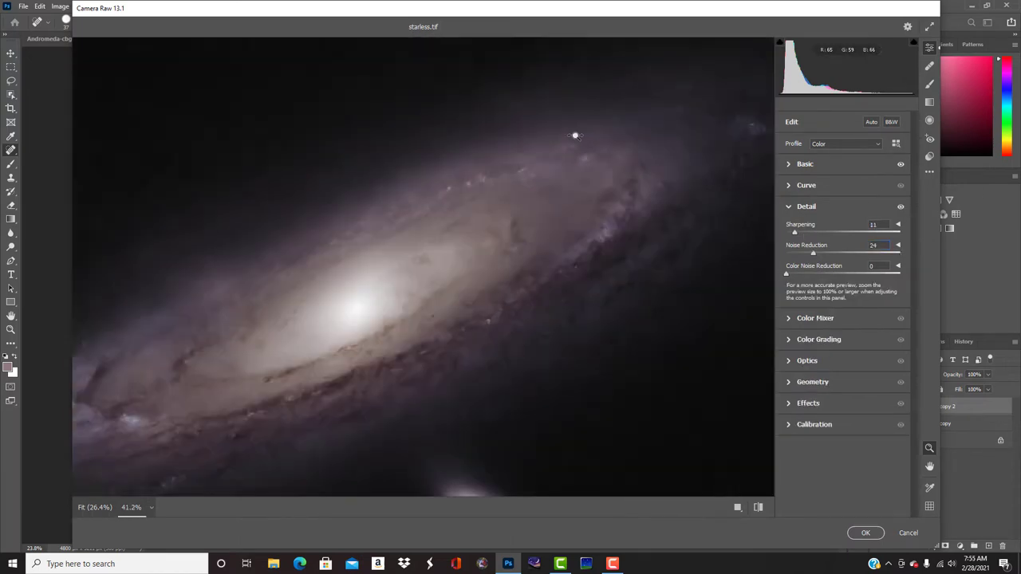
key("Return")
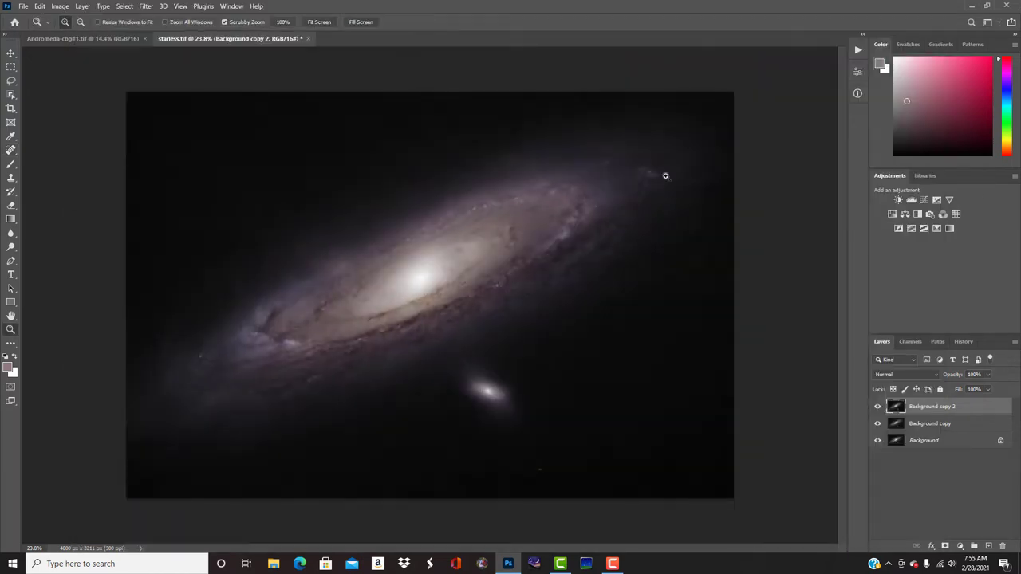
- Try pasting the starry Andromeda image over the starless document's layers
left_click_drag(665, 176, 491, 346)
key("ctrl+Tab")
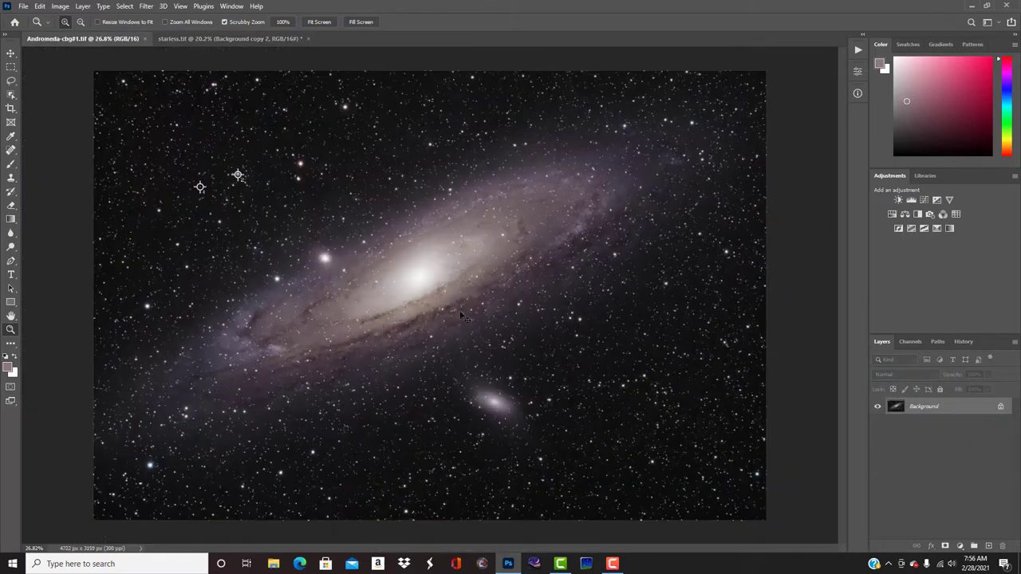
left_click(208, 38)
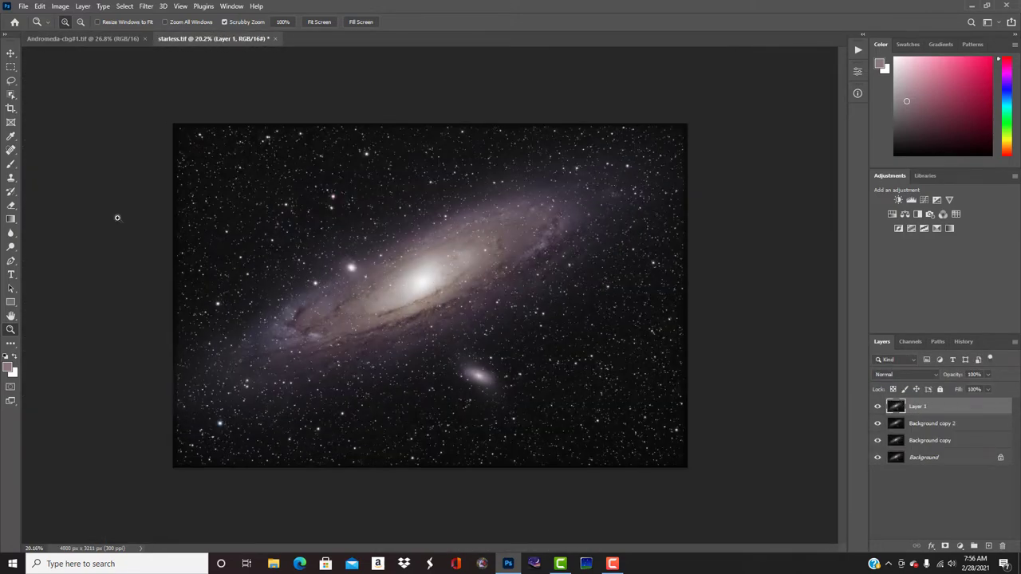
key("ctrl+z")
- Check the starless document's image size and resize the starry Andromeda document to a width of 16 inches
key("ctrl+alt+i")
key("Escape")
left_click(125, 40)
key("ctrl+alt+i")
type("16")
left_click(547, 278)
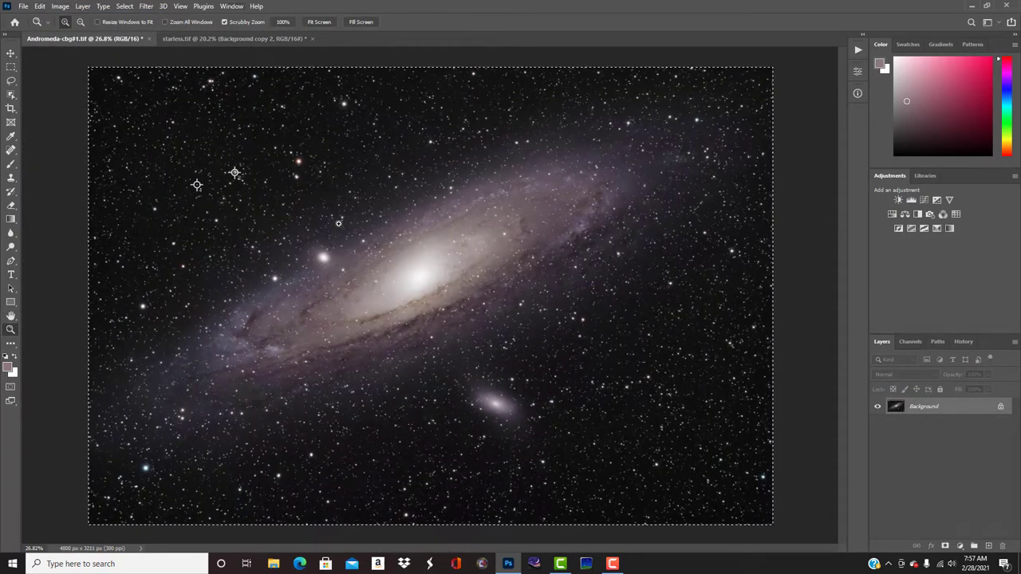
- Copy the resized starry image into the starless document as a new layer and set its blend mode to Pin Light
key("ctrl+c")
key("ctrl+Tab")
key("ctrl+v")
left_click(892, 374)
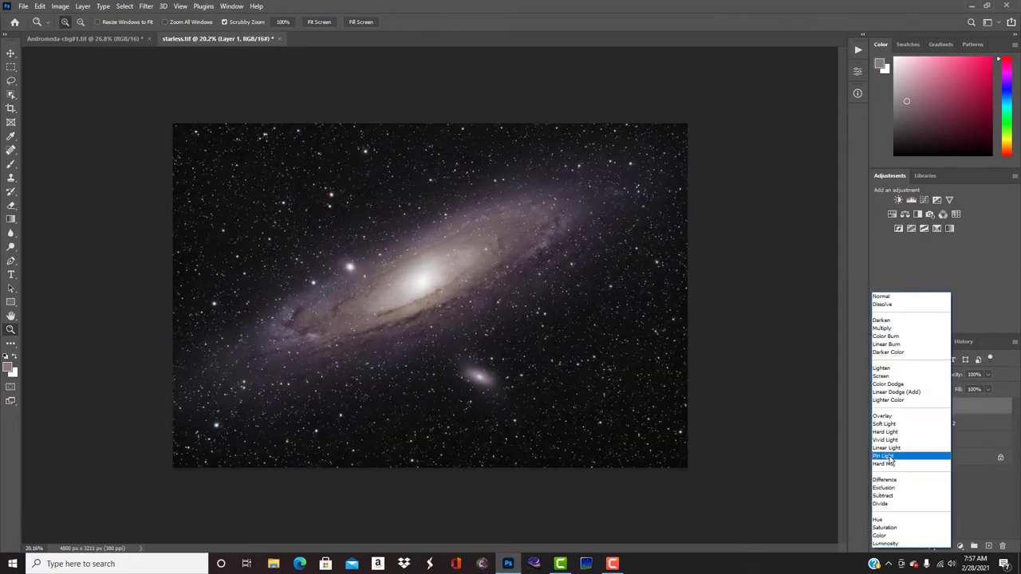
left_click(889, 457)
left_click_drag(516, 295, 494, 391)
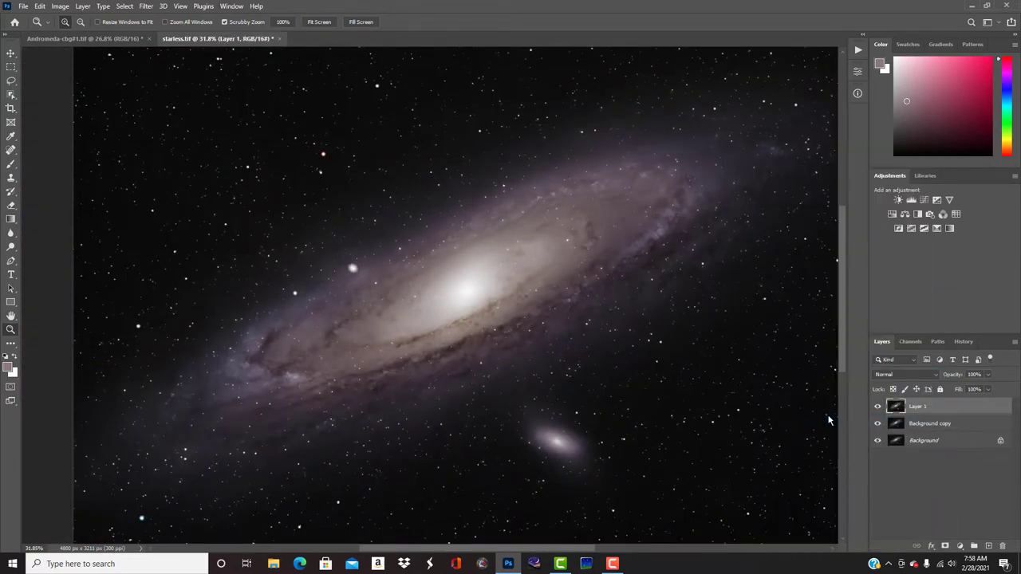
- Paste the blended image as a new layer in the starry Andromeda document and set its opacity to 49%
key("ctrl+Tab")
key("ctrl+v")
left_click_drag(319, 253, 391, 262)
left_click(935, 375)
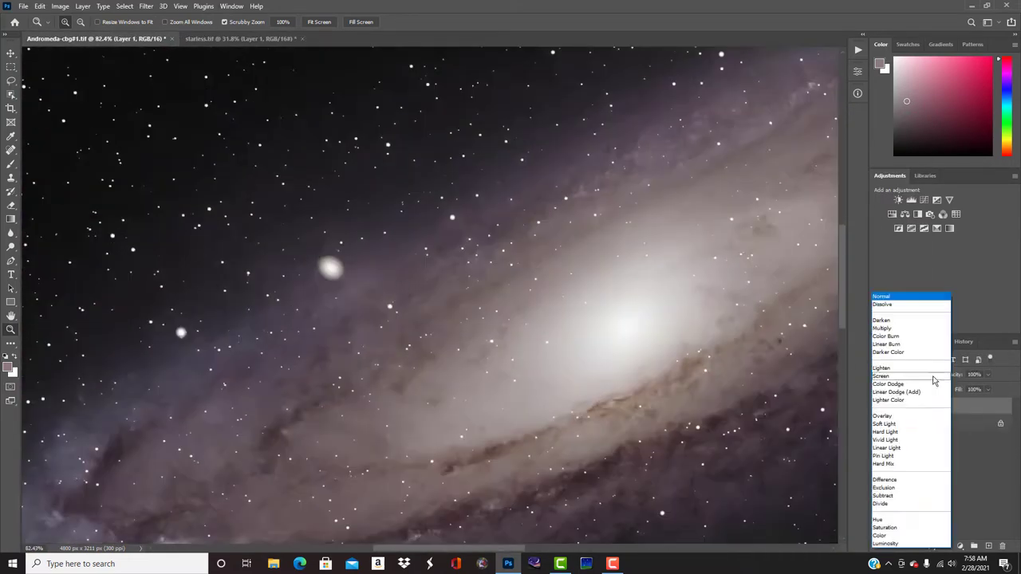
left_click(988, 375)
left_click_drag(989, 388, 930, 395)
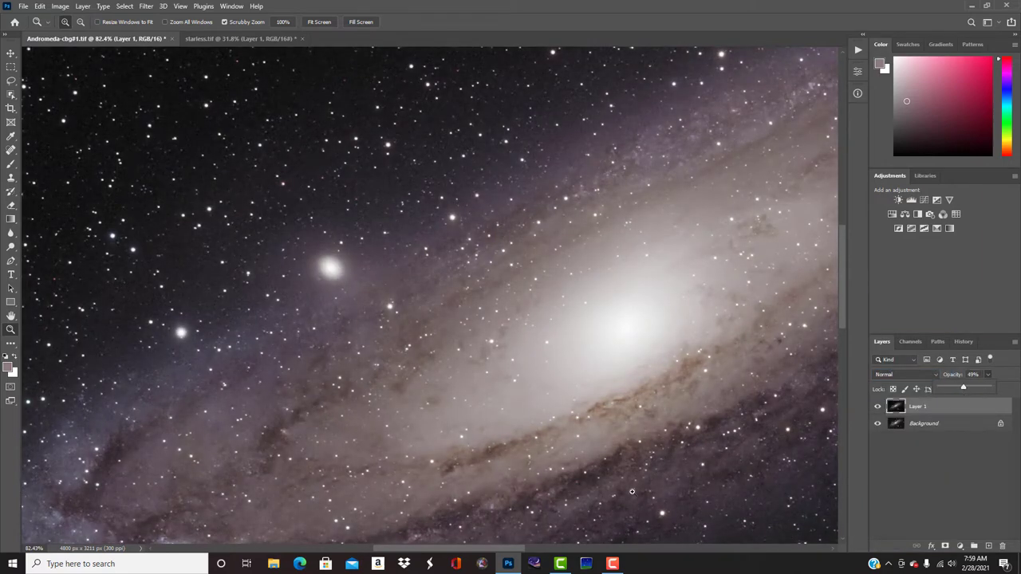
- Erase the small round companion galaxy from the pasted layer with a 44 px hard eraser and compare with the layer hidden
left_click_drag(632, 491, 550, 487)
left_click_drag(316, 253, 470, 264)
left_click(269, 22)
left_click_drag(270, 34, 312, 35)
left_click(78, 22)
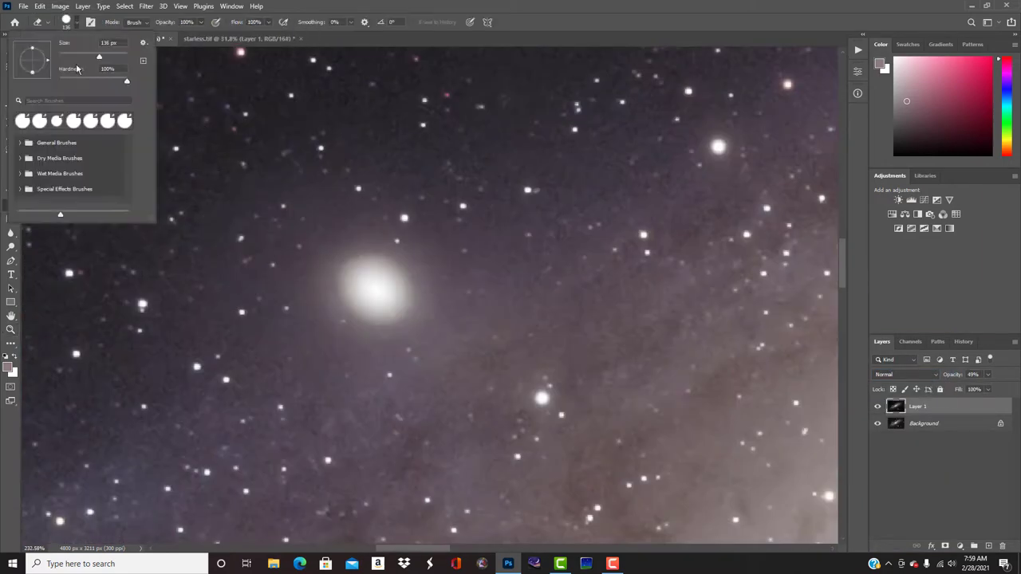
left_click_drag(98, 57, 86, 57)
left_click_drag(351, 275, 403, 303)
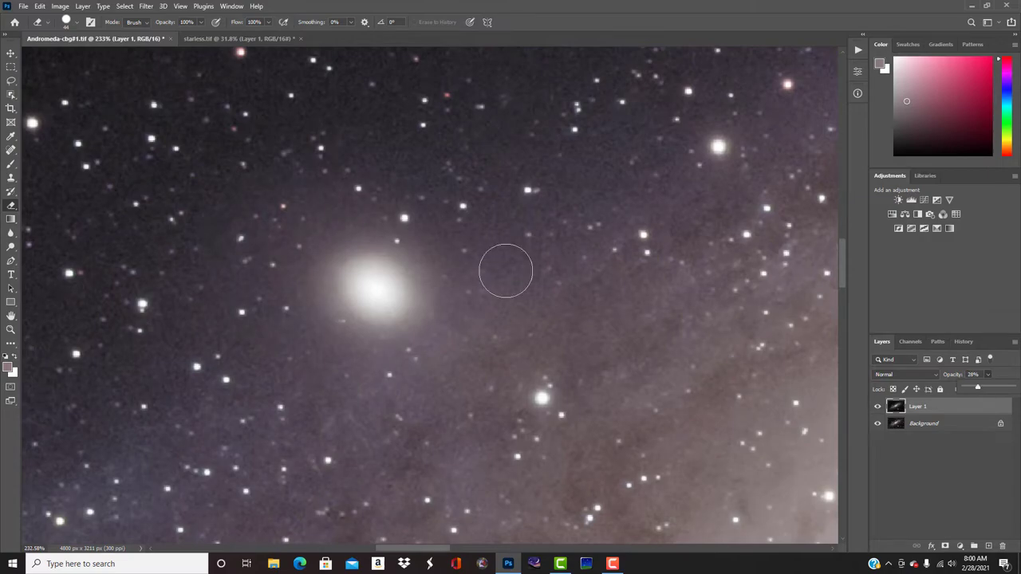
key("z")
key("ctrl+0")
left_click(878, 407)
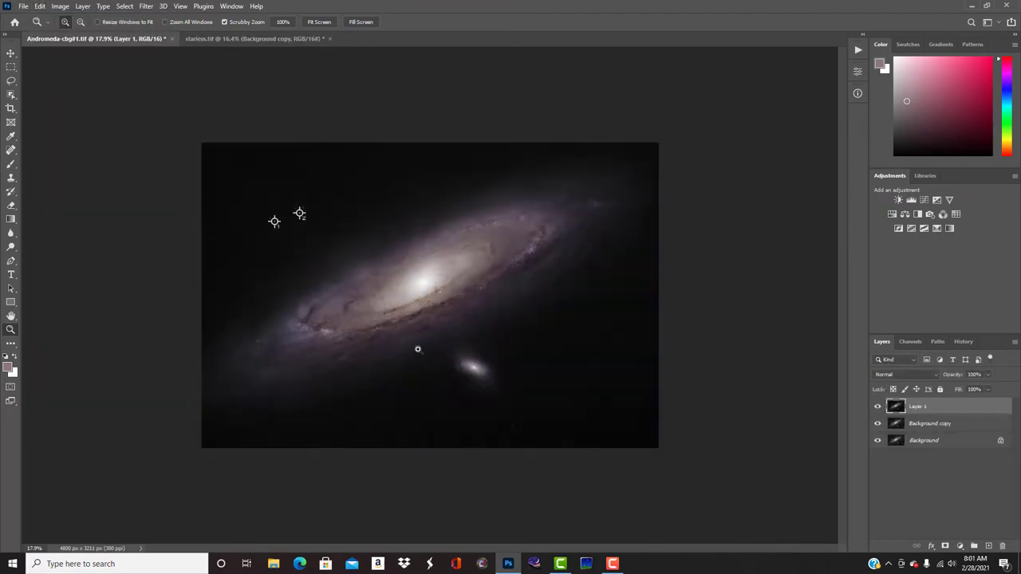
- Try a reduced opacity on the starless Layer 1 and return it to 100%
left_click(905, 374)
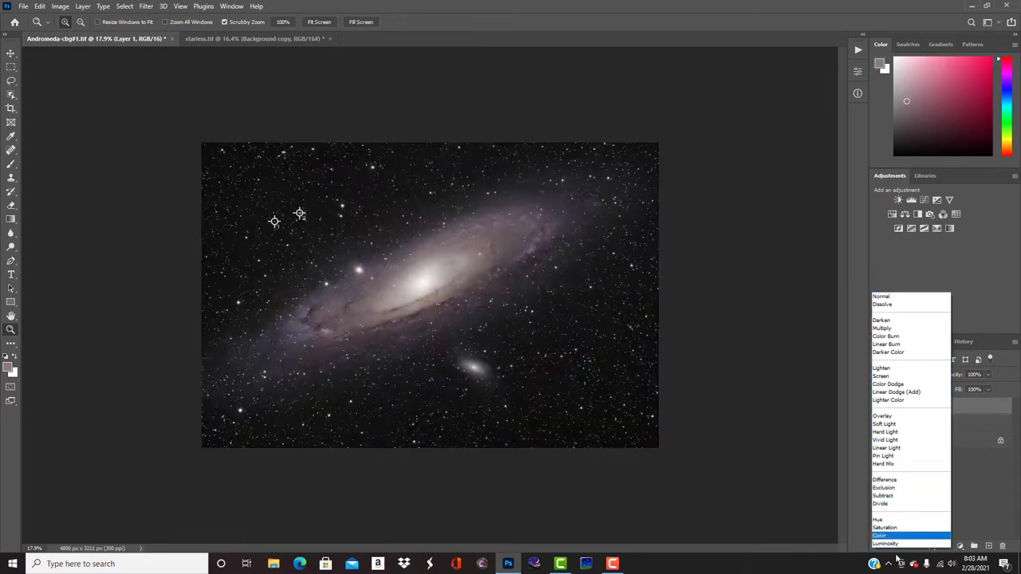
left_click(961, 388)
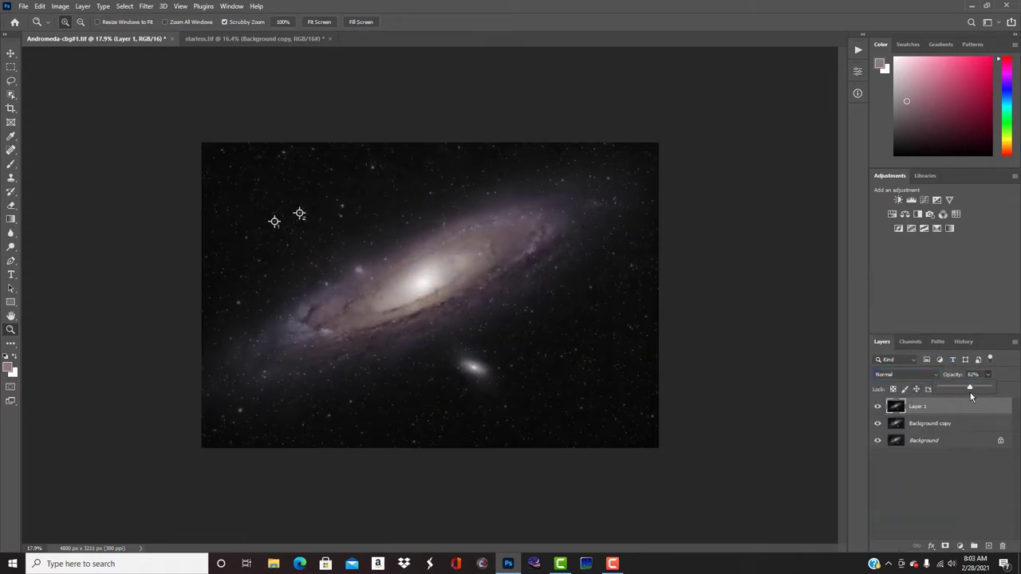
left_click_drag(953, 397, 992, 389)
- Try the Lighter Color blend mode on the Background copy layer
left_click(929, 424)
left_click(907, 374)
left_click(895, 297)
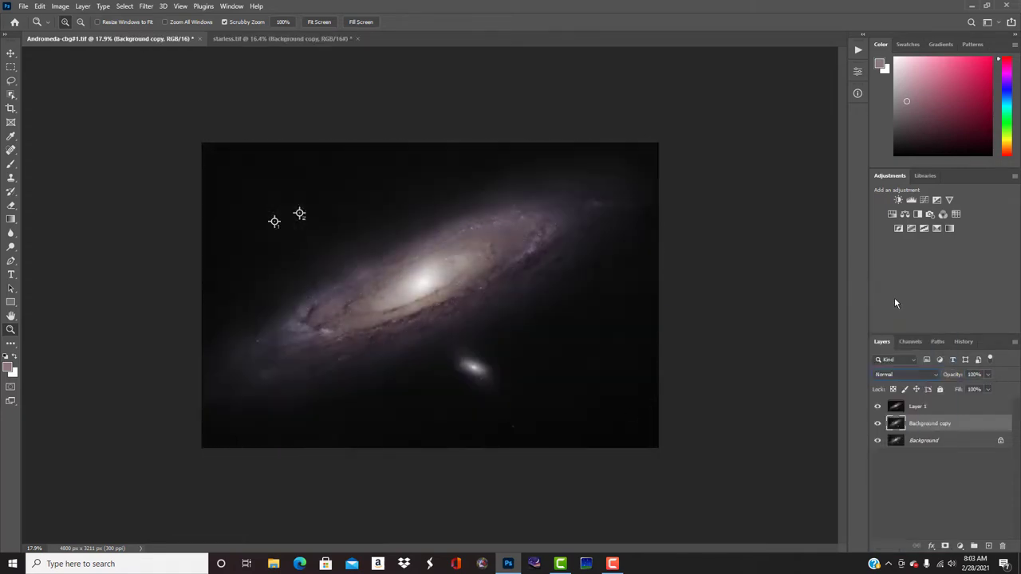
left_click(919, 407)
left_click(906, 374)
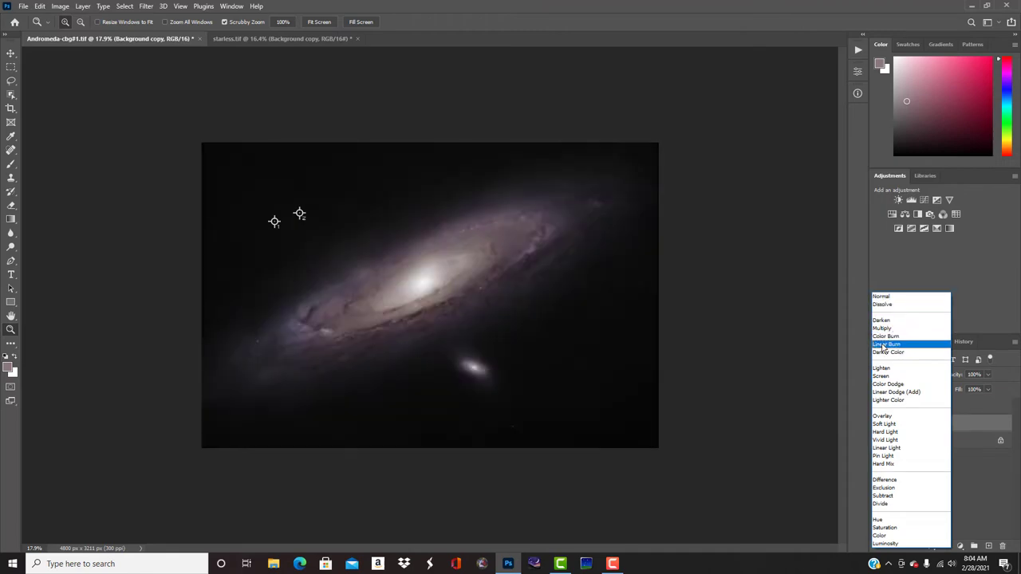
left_click(899, 403)
left_click_drag(590, 403, 636, 405)
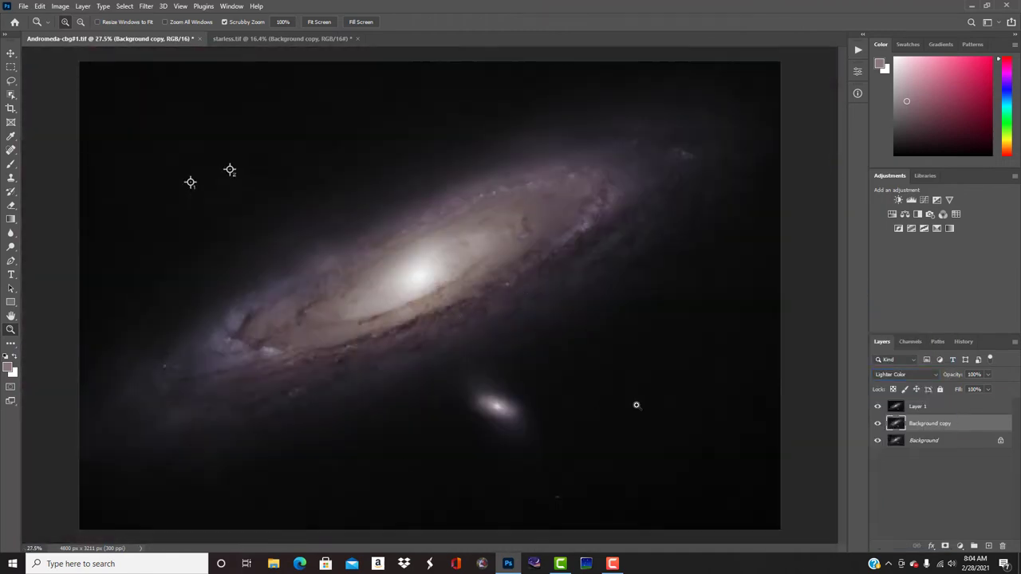
- Set the Background copy layer's blend mode to Normal and remove Layer 1 above it
left_click(919, 407)
left_click(906, 374)
left_click(894, 297)
left_click(928, 424)
left_click(918, 406)
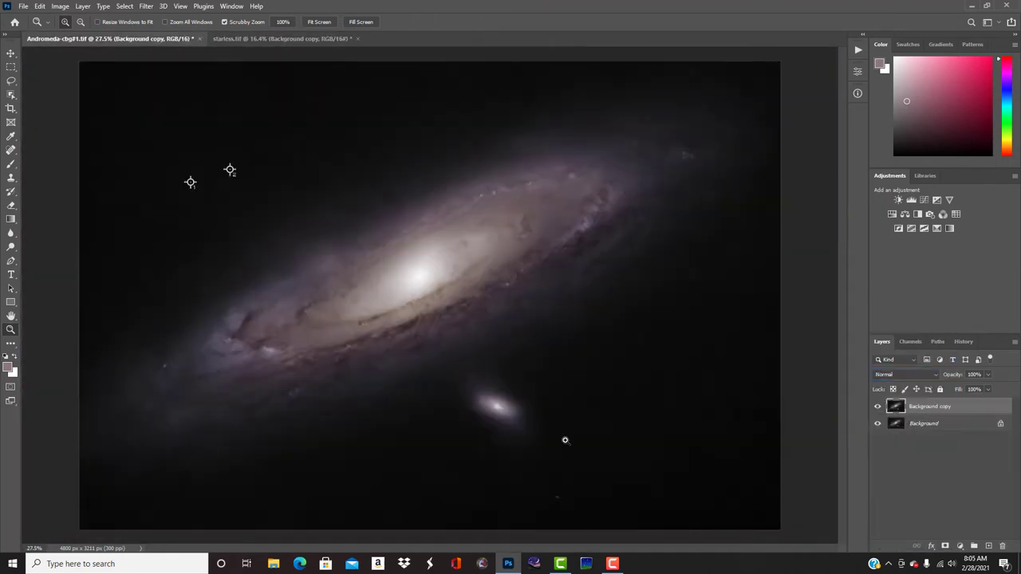
- Paste the copied image as a new layer in the starless document, set it to Multiply and adjust its opacity
key("ctrl+Tab")
key("ctrl+v")
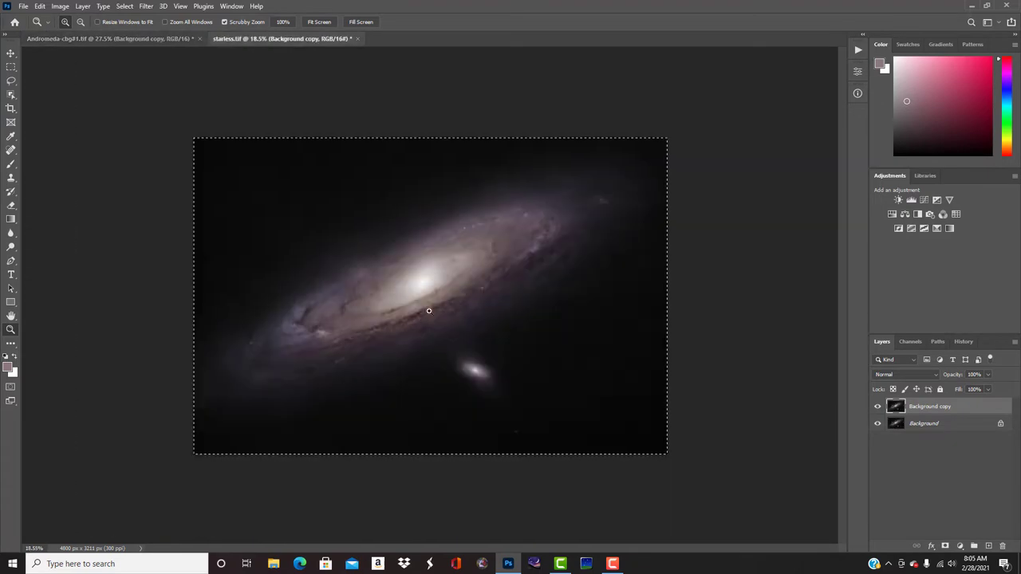
left_click(905, 374)
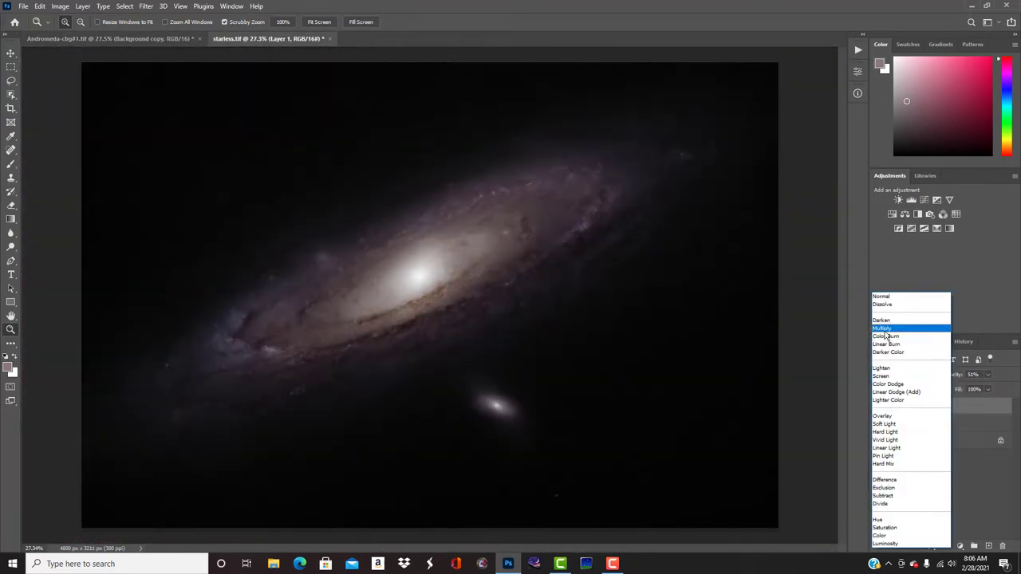
left_click(885, 329)
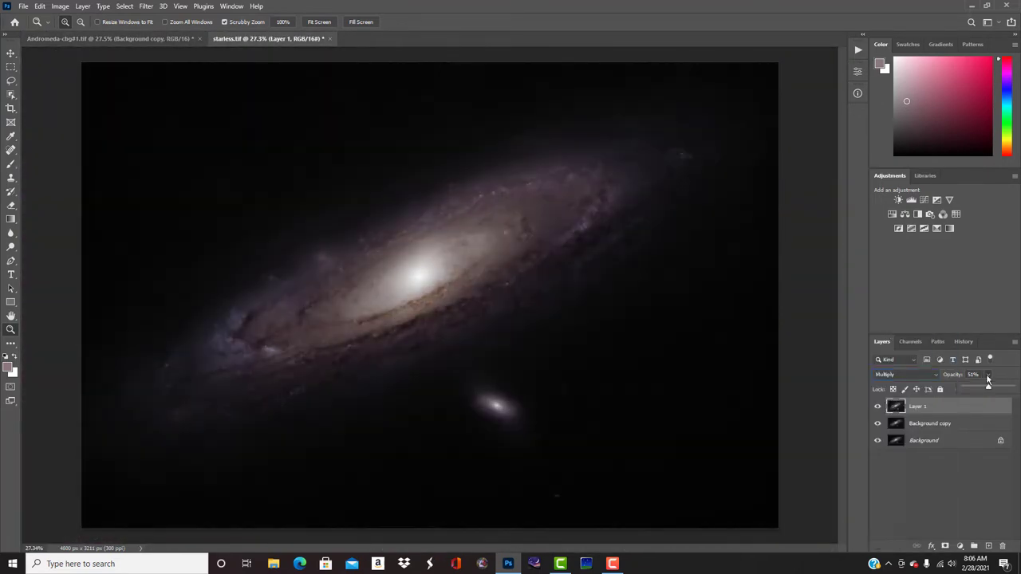
left_click_drag(978, 396, 972, 392)
- In the starry Andromeda document, compare blend modes on the Background copy layer, choose Normal and check its effect with the layer hidden
left_click(905, 375)
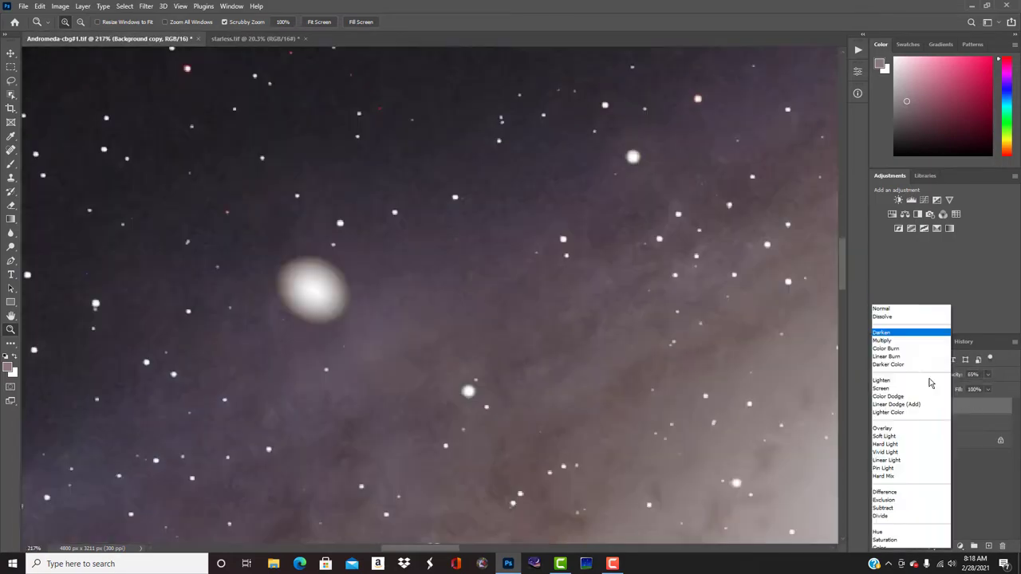
left_click(910, 375)
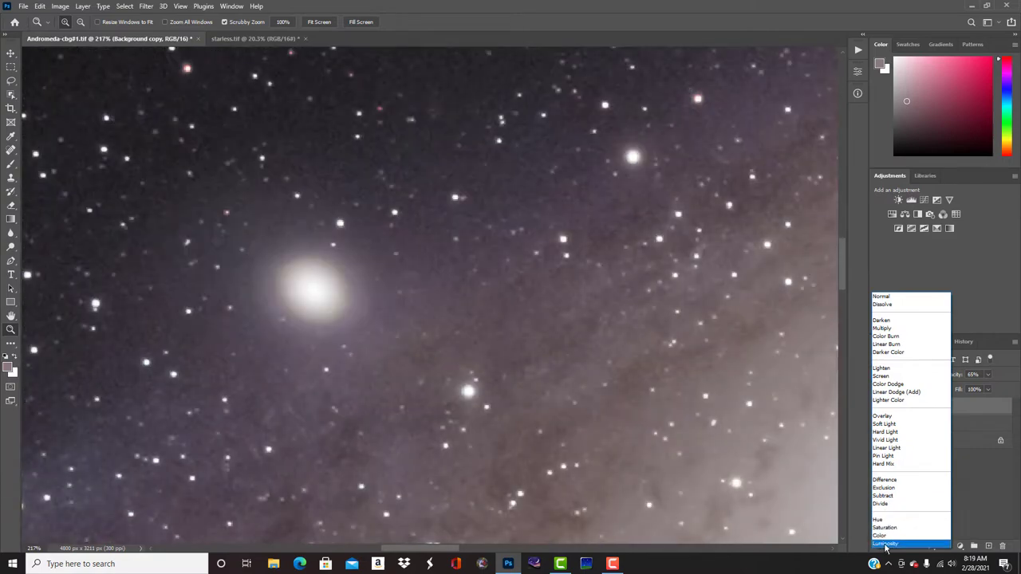
left_click(892, 297)
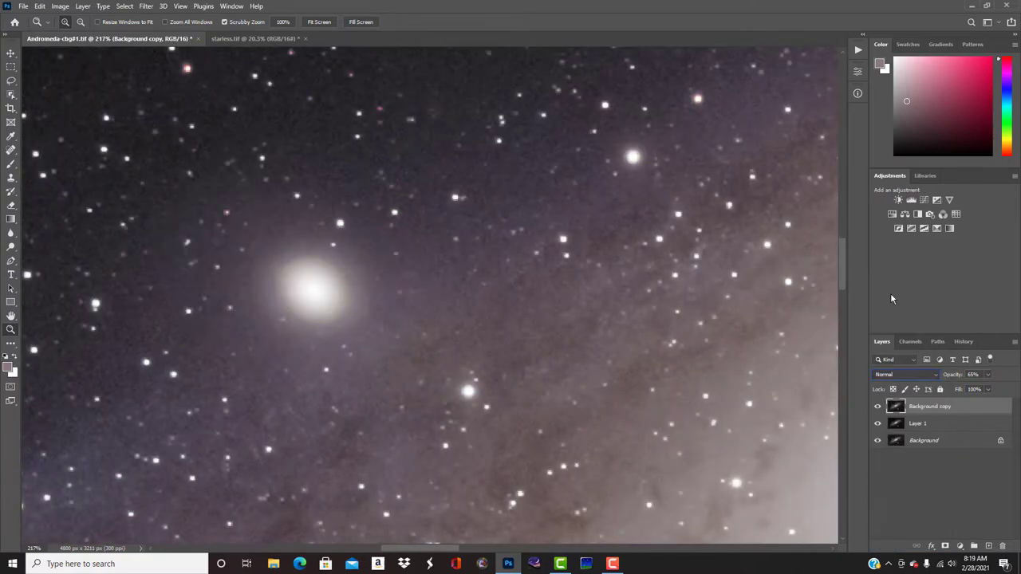
left_click(877, 407)
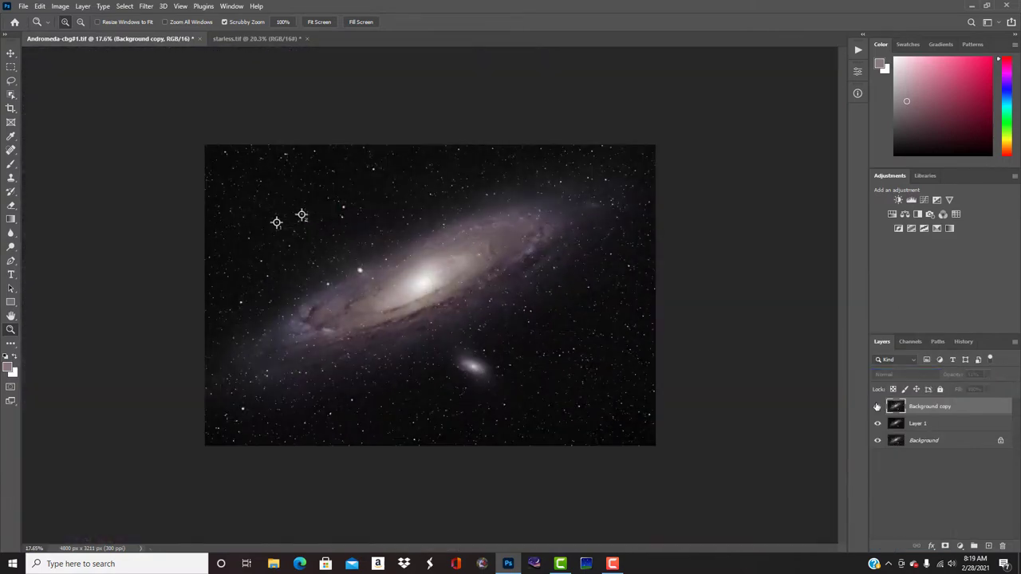
left_click_drag(478, 351, 519, 351)
left_click_drag(974, 408, 988, 546)
left_click_drag(342, 317, 479, 319)
key("Delete")
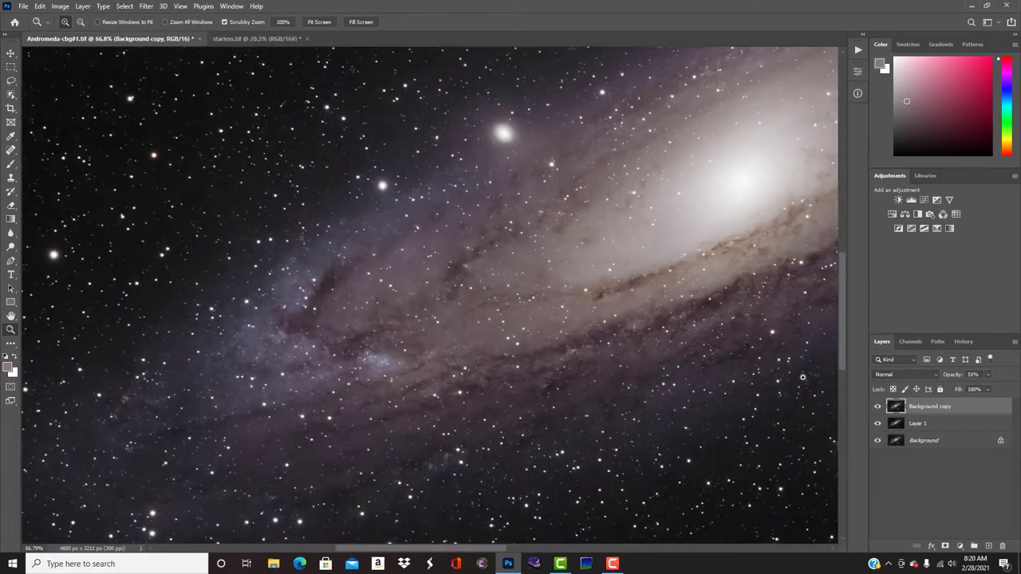
- Set the Background copy layer's opacity to 65% and compare the image with that layer hidden and shown
left_click_drag(518, 133, 638, 136)
left_click(988, 375)
left_click_drag(989, 388, 992, 391)
left_click_drag(306, 274, 212, 274)
left_click_drag(370, 283, 335, 279)
left_click(878, 407)
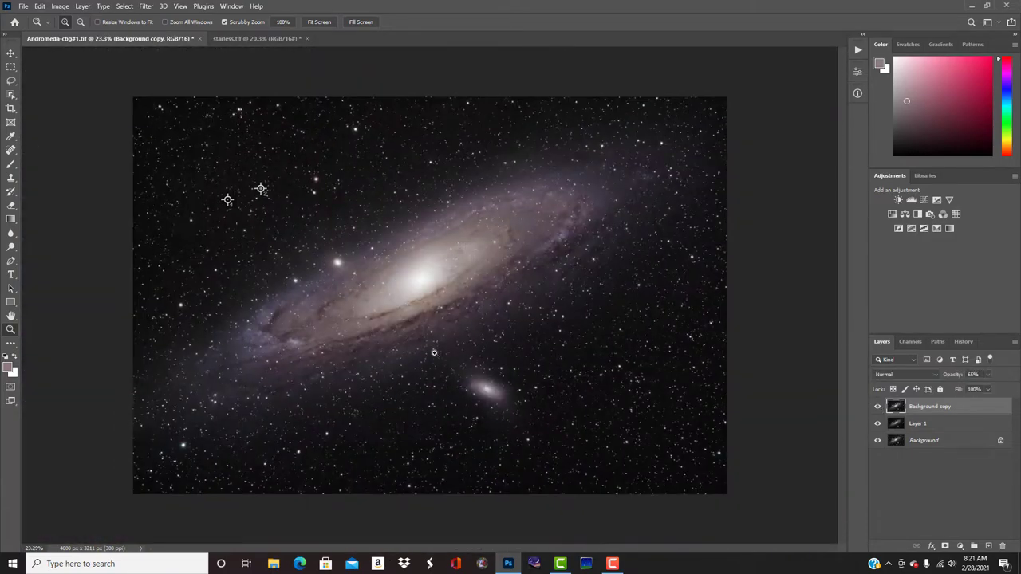
- Stamp the visible layers into a new layer and select its stars using Color Range and the Select Brighter Stars action
key("ctrl+alt+shift+e")
left_click_drag(434, 304, 351, 288)
left_click(124, 7)
left_click(152, 111)
left_click_drag(628, 203, 620, 205)
left_click(741, 141)
left_click(858, 51)
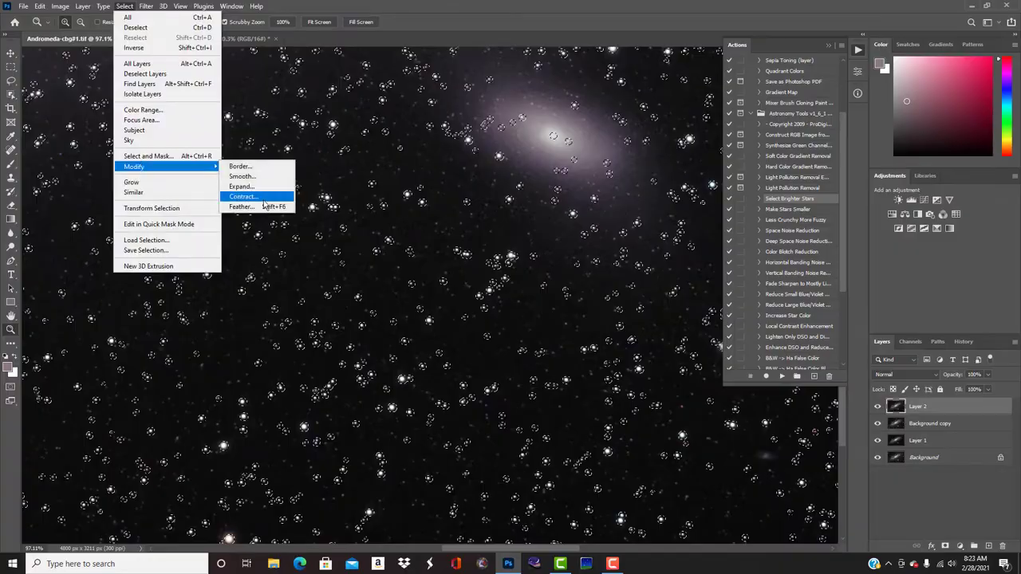
- Try feathering the star selection, inspect it near the lower companion galaxy and undo the feather
left_click(264, 206)
left_click(563, 175)
left_click_drag(568, 125, 610, 125)
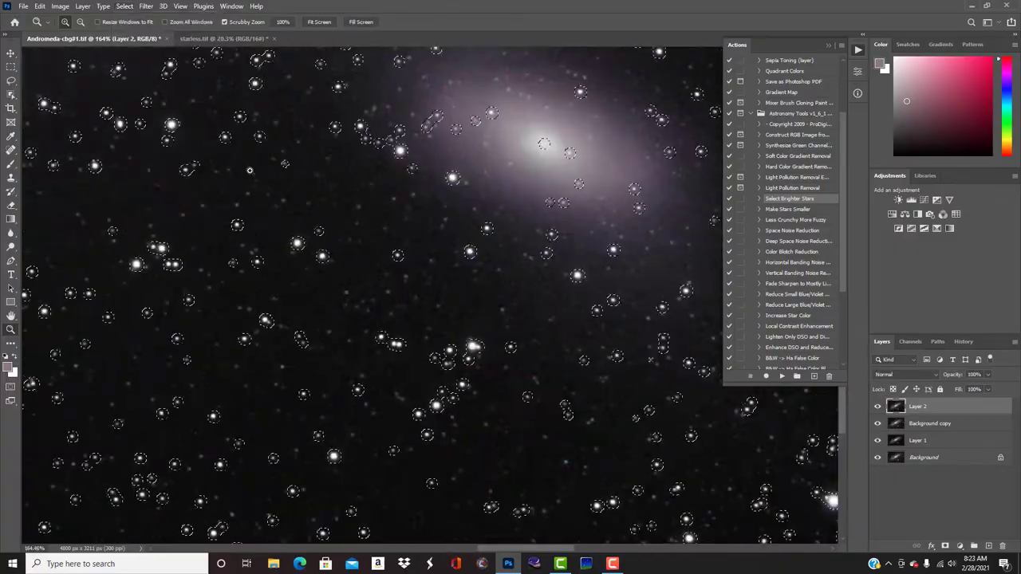
left_click(40, 6)
left_click(60, 18)
- Expand the star selection by 2 pixels and feather its edges
left_click(124, 7)
left_click(242, 187)
type("2")
left_click(561, 176)
left_click(125, 7)
left_click(255, 205)
left_click(563, 176)
- Refine the star selection with the Lasso tool
left_click(11, 81)
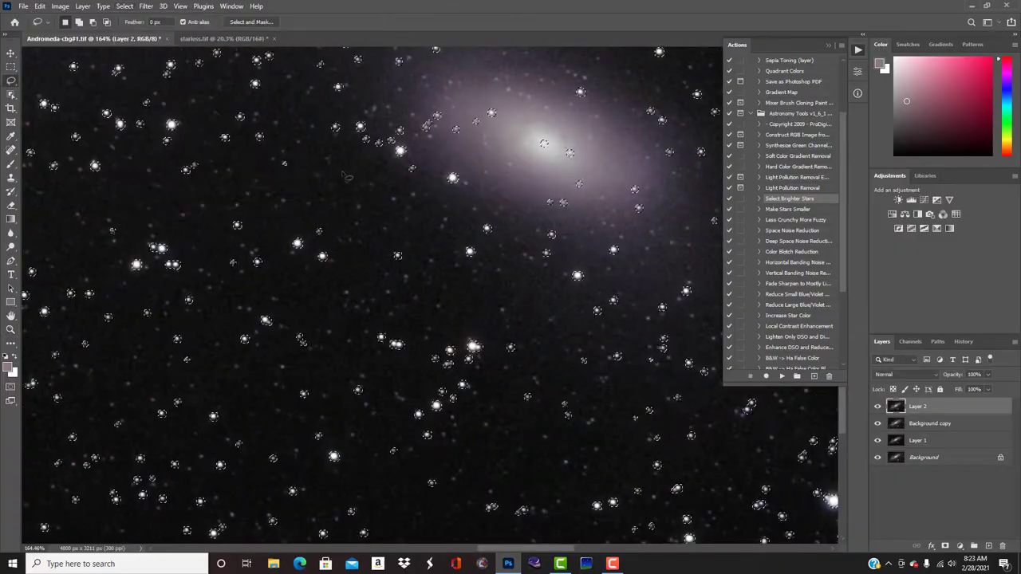
scroll(431, 275, "down", 18)
scroll(451, 272, "up", 7)
scroll(439, 275, "down", 9)
- Apply the Minimum filter with a 1.0-pixel radius preserving Roundness to the selected stars on Layer 2 copy and deselect
left_click(146, 6)
mouse_move(163, 236)
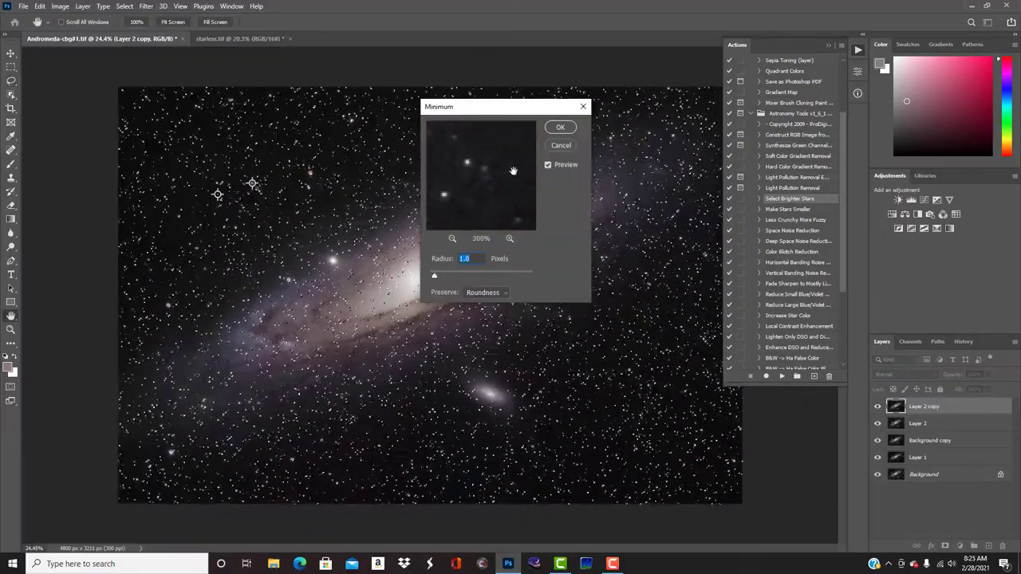
key("Return")
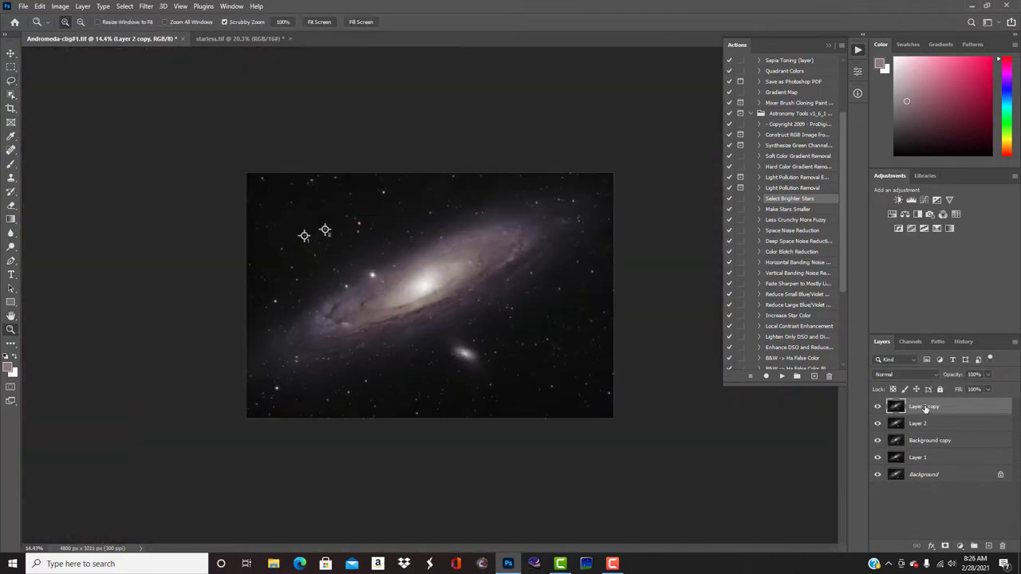
left_click(302, 274)
left_click(561, 127)
key("ctrl+d")
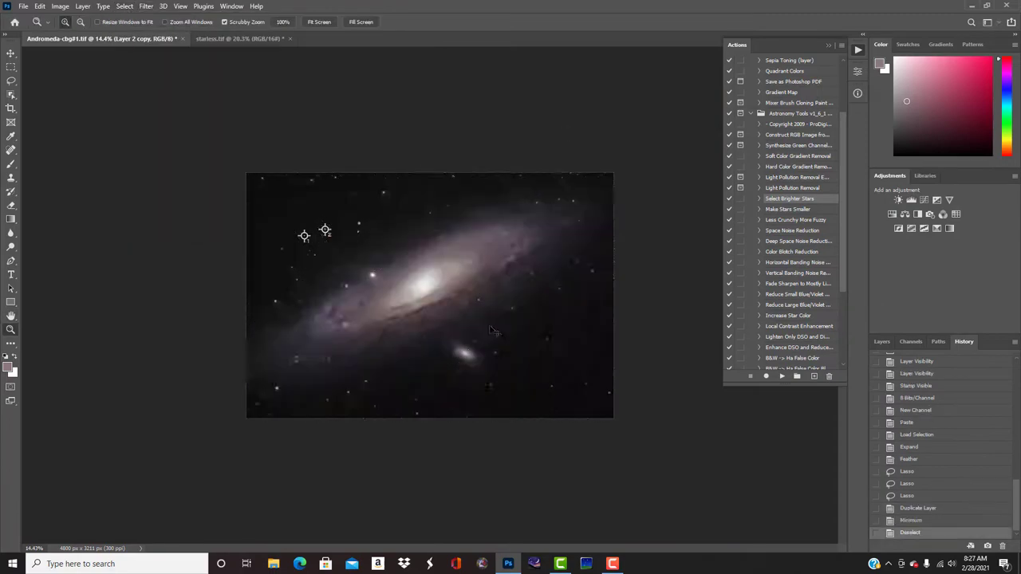
- Preview the Soft Light blending mode on the Layer 2 copy layer and open starless.tif's history
left_click_drag(343, 288, 370, 287)
left_click(914, 378)
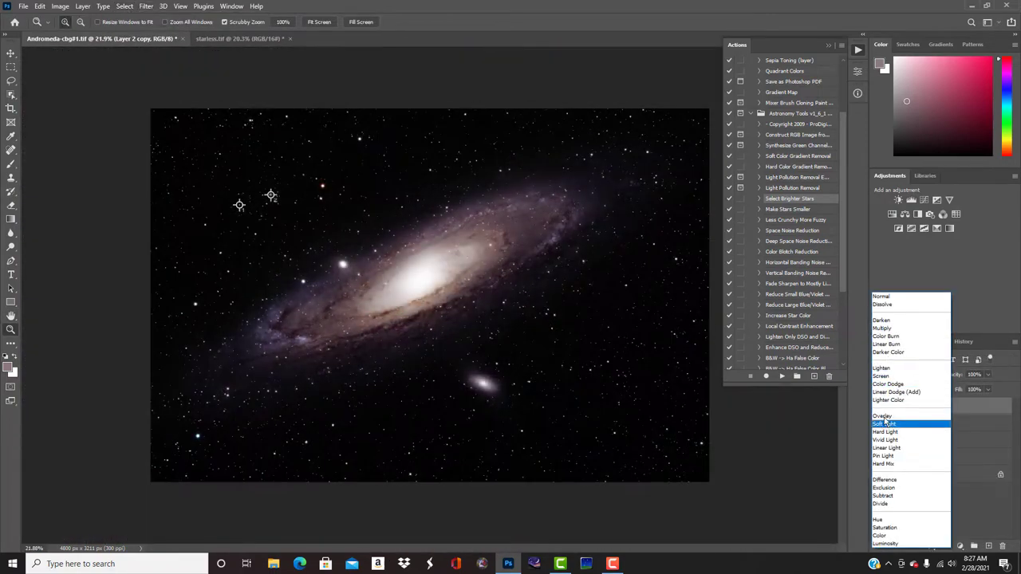
left_click(857, 326)
left_click(239, 38)
left_click(963, 342)
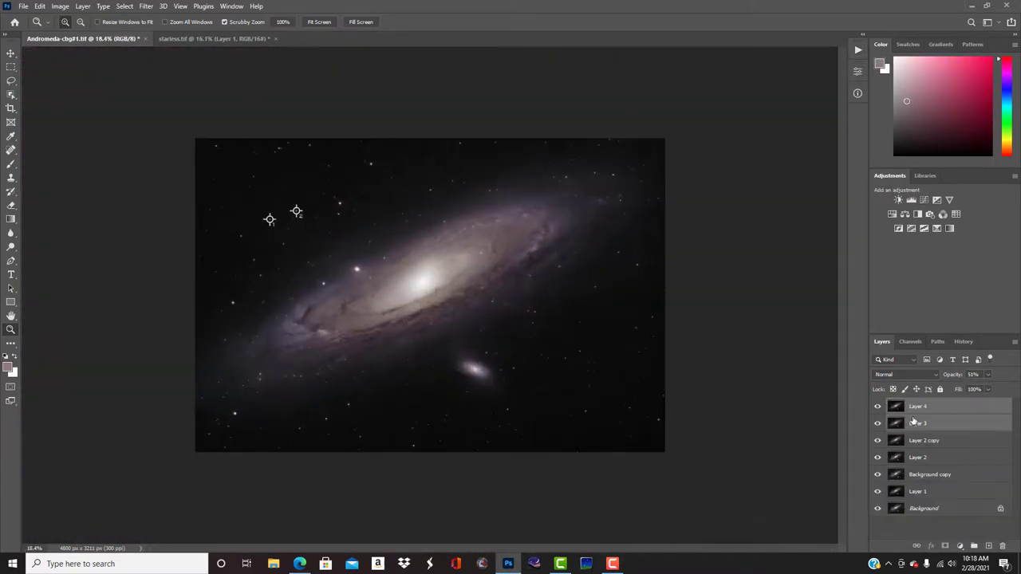
- Show the Info readouts, start a Curves adjustment above Layer 5 and activate the Eyedropper tool for sampling
left_click_drag(529, 323, 546, 323)
left_click(858, 93)
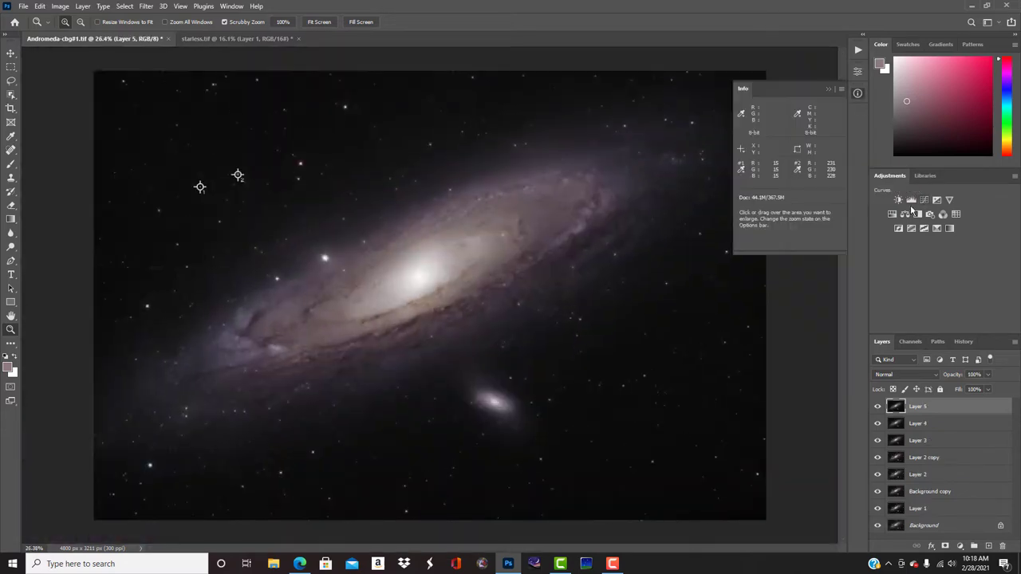
left_click(924, 200)
left_click(9, 137)
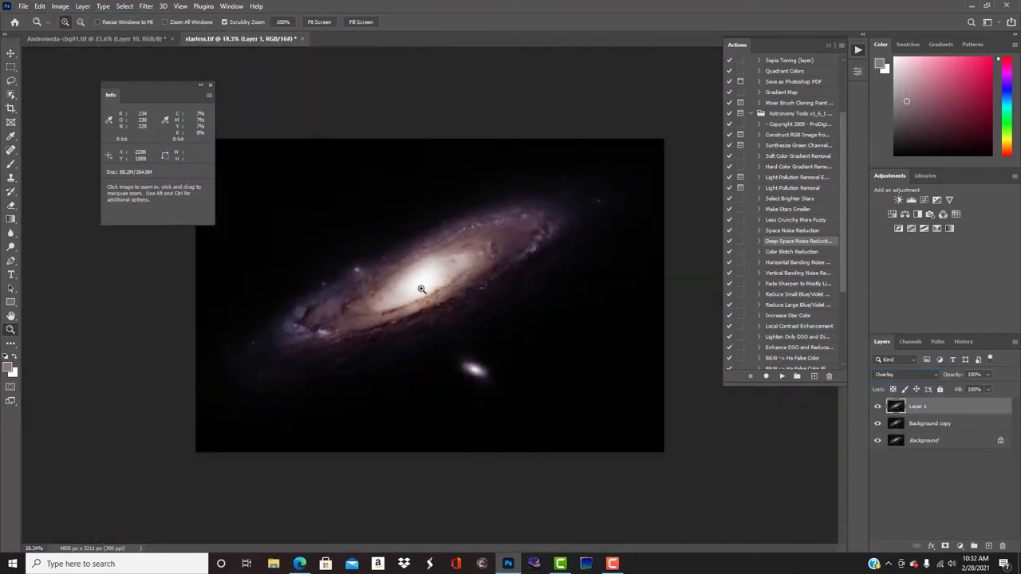
- Set Layer 1 in starless.tif to the Overlay blending mode
left_click_drag(441, 292, 475, 292)
left_click(901, 375)
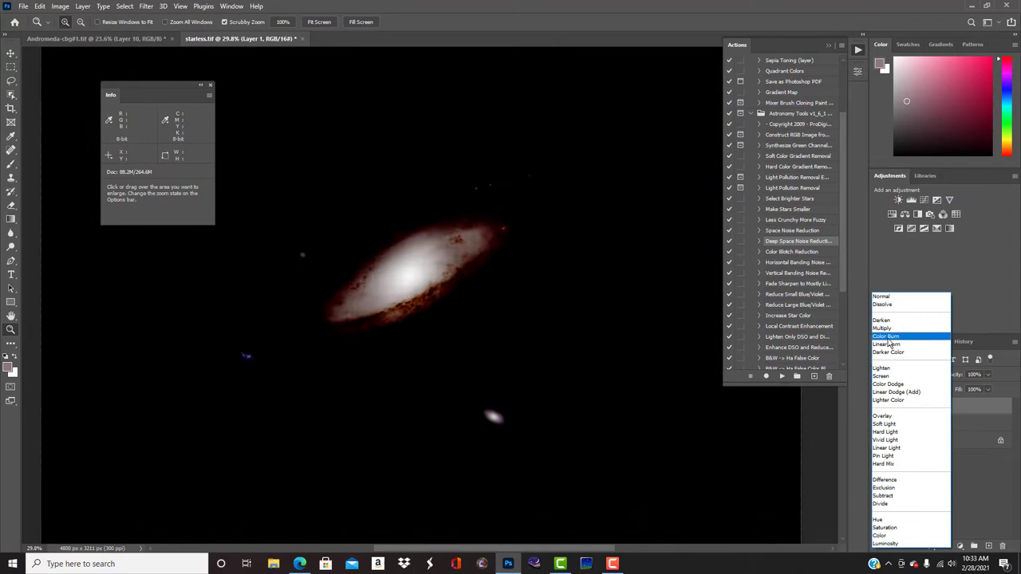
left_click(884, 416)
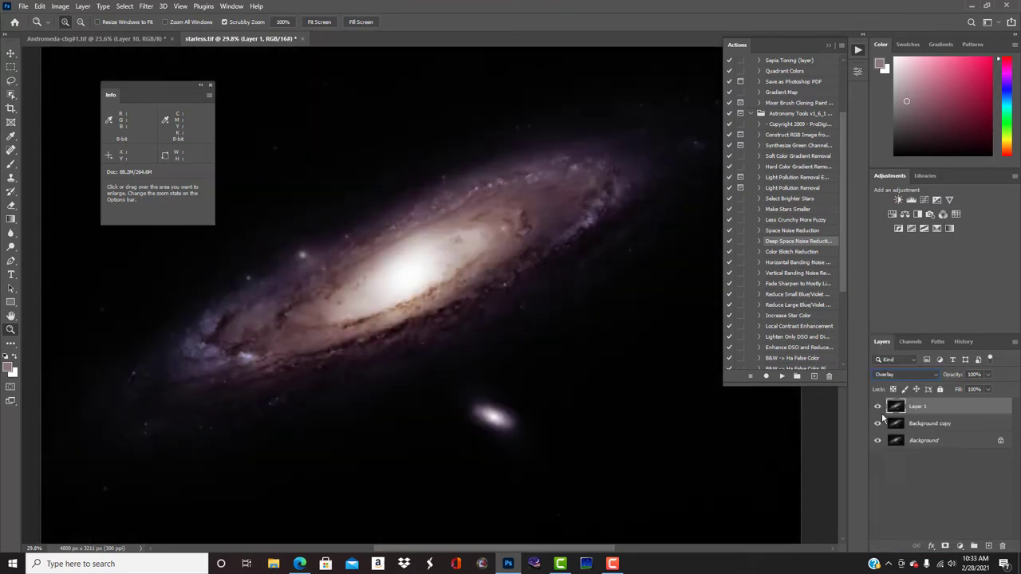
left_click_drag(529, 350, 507, 349)
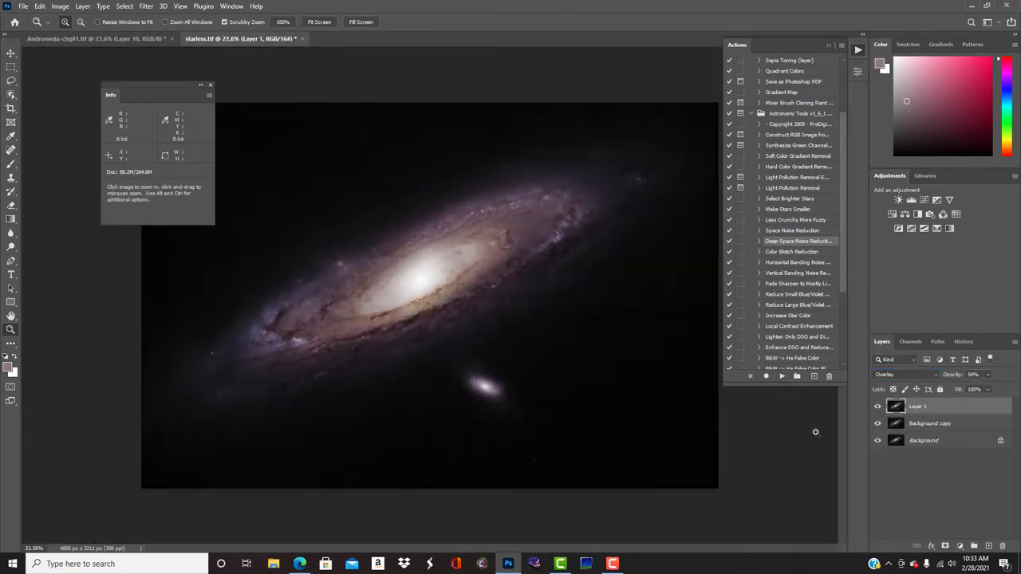
- Set Layer 11 in Andromeda-cbg#1.tif to Normal blending and lower its opacity
left_click(904, 375)
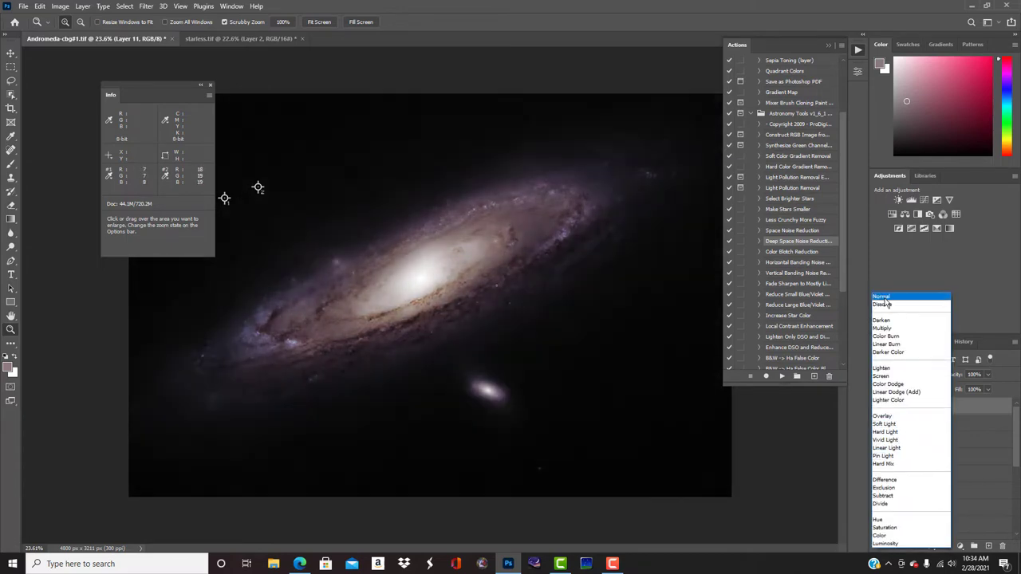
left_click(880, 297)
left_click_drag(969, 391, 961, 391)
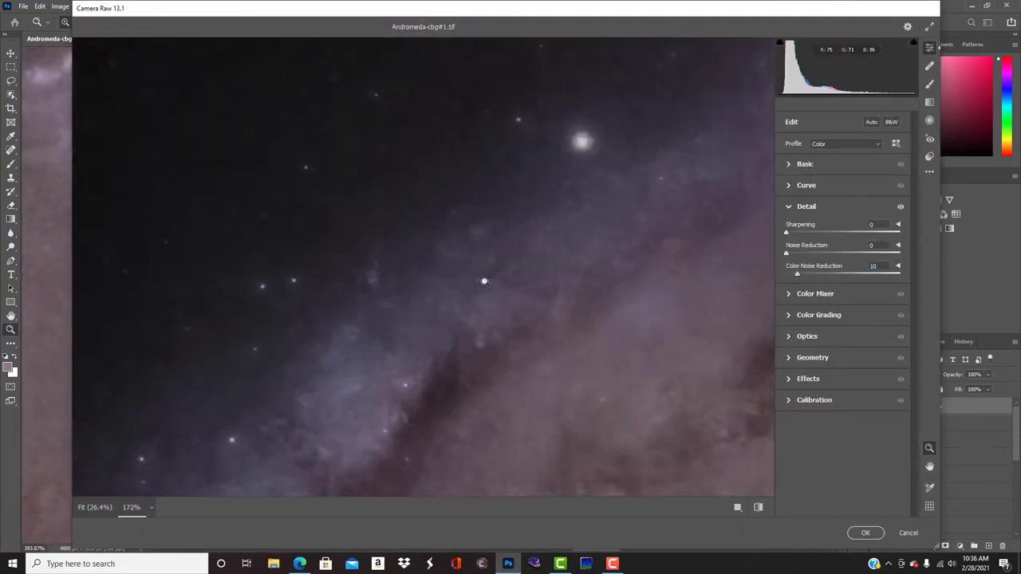
- Set up the Camera Raw Adjustment Brush with Noise Reduction +20
left_click(806, 207)
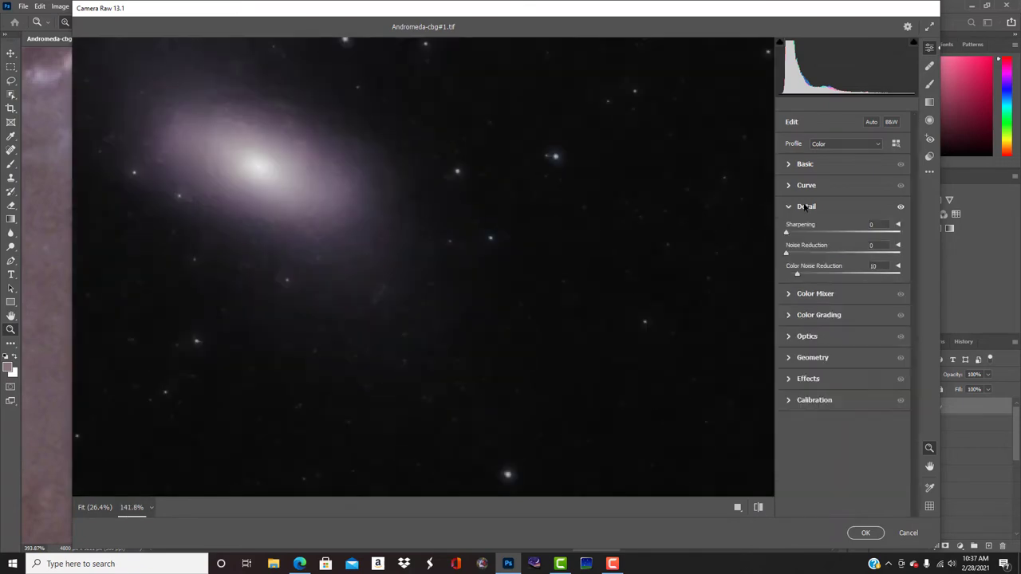
left_click(930, 83)
scroll(853, 437, "down", 5)
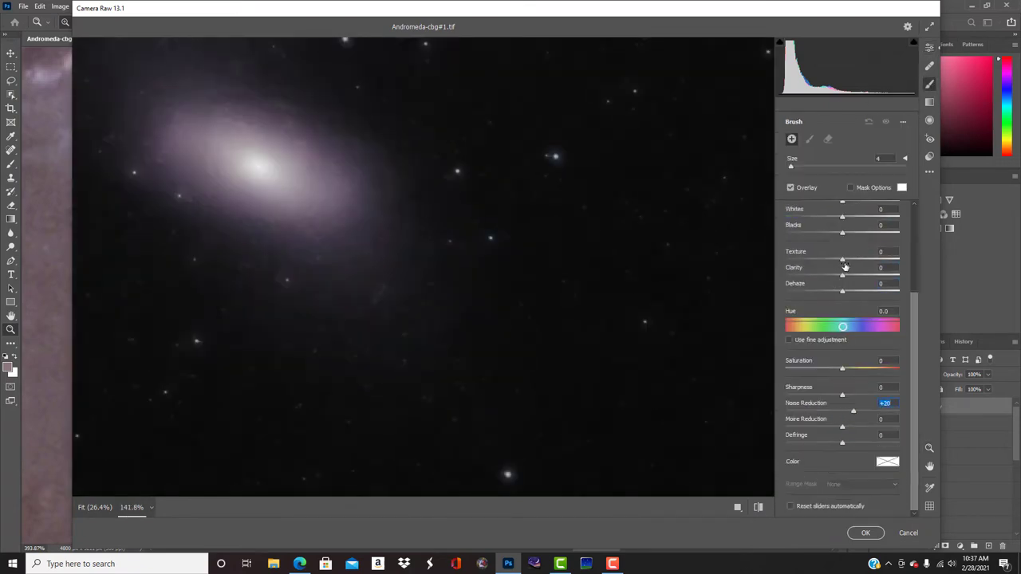
- Brush Noise Reduction +20 and Texture -8 over the dark sky background with a size 14 brush
left_click(930, 48)
scroll(527, 106, "down", 10)
scroll(523, 239, "up", 5)
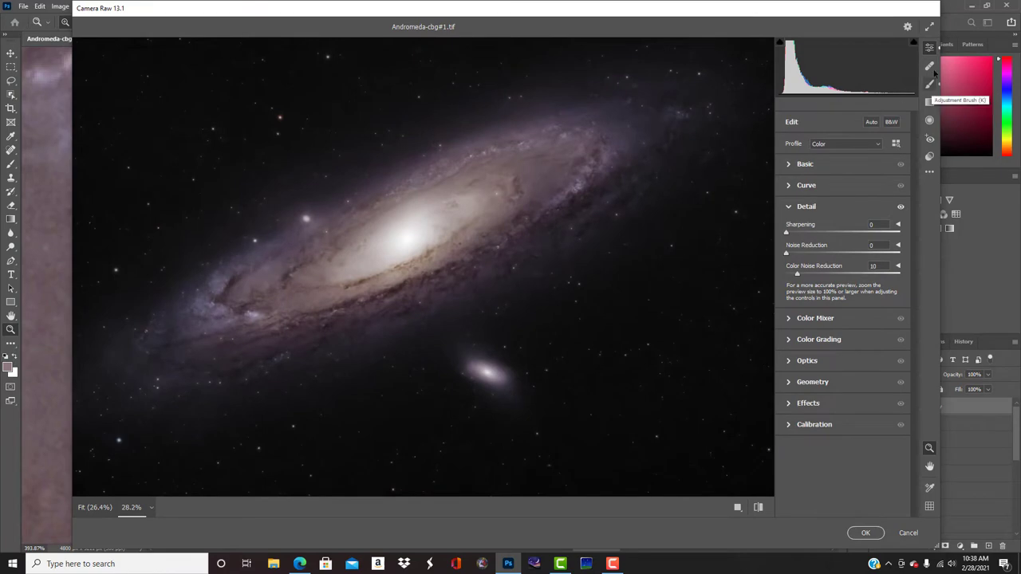
left_click(930, 84)
scroll(670, 418, "up", 8)
left_click(411, 400)
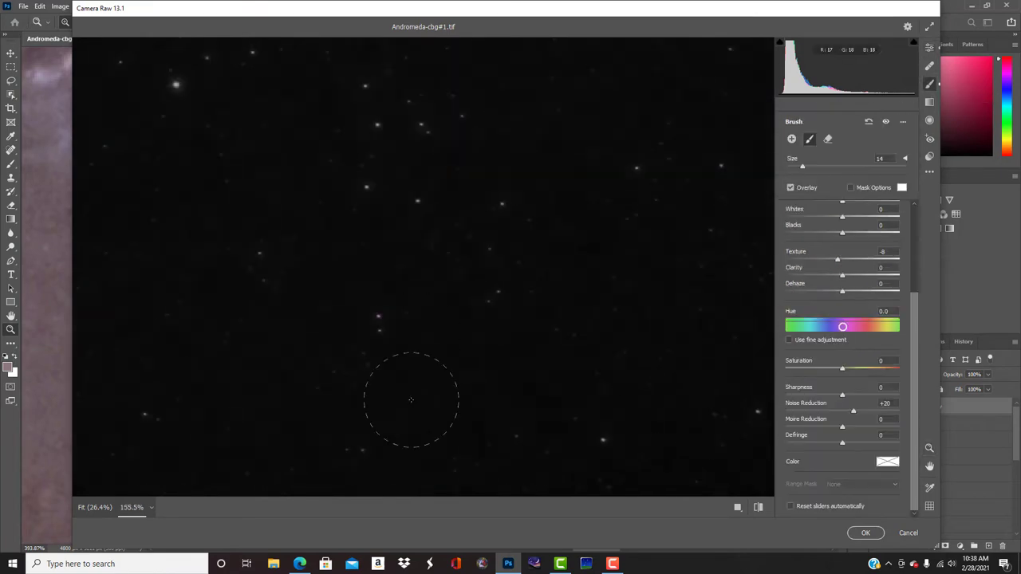
scroll(514, 285, "down", 5)
scroll(644, 176, "up", 5)
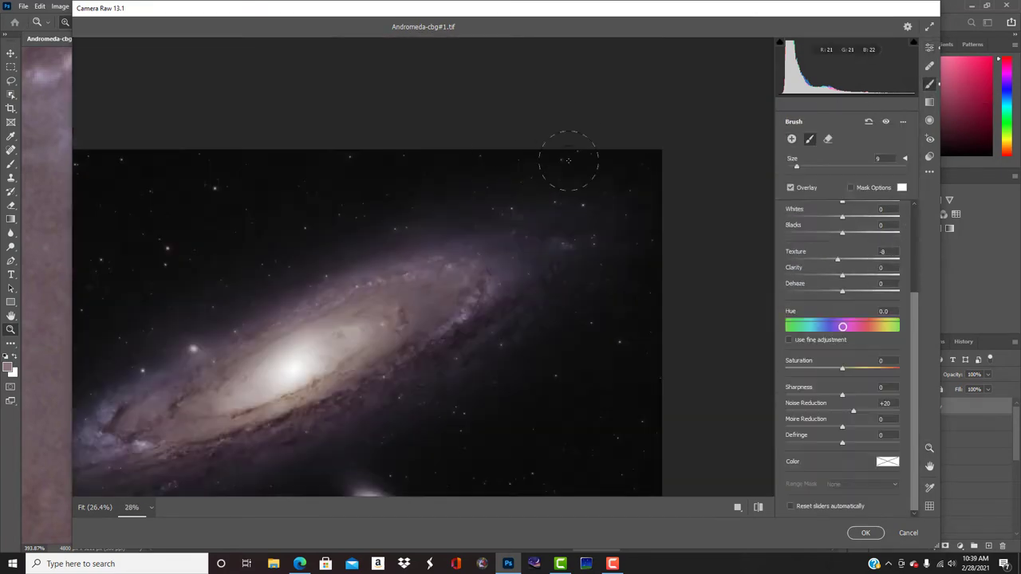
- Continue smoothing the sky around the galaxy's outer edges with a size 9 Adjustment Brush
left_click(929, 47)
scroll(616, 204, "up", 5)
left_click(930, 84)
left_click(930, 48)
scroll(670, 292, "down", 4)
scroll(670, 292, "up", 3)
left_click(930, 84)
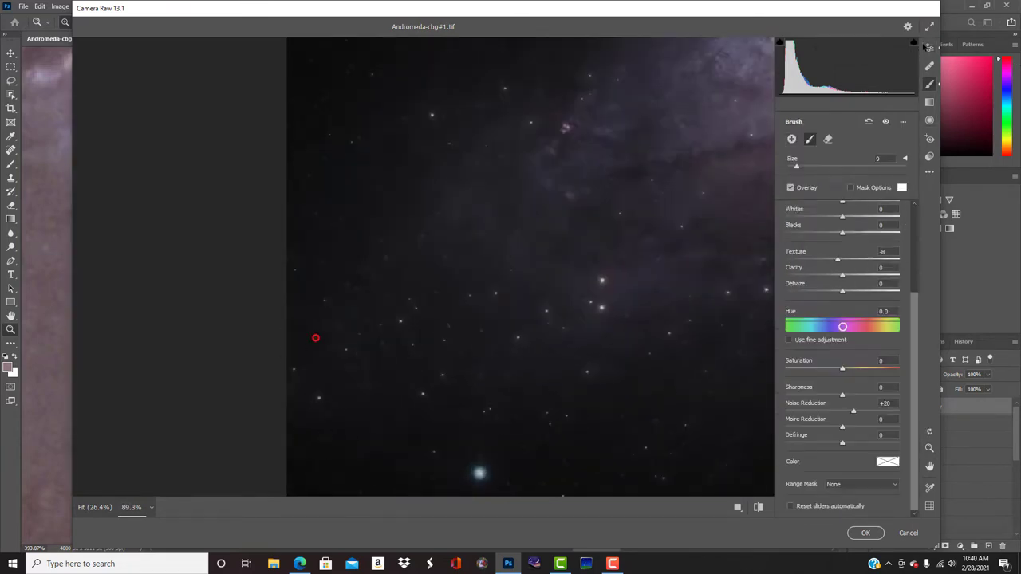
- Examine the brushed sky and galaxy in Camera Raw, both close up and in full view
left_click(928, 48)
right_click(594, 115)
left_click(630, 121)
scroll(413, 222, "up", 5)
right_click(413, 222)
left_click(444, 229)
scroll(535, 216, "up", 5)
scroll(377, 239, "down", 5)
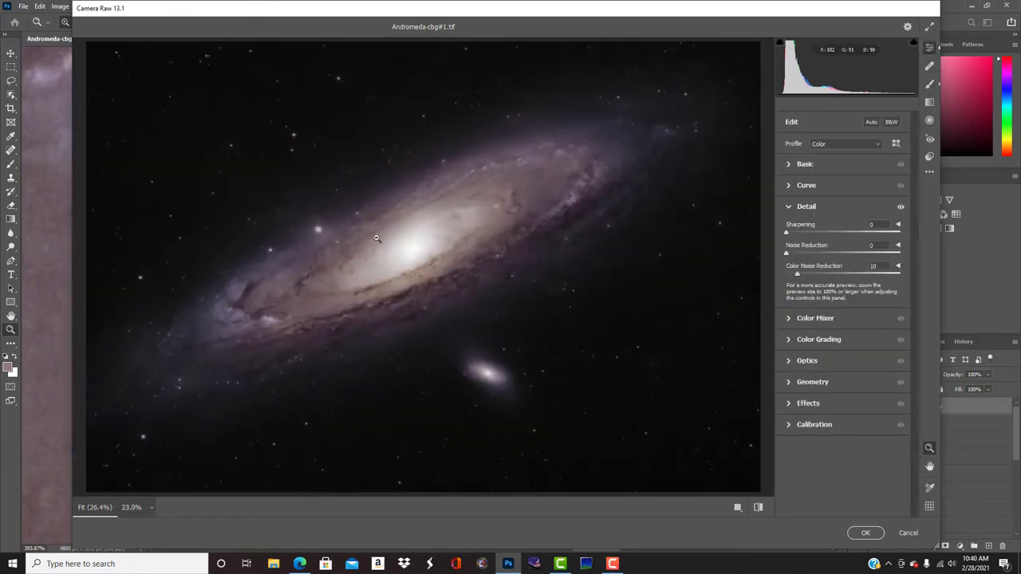
- Try Sharpening 60 and Noise Reduction 22 in the Camera Raw details, checking the stars close up
scroll(377, 266, "up", 5)
left_click_drag(787, 233, 832, 234)
scroll(399, 292, "up", 3)
scroll(495, 255, "down", 5)
scroll(562, 172, "up", 5)
scroll(477, 391, "down", 5)
scroll(591, 101, "up", 5)
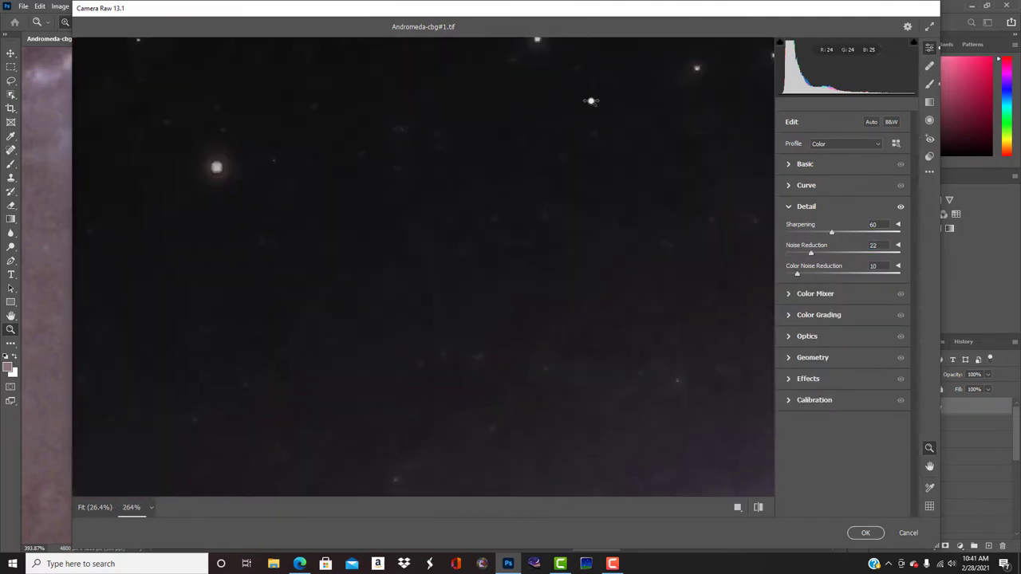
- Set Sharpening to 30 and Noise Reduction to 10 and apply the Camera Raw filter
scroll(591, 100, "down", 5)
scroll(423, 303, "up", 5)
scroll(495, 363, "down", 5)
scroll(343, 240, "down", 5)
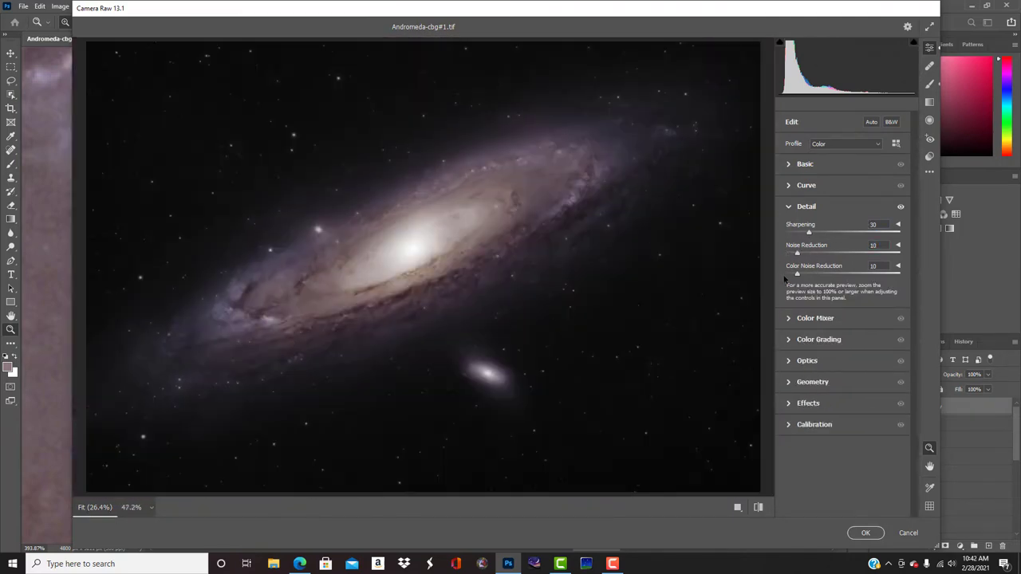
left_click(865, 533)
- Examine the flattened galaxy image close up and as a whole
scroll(473, 267, "down", 5)
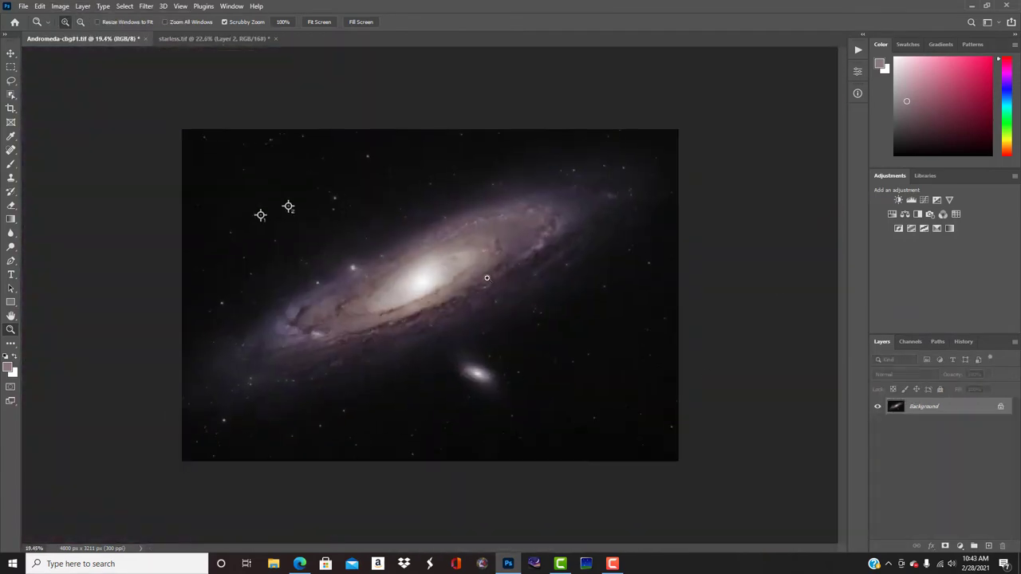
scroll(486, 278, "up", 4)
scroll(487, 277, "down", 4)
scroll(419, 279, "up", 5)
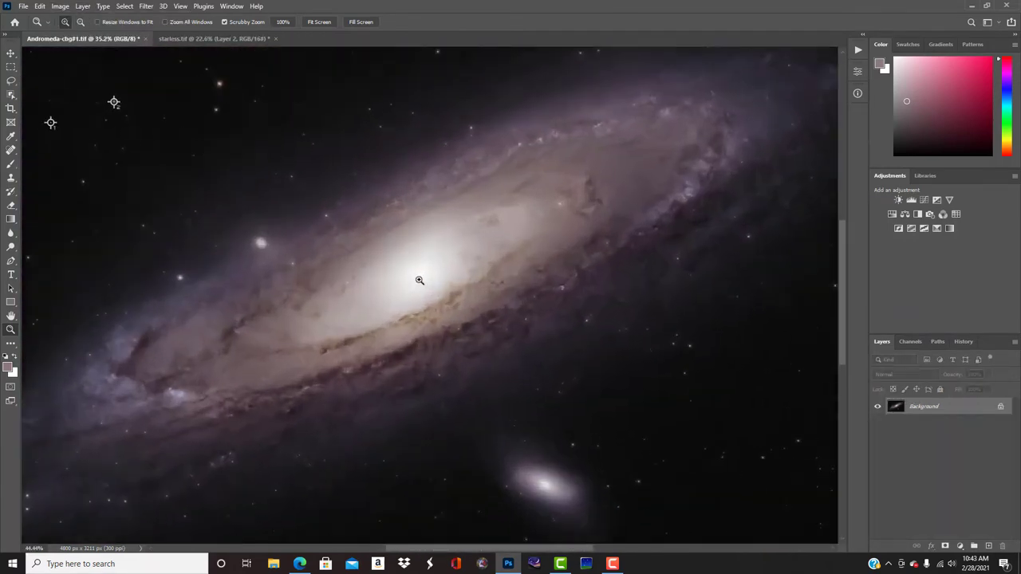
scroll(420, 279, "down", 3)
scroll(484, 397, "up", 3)
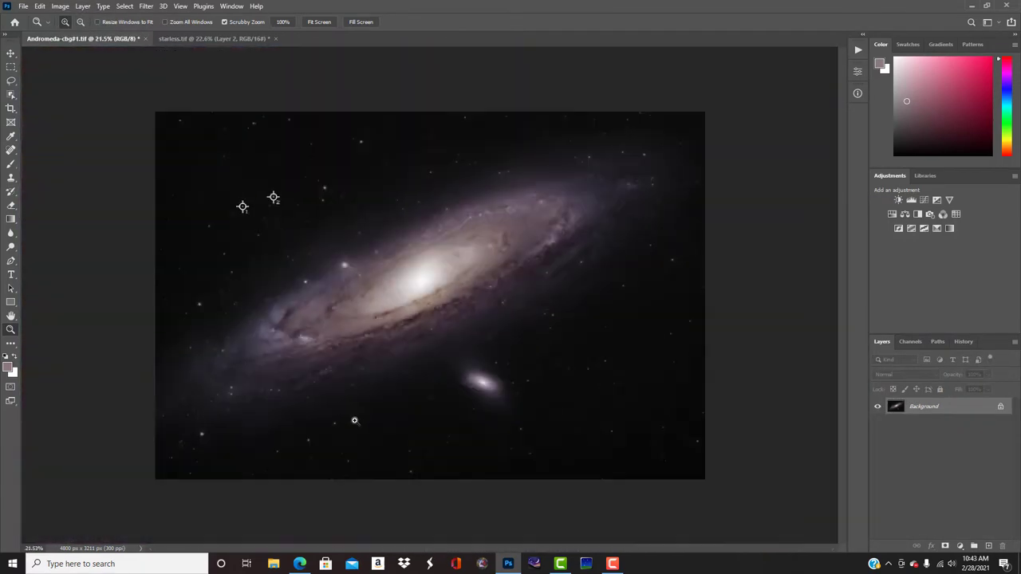
scroll(431, 295, "up", 5)
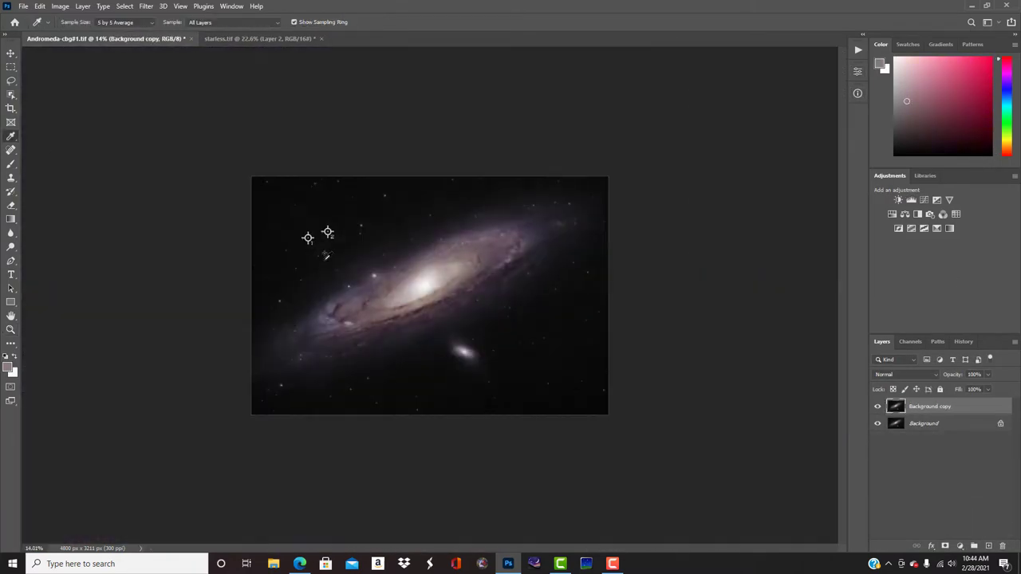
- Remove both color samplers, hide the Info readouts and duplicate the Background copy layer
left_click(307, 238, "alt+shift")
left_click(327, 231, "alt+shift")
left_click(829, 88)
left_click_drag(930, 407, 988, 546)
- Run the Astronomy Tools action Star Diffraction Spikes Small on the Background copy 2 layer
left_click(858, 49)
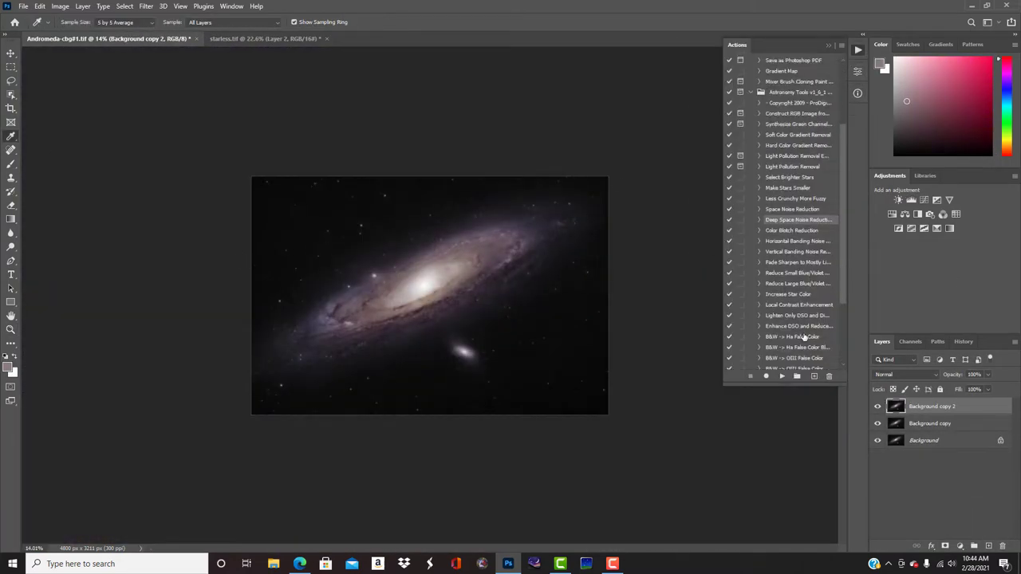
scroll(804, 337, "down", 3)
left_click(798, 311)
left_click(798, 289)
left_click(781, 376)
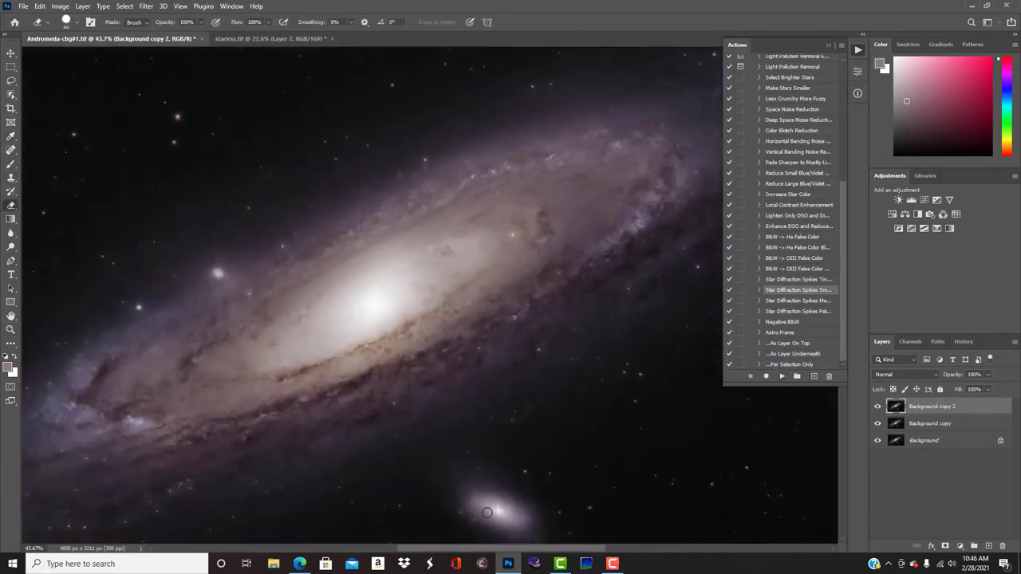
- Switch from the galaxy close-up to starless.tif and hide Layer 2 and Layer 1 there
left_click(11, 330)
mouse_move(510, 239)
left_mouse_down()
mouse_move(383, 430)
mouse_move(395, 431)
left_mouse_up()
left_click(268, 39)
mouse_move(515, 277)
left_mouse_down()
mouse_move(639, 280)
mouse_move(574, 279)
left_mouse_up()
left_click(879, 407)
left_click(878, 424)
left_click_drag(654, 324, 594, 325)
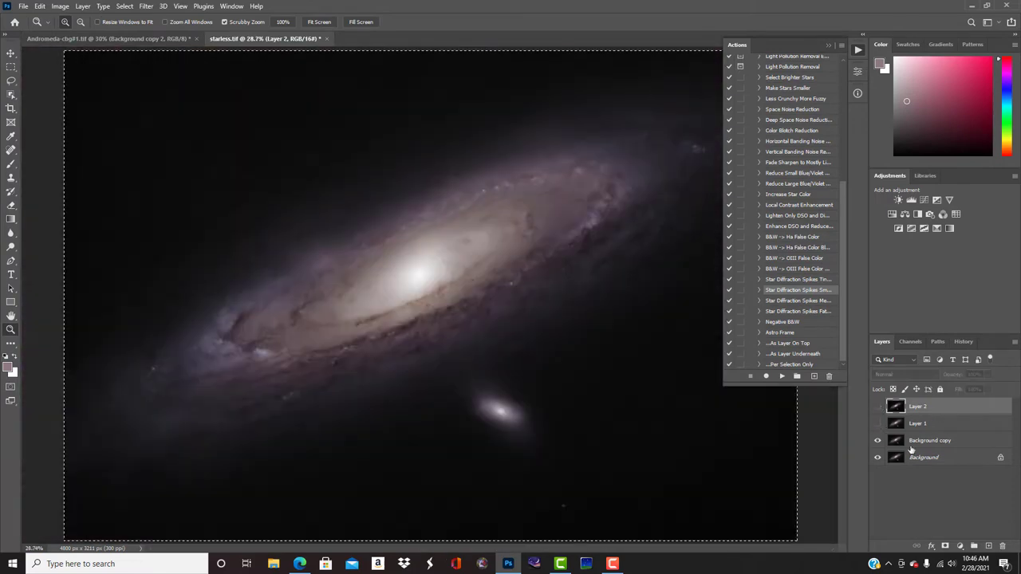
- Delete Layer 2 and Layer 1 from starless.tif
left_click(914, 425, "shift")
right_click(908, 425)
left_click(793, 166)
left_click(461, 208)
left_click_drag(511, 327, 485, 329)
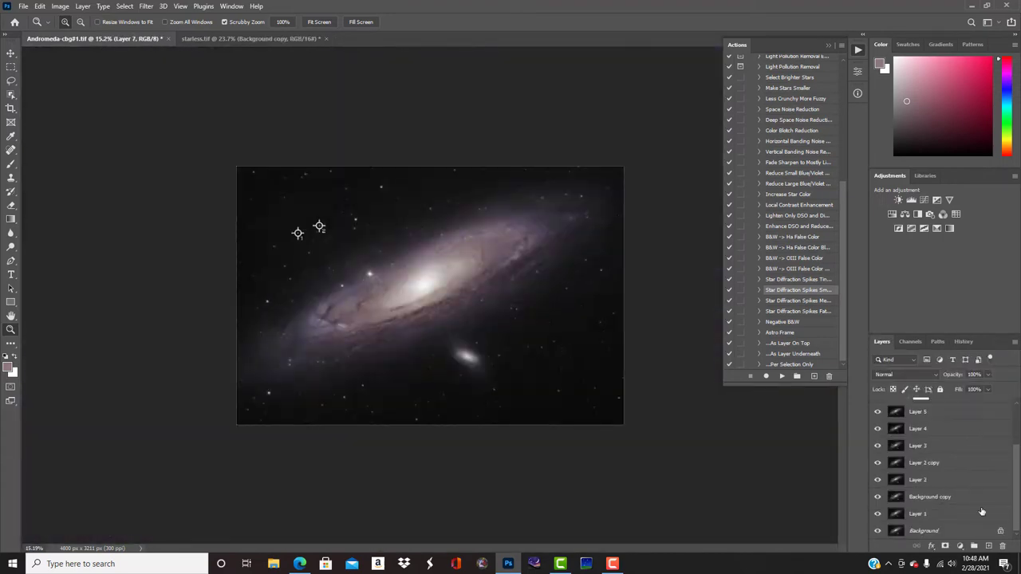
- Delete the layers from Layer 7 down to Background copy in Andromeda-cbg#1.tif
left_click(918, 498, "shift")
right_click(919, 498)
left_click(916, 114)
left_click(460, 207)
- Compare the starry image with its top layer hidden and duplicate the background layer
left_click_drag(370, 272, 435, 275)
left_click(879, 407)
left_click_drag(941, 407, 988, 545)
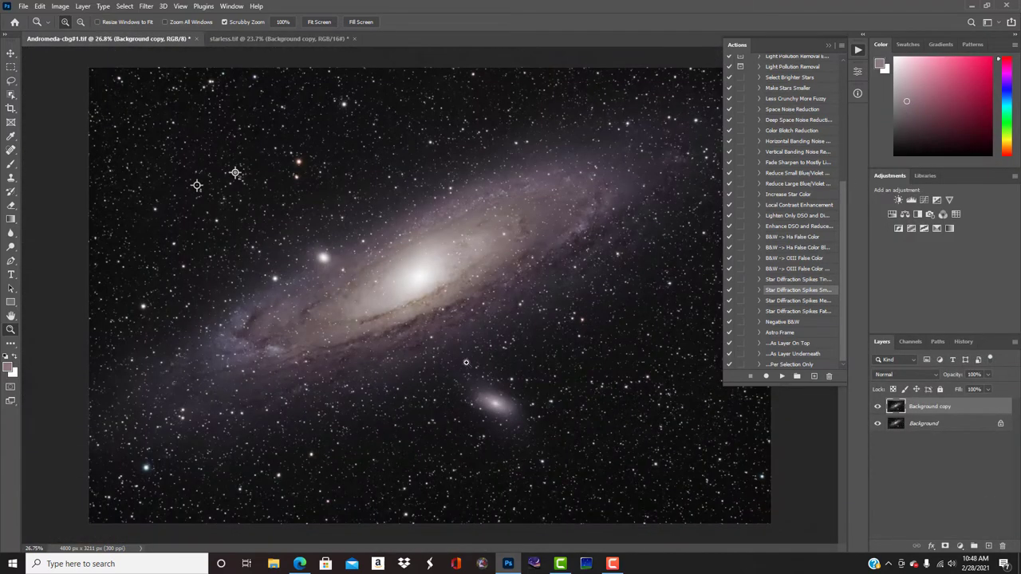
- Set Layer 1 to Overlay blending with reduced opacity and compare the image with the Background copy layer toggled
left_click_drag(957, 390, 949, 390)
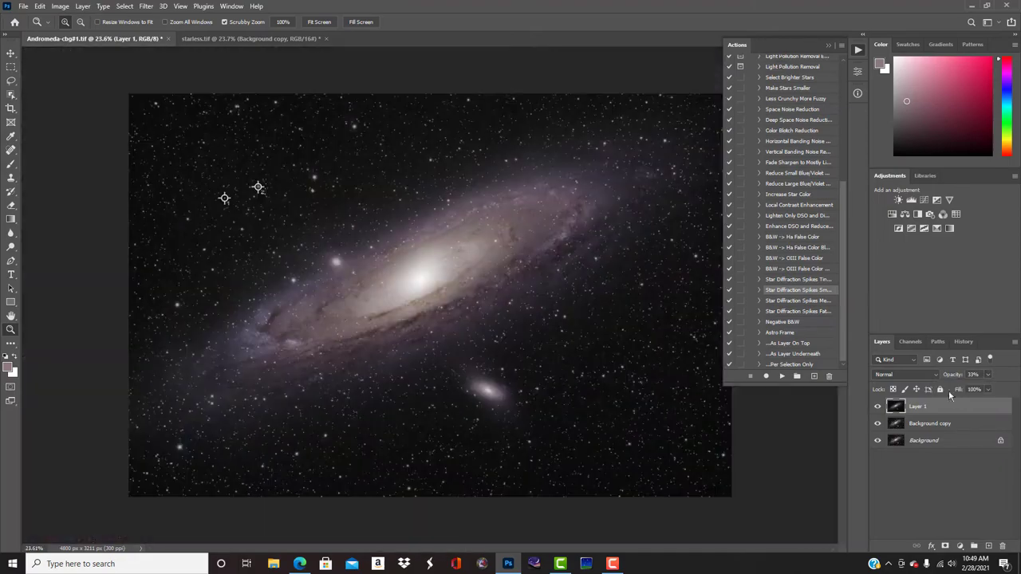
left_click(906, 374)
left_click(885, 417)
left_click_drag(407, 251, 395, 251)
left_click(987, 375)
left_click_drag(980, 389, 965, 389)
mouse_move(296, 342)
left_mouse_down()
mouse_move(364, 339)
mouse_move(303, 341)
left_mouse_up()
left_click(878, 424)
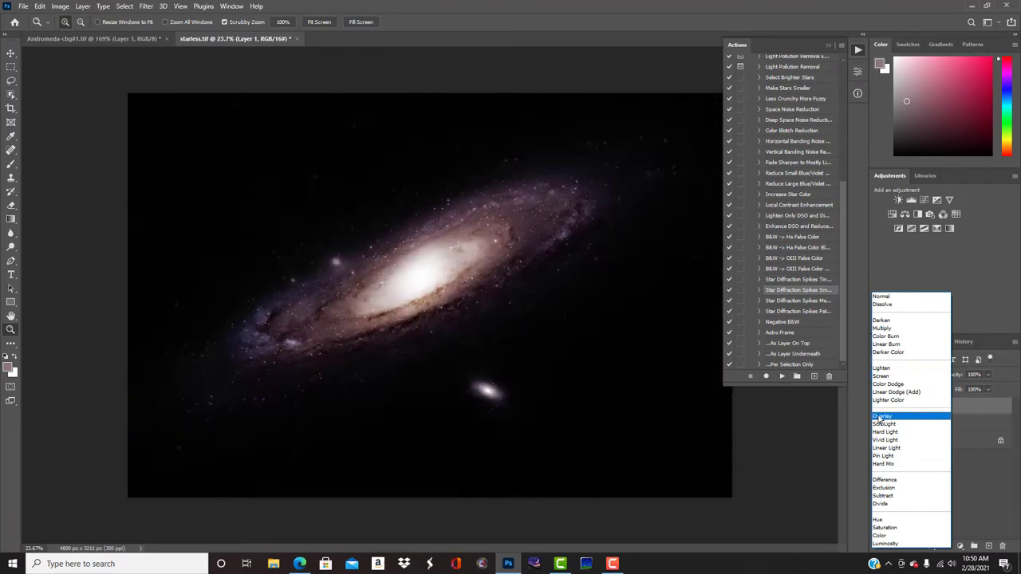
- Set Layer 1 in starless.tif to Pin Light blending at 65% opacity and toggle its visibility to compare
left_click(883, 455)
left_click_drag(329, 267, 375, 267)
left_click(988, 374)
left_click_drag(991, 389, 972, 390)
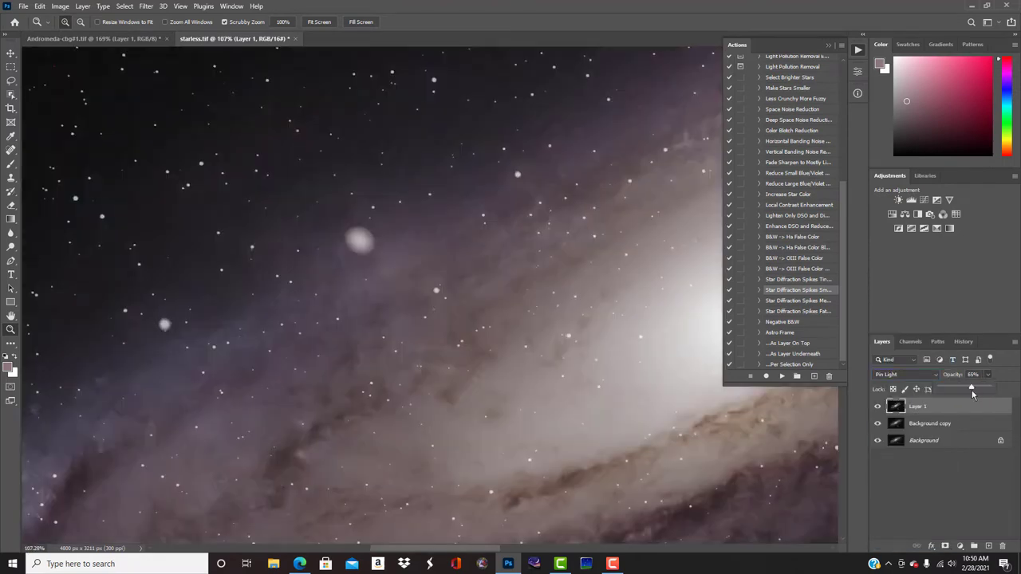
left_click(878, 407)
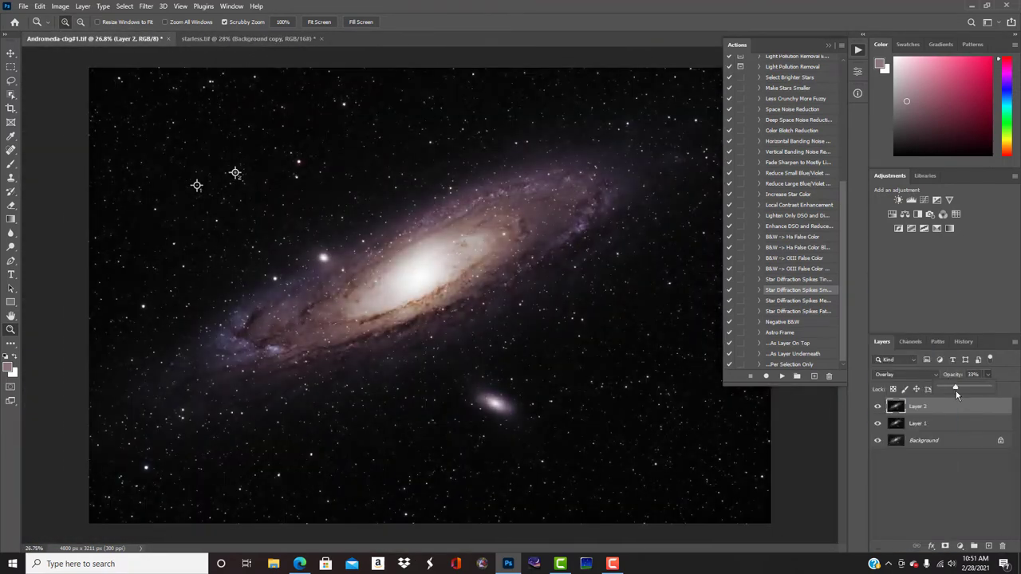
- Set Layer 2 in Andromeda-cbg#1.tif to Luminosity blending at 53% opacity and merge it into the layer below
left_click(895, 375)
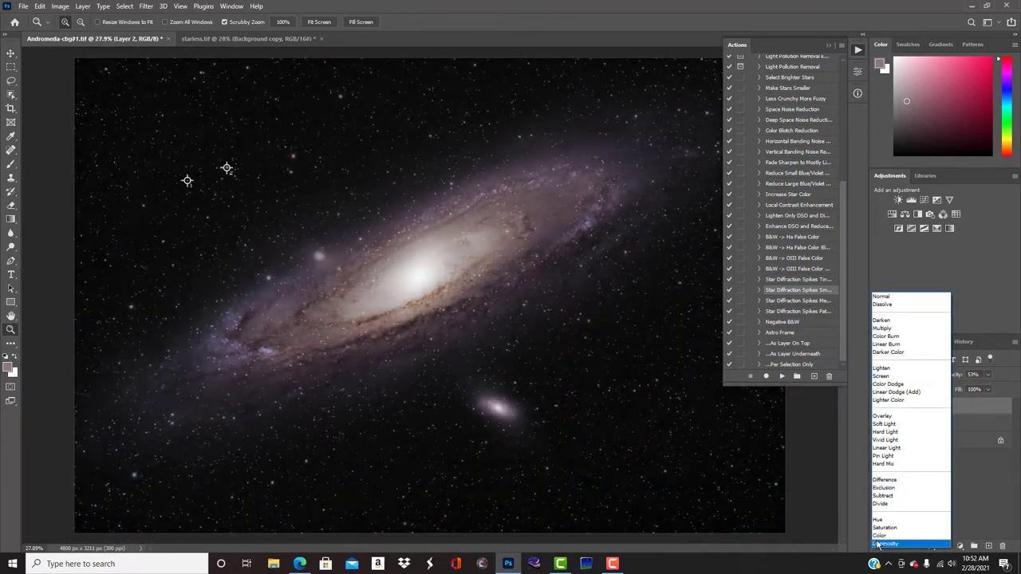
left_click(885, 544)
key("ctrl+e")
- Adjust starless.tif in Camera Raw with exposure +0.30 and contrast +20, fine-tuning highlights, texture, clarity and dehaze
left_click(249, 38)
left_click_drag(396, 225, 472, 249)
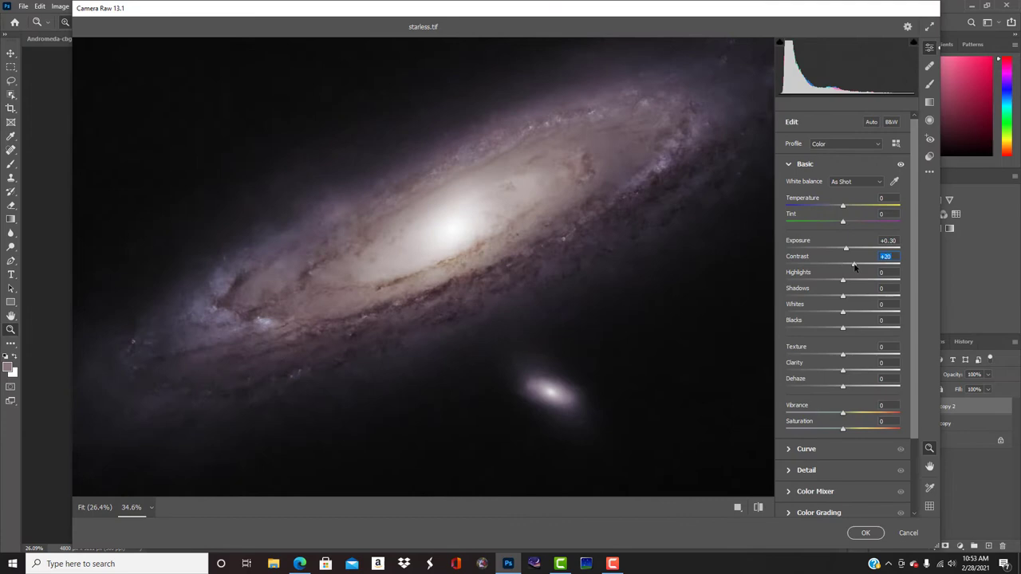
left_click_drag(842, 280, 847, 280)
mouse_move(843, 328)
left_mouse_down()
mouse_move(879, 328)
mouse_move(843, 328)
left_mouse_up()
left_click_drag(843, 354, 850, 370)
mouse_move(843, 386)
left_mouse_down()
mouse_move(864, 388)
mouse_move(851, 387)
left_mouse_up()
- Set Camera Raw sharpening to 12 and noise reduction to 0, checking the galaxy's detail up close, and apply the filter
left_click_drag(690, 101, 757, 103)
left_click(798, 471)
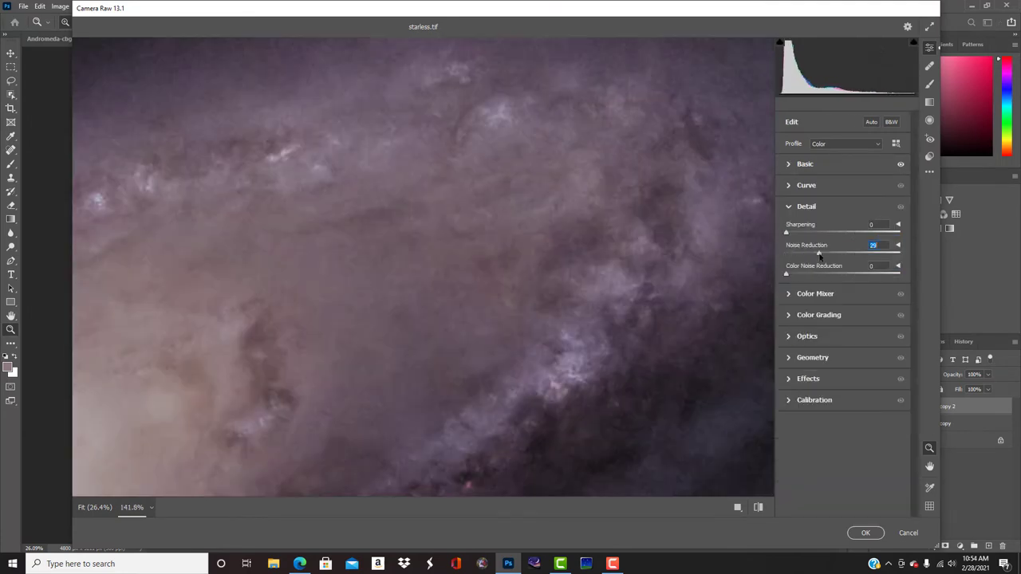
left_click_drag(819, 254, 803, 253)
left_click_drag(786, 233, 809, 254)
left_click_drag(515, 200, 602, 296)
left_click(602, 296)
left_click_drag(809, 253, 769, 258)
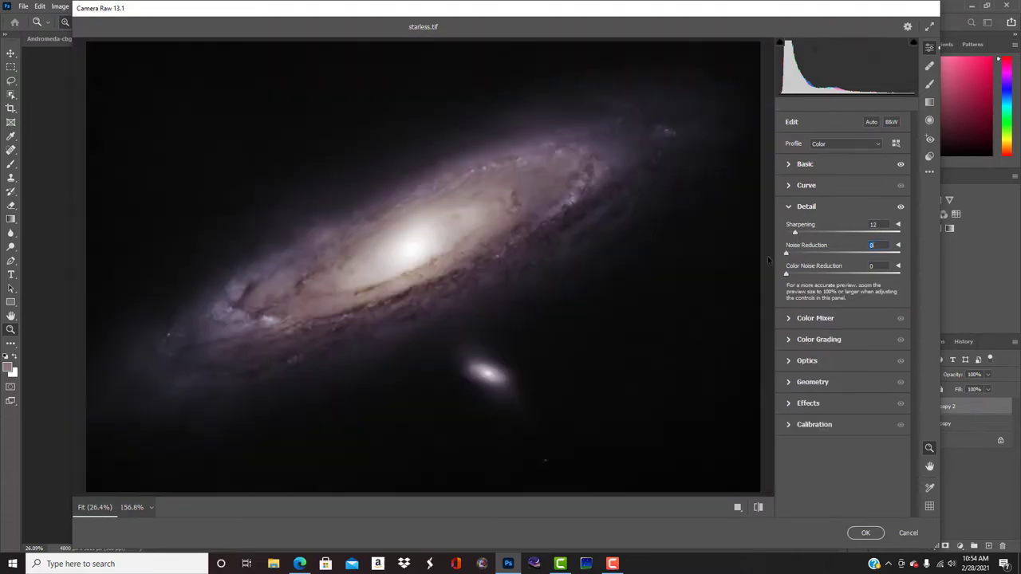
left_click_drag(463, 279, 464, 322)
mouse_move(319, 220)
left_mouse_down()
mouse_move(405, 197)
mouse_move(303, 228)
left_mouse_up()
left_click(866, 533)
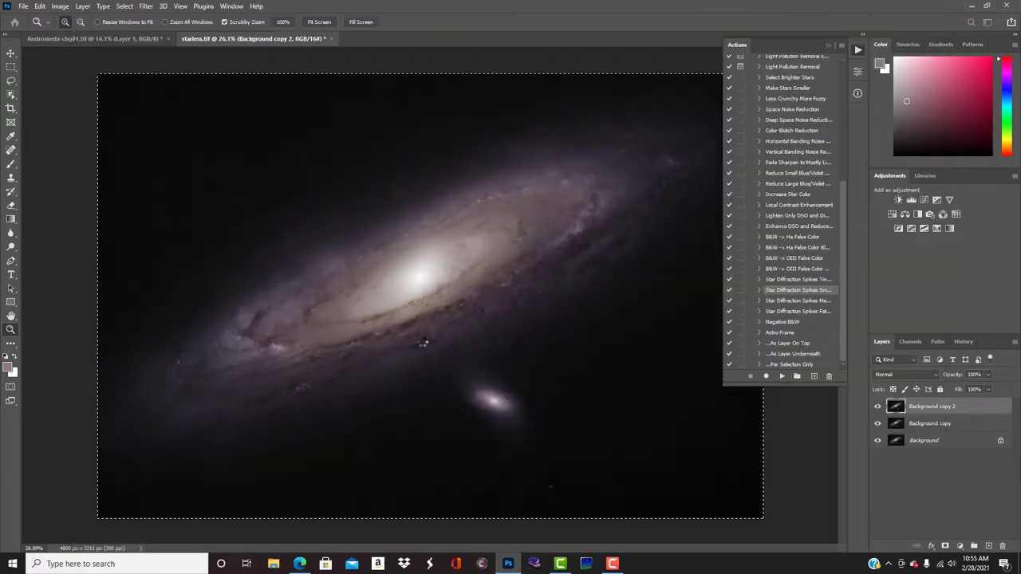
- Set Background copy 2's opacity to 59%, check the companion galaxy area and switch to the Spot Healing Brush
left_click(988, 375)
left_click_drag(990, 390, 967, 390)
left_click_drag(502, 336, 520, 335)
left_click_drag(495, 439, 535, 438)
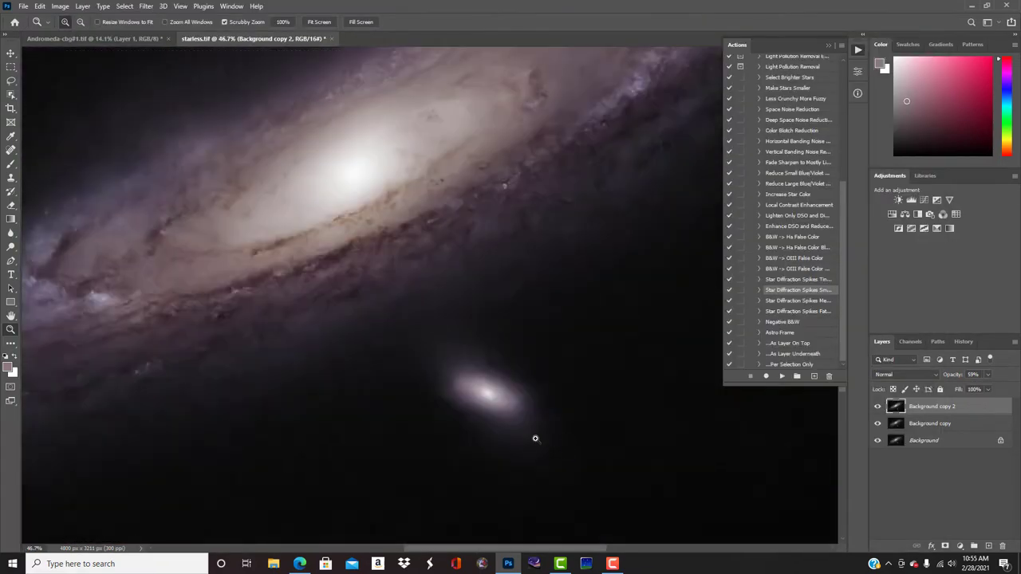
key("j")
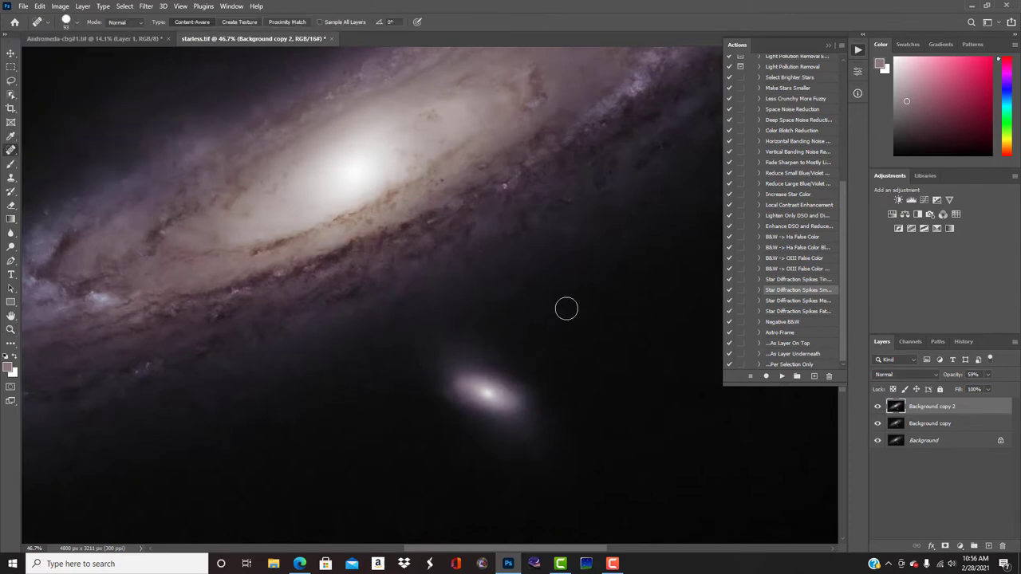
key("ctrl+minus")
key("ctrl+minus")
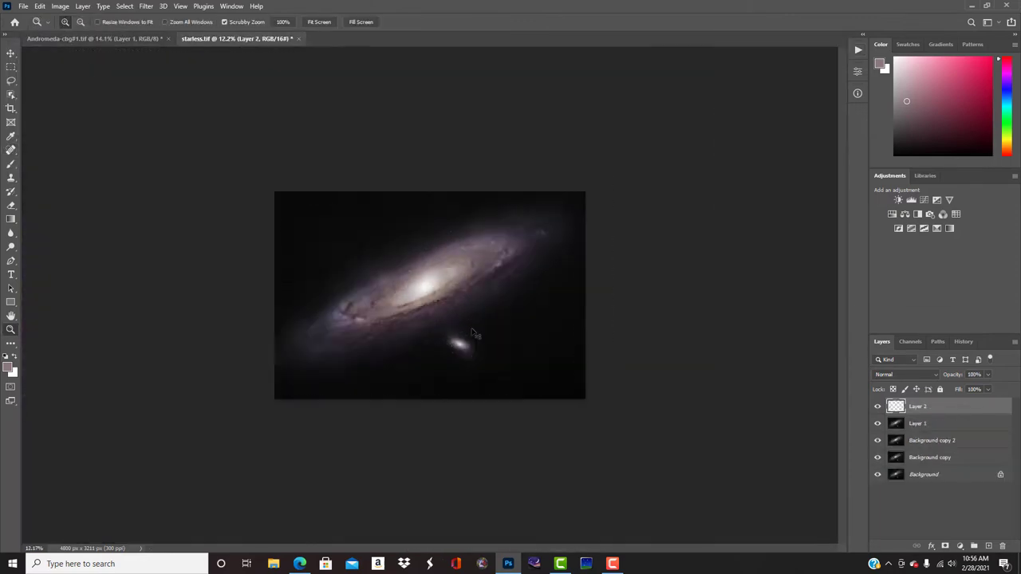
- Set Layer 2 in starless.tif to Pin Light blending so its stars combine with the starless galaxy
left_click(906, 375)
left_click(888, 459)
left_click_drag(373, 278, 495, 279)
left_click(988, 375)
left_click_drag(511, 328, 447, 328)
left_click_drag(511, 276, 568, 277)
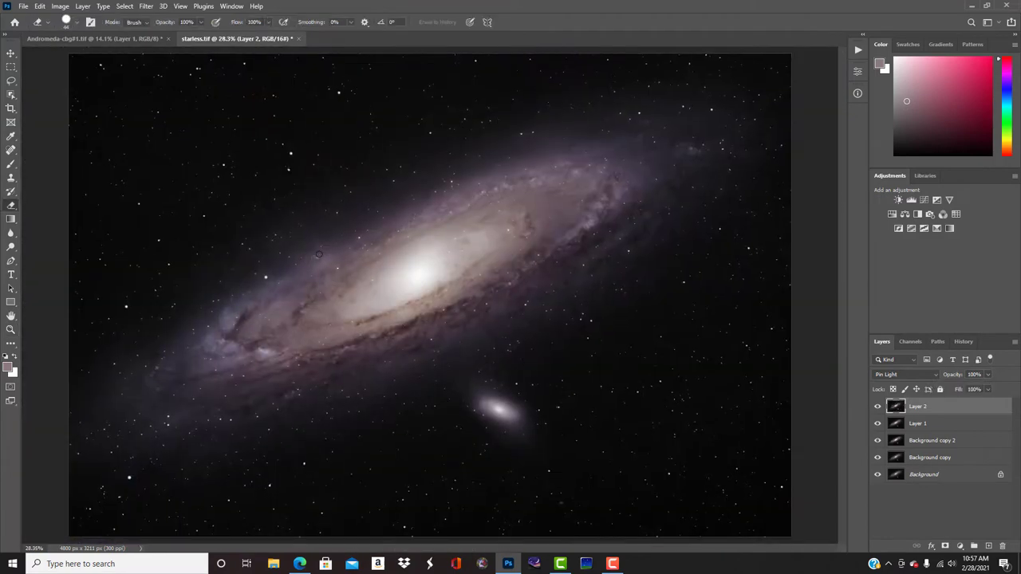
- Bring the blended galaxy image into Andromeda-cbg#1.tif as Layer 2 and set its opacity to 50%
right_click(922, 424)
left_click(844, 439)
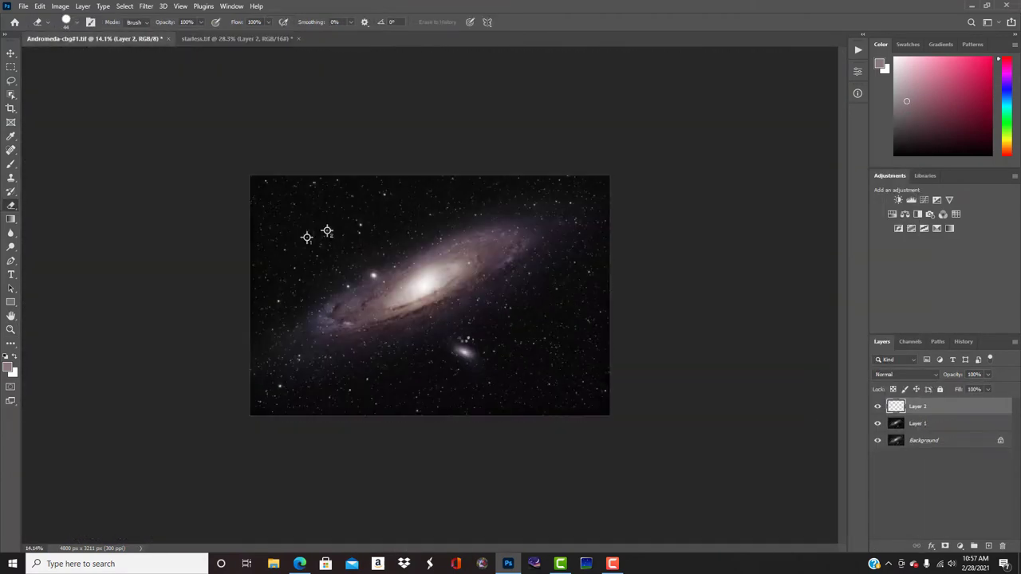
left_click_drag(338, 221, 516, 327)
left_click(989, 375)
left_click_drag(989, 388, 958, 390)
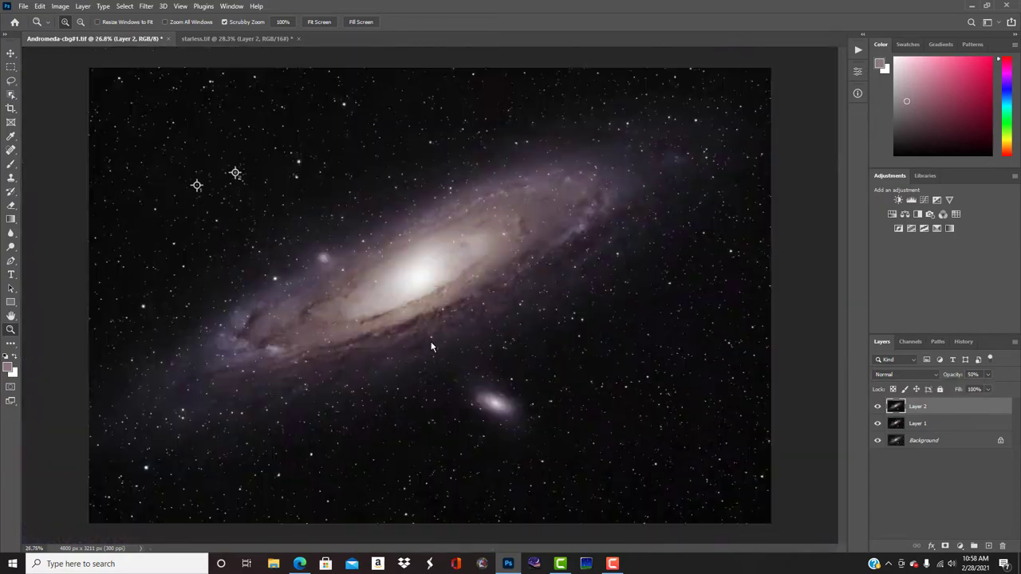
left_click_drag(431, 347, 495, 359)
left_click_drag(406, 268, 391, 269)
- Delete the layers above Background copy in starless.tif
left_click(236, 39)
left_click(918, 424, "shift")
right_click(918, 424)
left_click(806, 156)
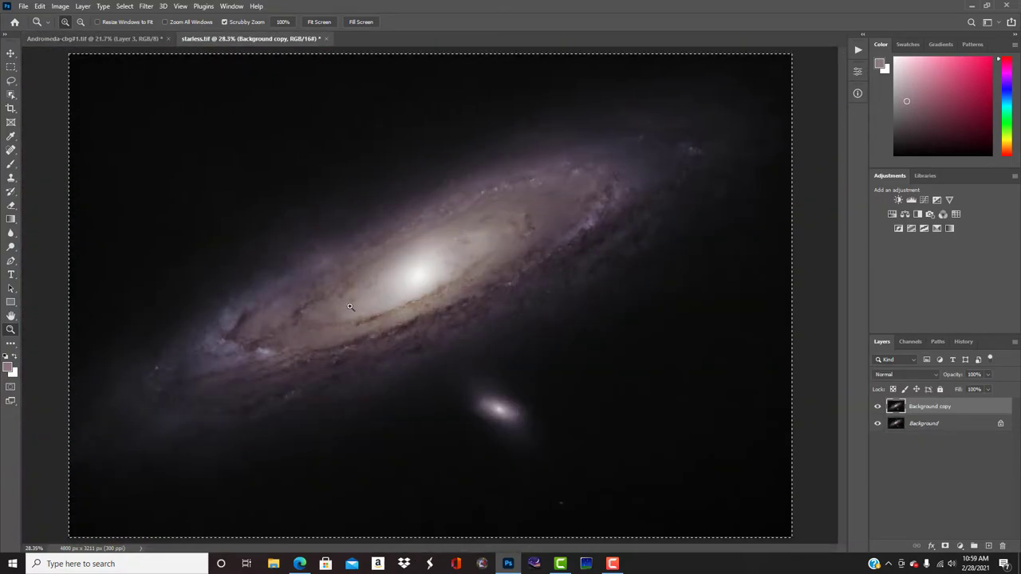
- Paste the starless image into Andromeda-cbg#1.tif as Layer 4, erase its sky around the galaxy and toggle the layer to compare
key("ctrl+v")
left_click(906, 374)
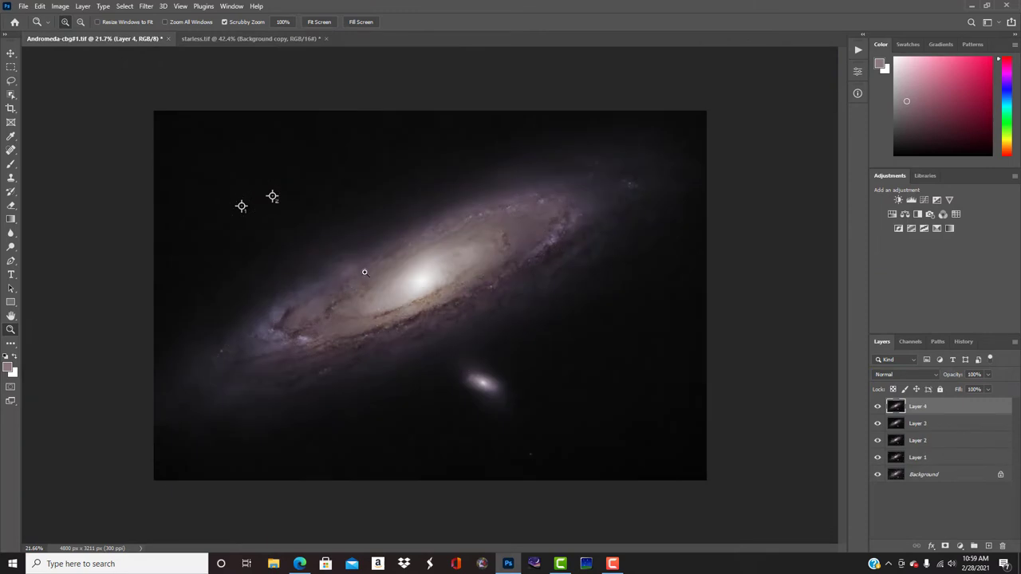
key("e")
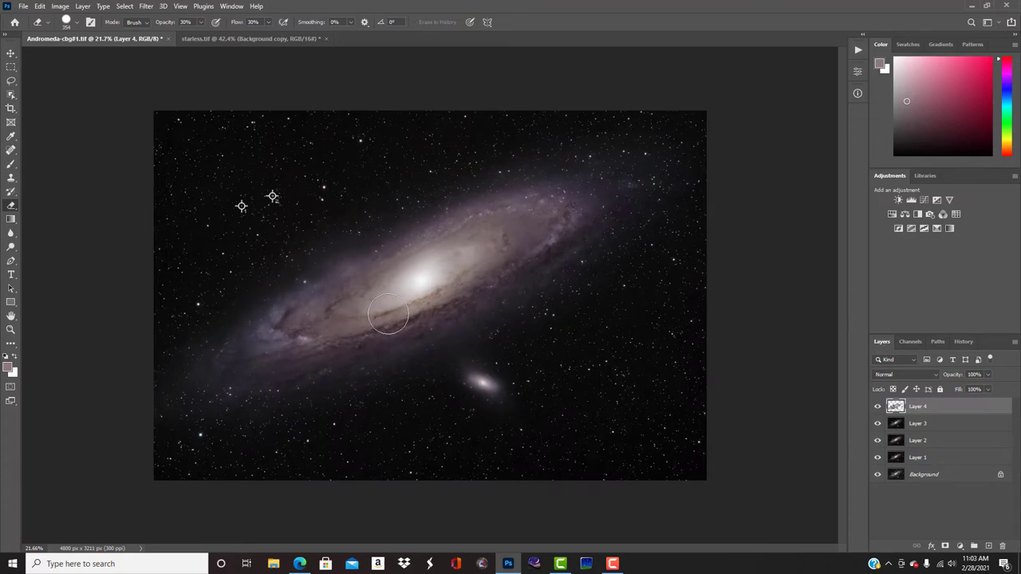
left_click(878, 409)
left_click(877, 410)
- Raise the Eraser's opacity and flow and toggle Layer 4's visibility to compare the image with and without it
left_click_drag(201, 23, 241, 40)
left_click_drag(269, 22, 308, 39)
left_click(878, 410)
left_click(878, 411)
left_click(879, 409)
left_click(878, 409)
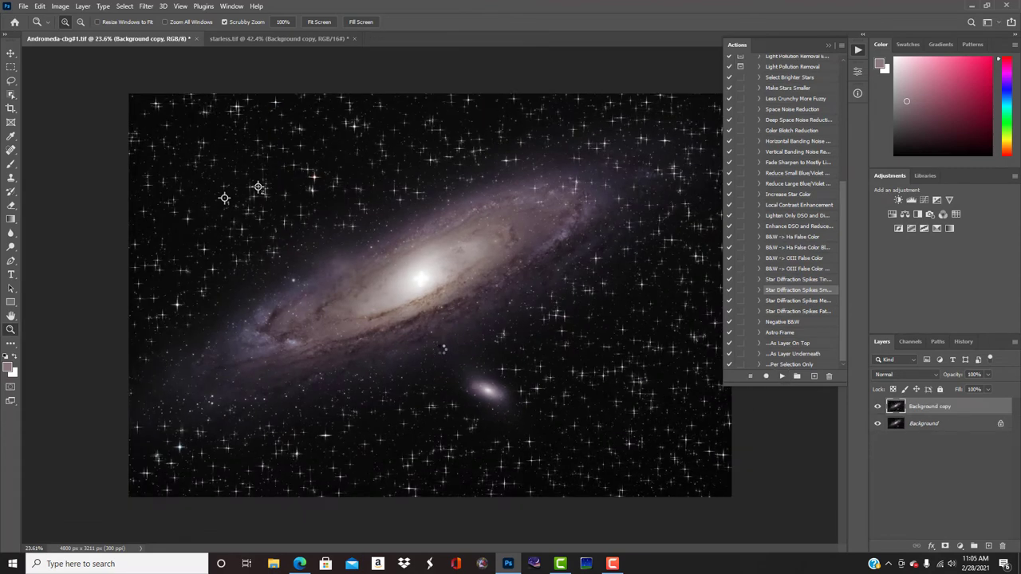
- Duplicate the Background copy layer and run the fat Star Diffraction Spikes action on the duplicate
left_click_drag(931, 407, 988, 545)
left_click(827, 311)
left_click(782, 377)
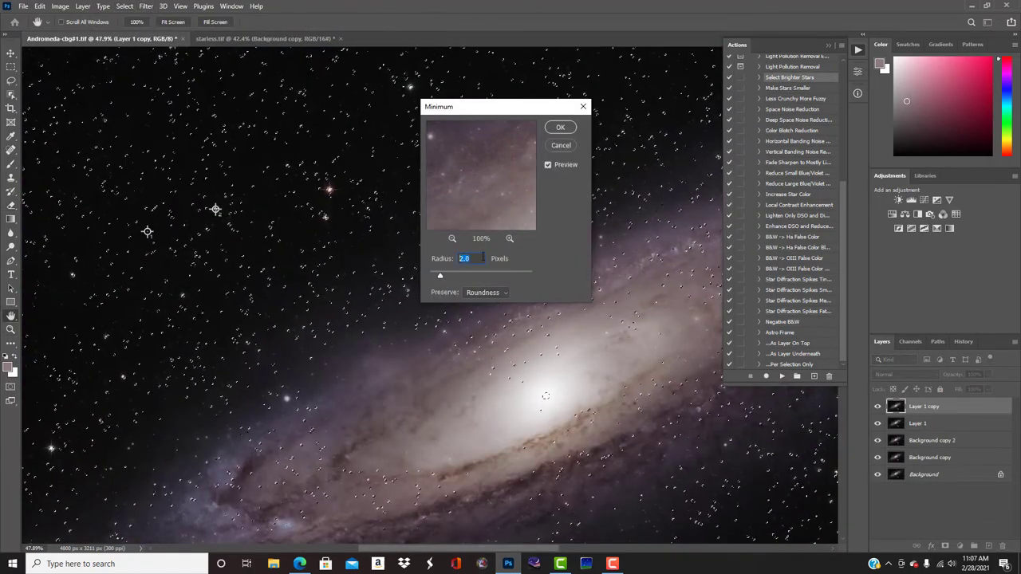
- Shrink the selected stars with the Minimum filter at a 1.5-pixel radius, checking the result in the preview
type("1")
left_click_drag(463, 160, 479, 228)
type("1.5")
left_click_drag(474, 183, 486, 214)
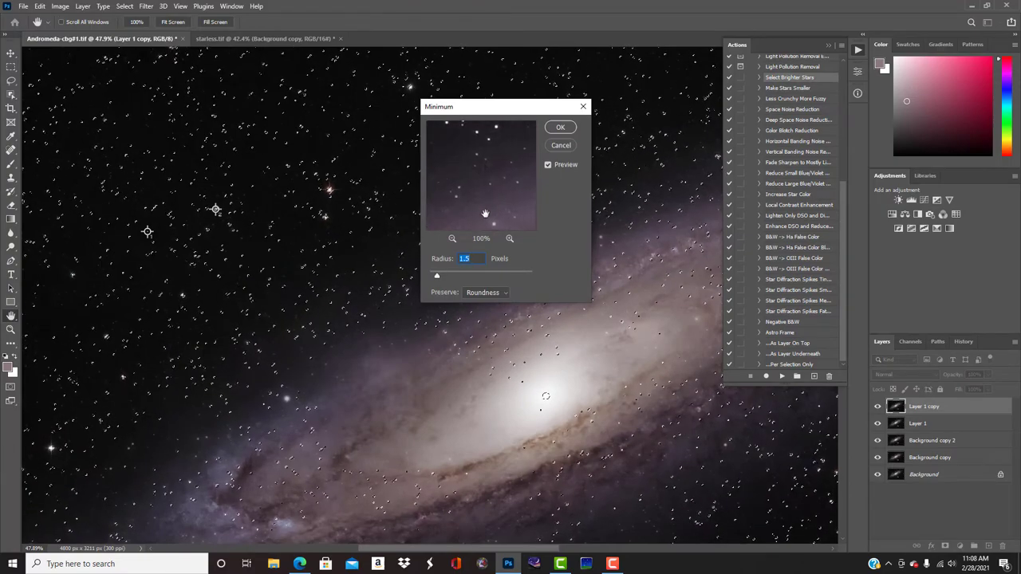
key("Return")
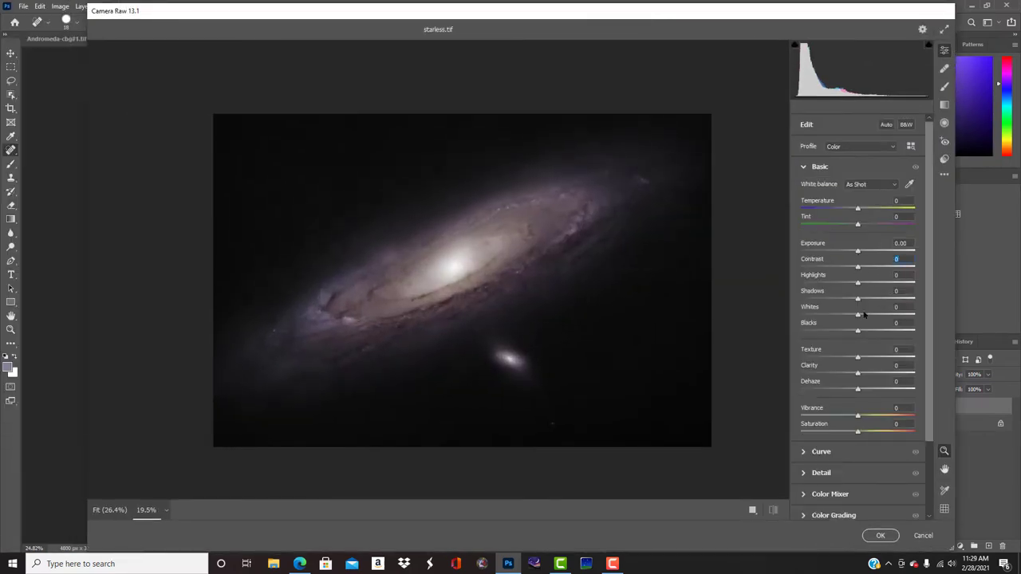
- Set the starless image's highlights to +6 and shadows to +11 in Camera Raw, returning blacks to 0
left_click_drag(859, 283, 915, 300)
left_click_drag(511, 409, 615, 406)
left_click_drag(858, 331, 894, 328)
left_click_drag(558, 319, 459, 319)
left_click_drag(895, 330, 859, 331)
left_click_drag(914, 299, 857, 305)
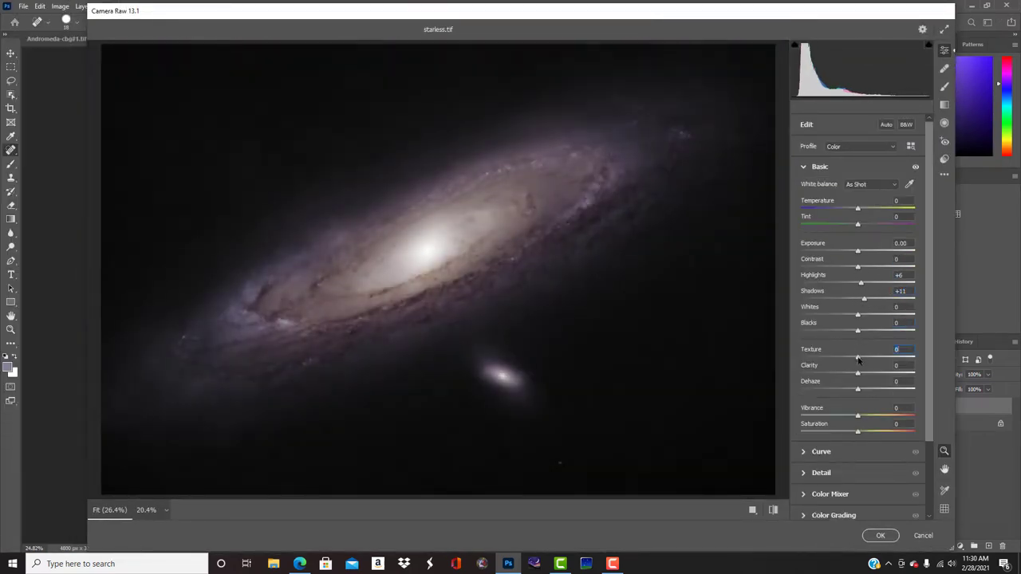
- Check the galaxy's arms and core at several magnifications in Camera Raw and apply the adjustments
left_click_drag(164, 359, 247, 357)
right_click(367, 281)
left_click(399, 288)
left_click_drag(245, 309, 319, 385)
left_click(610, 230)
left_click(280, 318)
left_click(881, 536)
- Spot-heal leftover star residue along the galaxy's lower-left arm and outer dust clouds
scroll(537, 426, "down", 3)
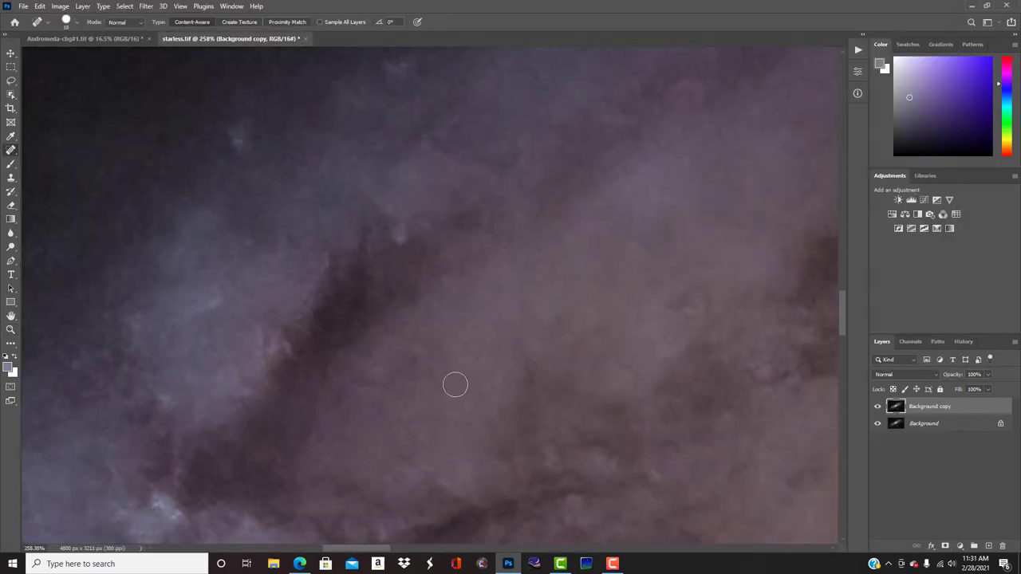
scroll(456, 386, "down", 3)
scroll(433, 392, "down", 3)
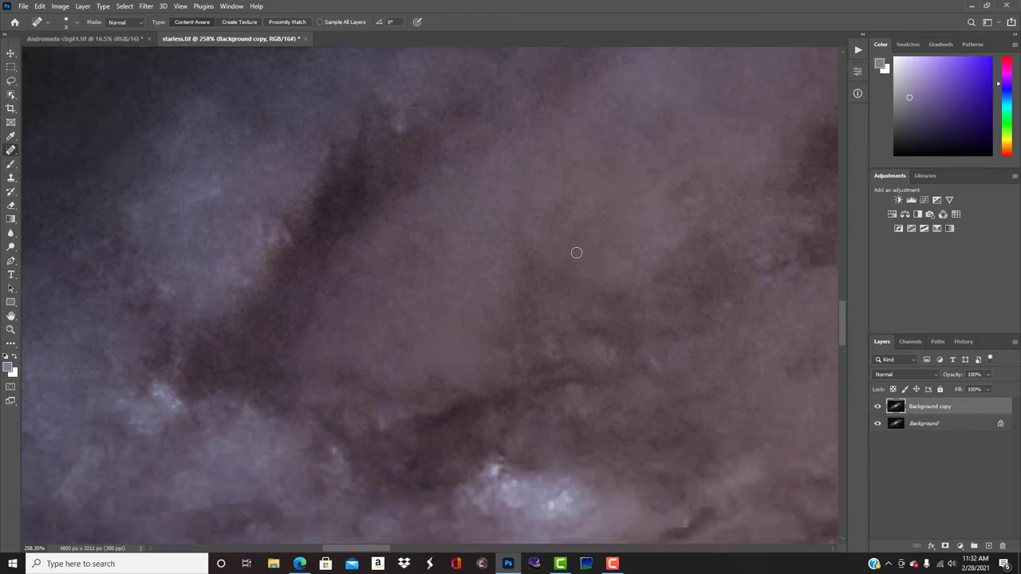
scroll(744, 444, "down", 1)
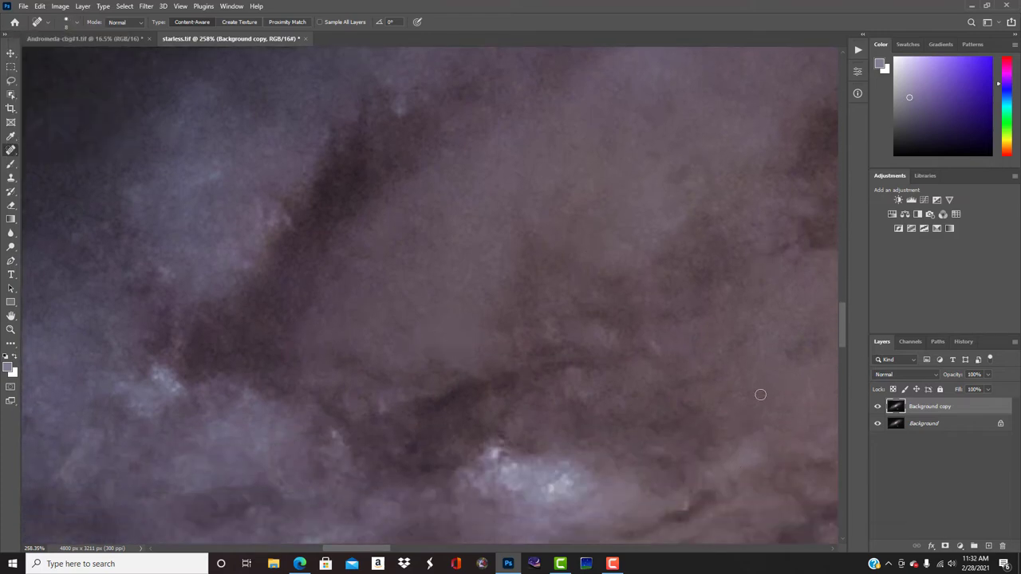
scroll(469, 483, "down", 2)
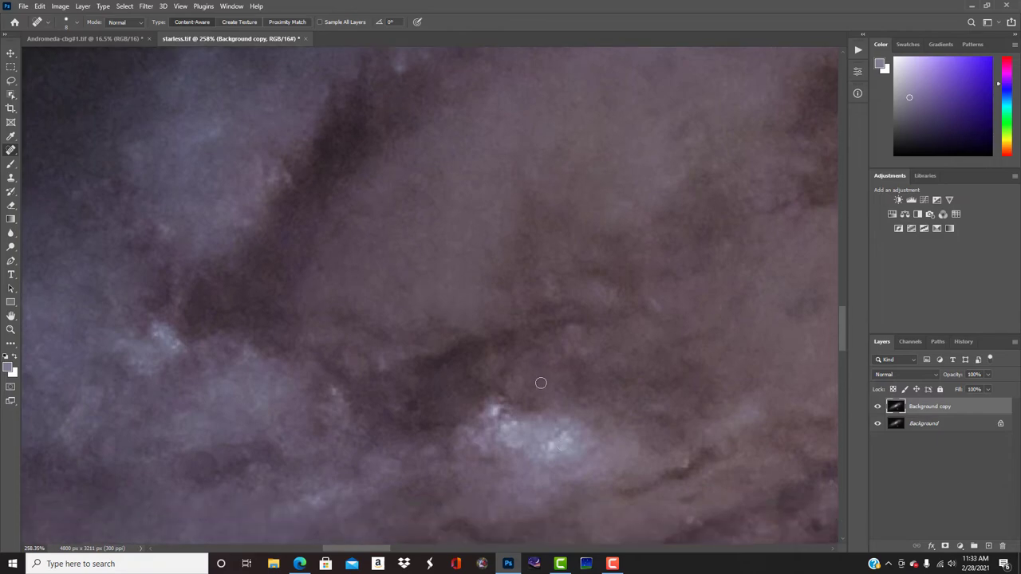
scroll(446, 435, "down", 4)
scroll(401, 465, "left", 10)
left_click(408, 458)
scroll(383, 463, "down", 1)
left_click(289, 486)
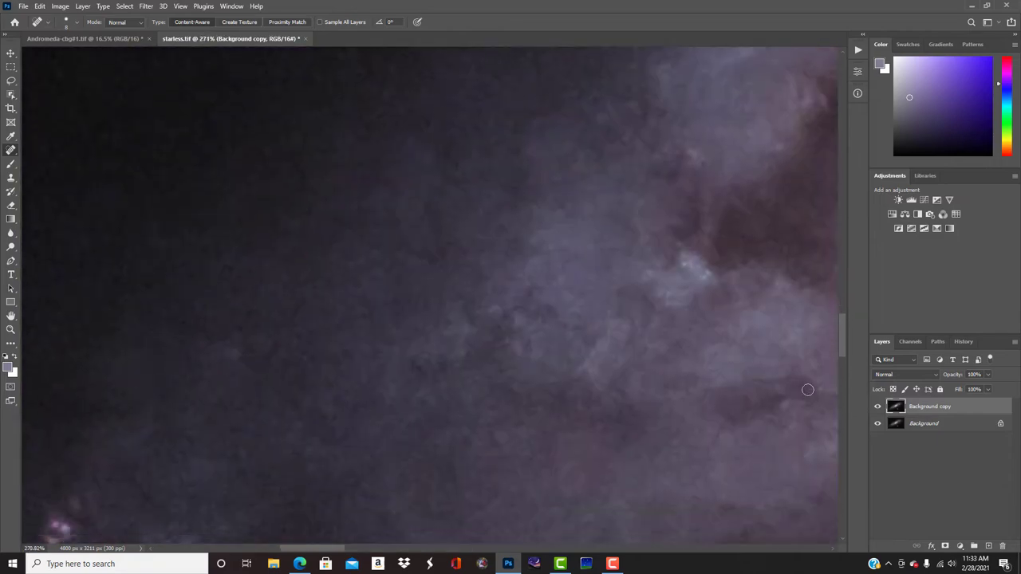
scroll(733, 405, "down", 5)
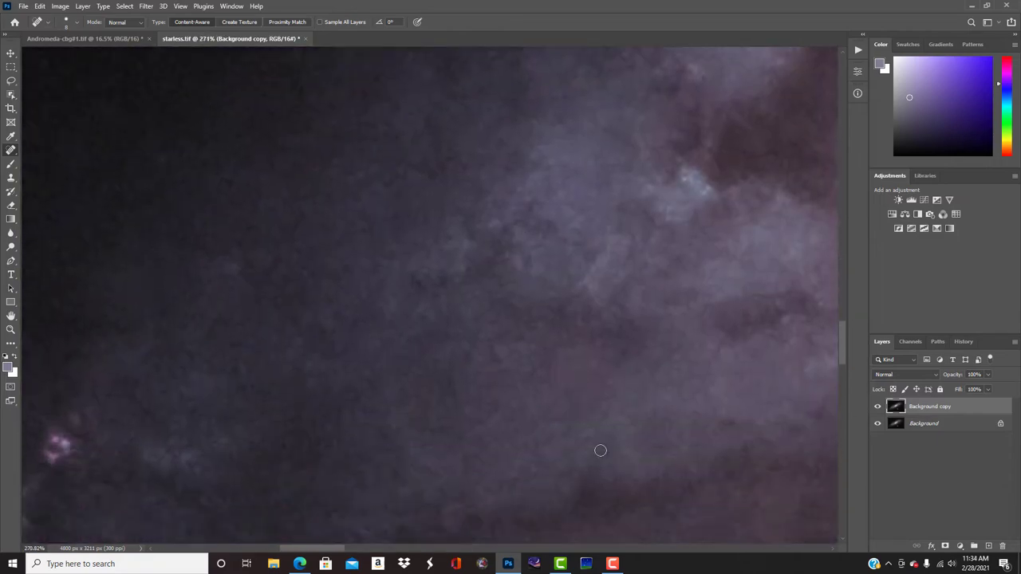
- Spot-heal the dark blemish on the galaxy's upper arm
key("ctrl+0")
scroll(321, 372, "up", 8)
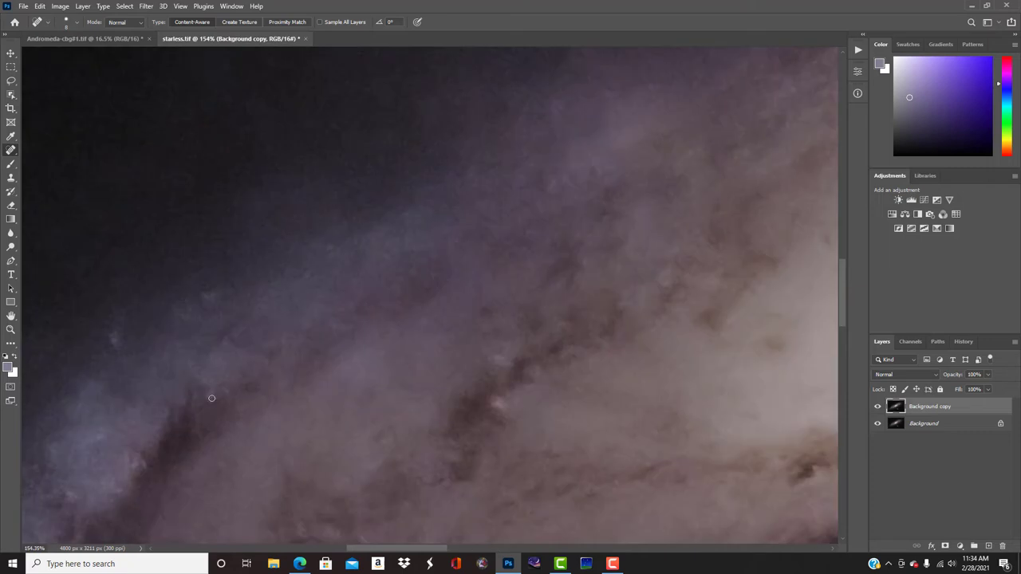
scroll(586, 270, "up", 1)
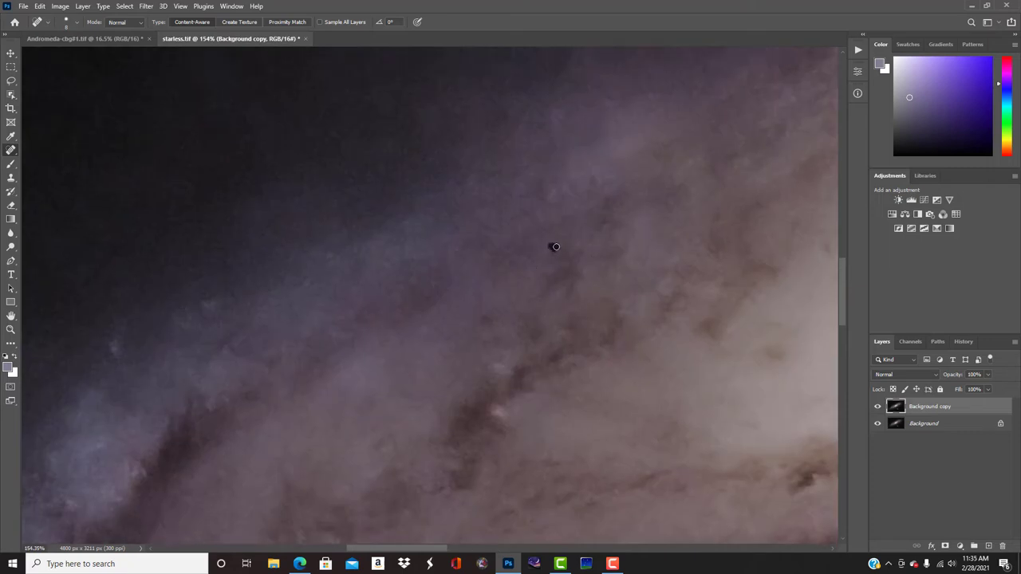
scroll(511, 296, "up", 3)
left_click_drag(559, 205, 570, 206)
scroll(527, 523, "down", 1)
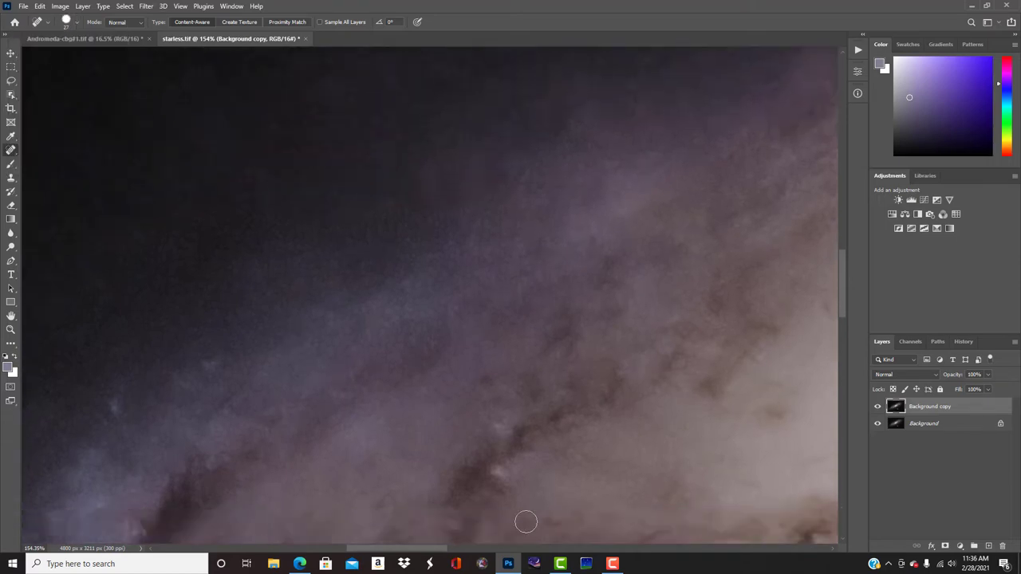
- Spot-heal the remaining blemish in the dark sky near the companion galaxy with a 27-pixel brush
scroll(575, 399, "down", 8)
scroll(606, 162, "up", 8)
scroll(554, 162, "down", 8)
scroll(533, 463, "up", 4)
left_click(538, 465)
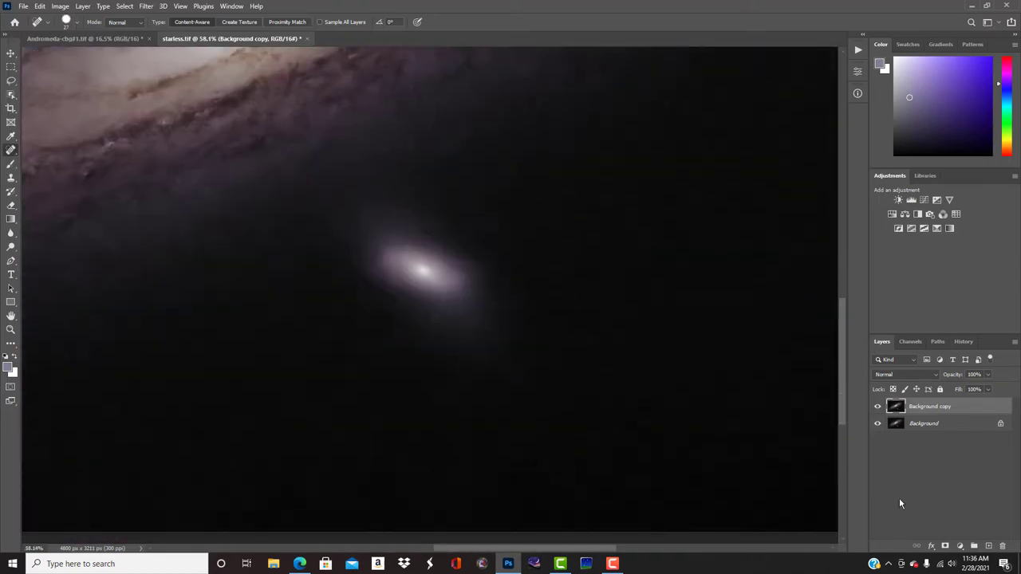
- Reduce the Spot Healing Brush to about 9 pixels and heal a residue spot on the galaxy's lower edge
scroll(538, 464, "down", 4)
scroll(327, 369, "up", 9)
left_click(77, 23)
left_click_drag(27, 53, 21, 53)
left_click(238, 430)
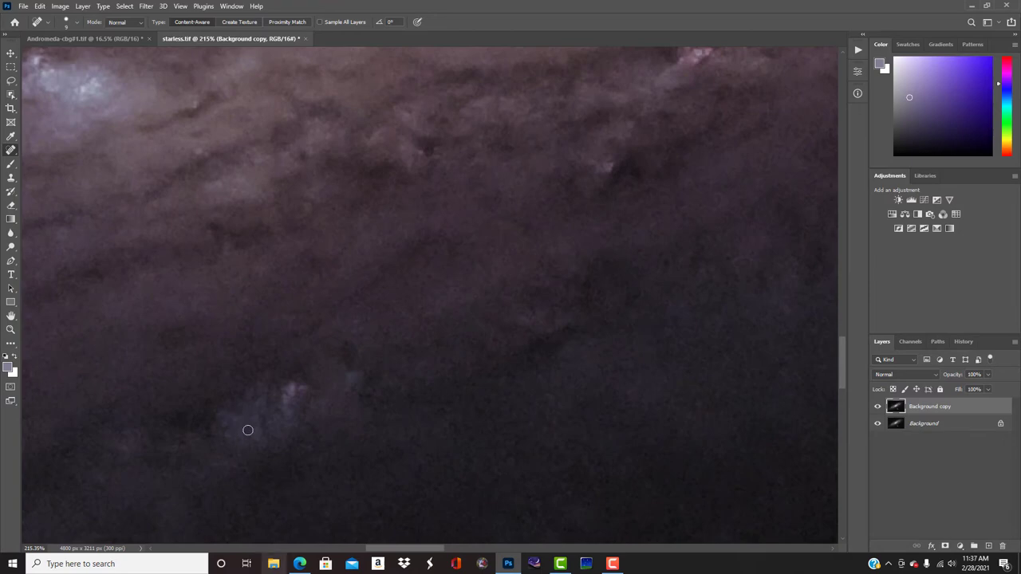
- Stamp the visible layers of starless.tif into a new layer and duplicate that layer
scroll(248, 431, "down", 9)
scroll(561, 438, "up", 1)
left_click(11, 329)
scroll(399, 406, "up", 4)
scroll(398, 406, "down", 7)
key("ctrl+alt+shift+e")
left_click_drag(926, 407, 989, 547)
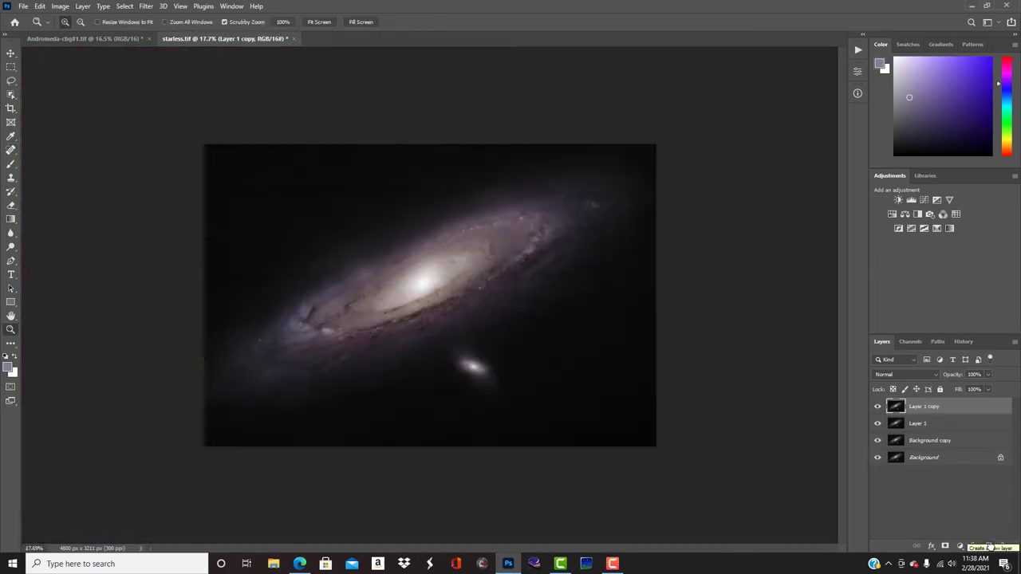
- Duplicate Layer 1 copy in starless.tif and open the new layer in the Camera Raw Filter
scroll(275, 289, "up", 8)
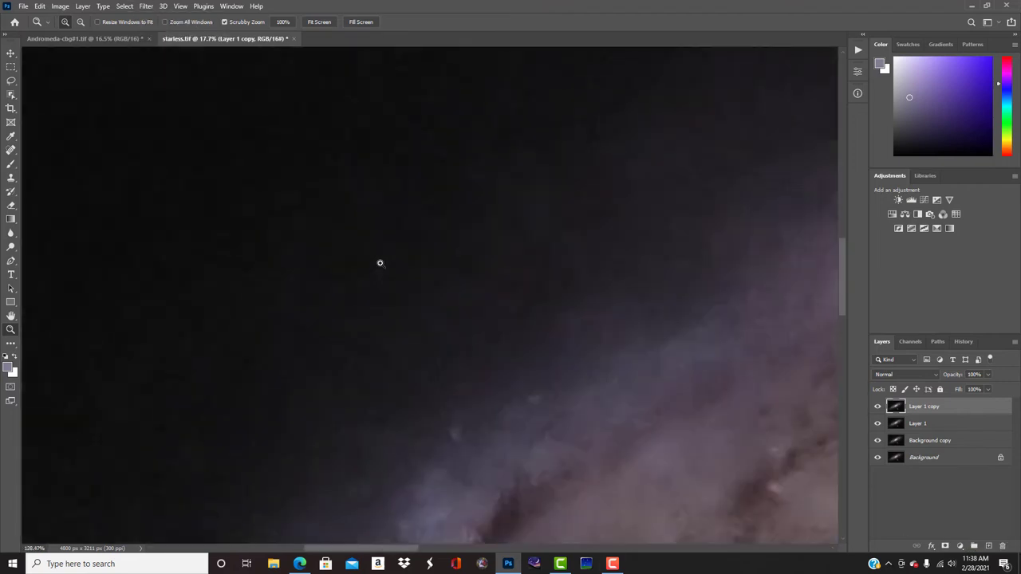
left_click_drag(925, 407, 989, 546)
left_click(146, 6)
left_click(177, 84)
scroll(639, 382, "up", 6)
left_click(946, 84)
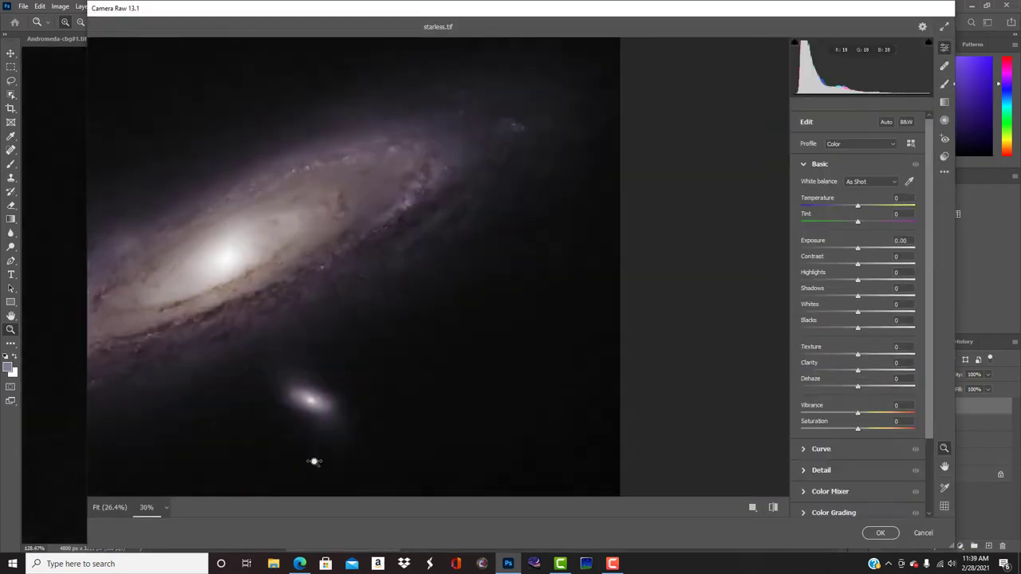
- Examine the companion galaxy and the faint outer end of the main galaxy in the Camera Raw preview
key("k")
scroll(243, 204, "down", 2)
scroll(243, 203, "down", 3)
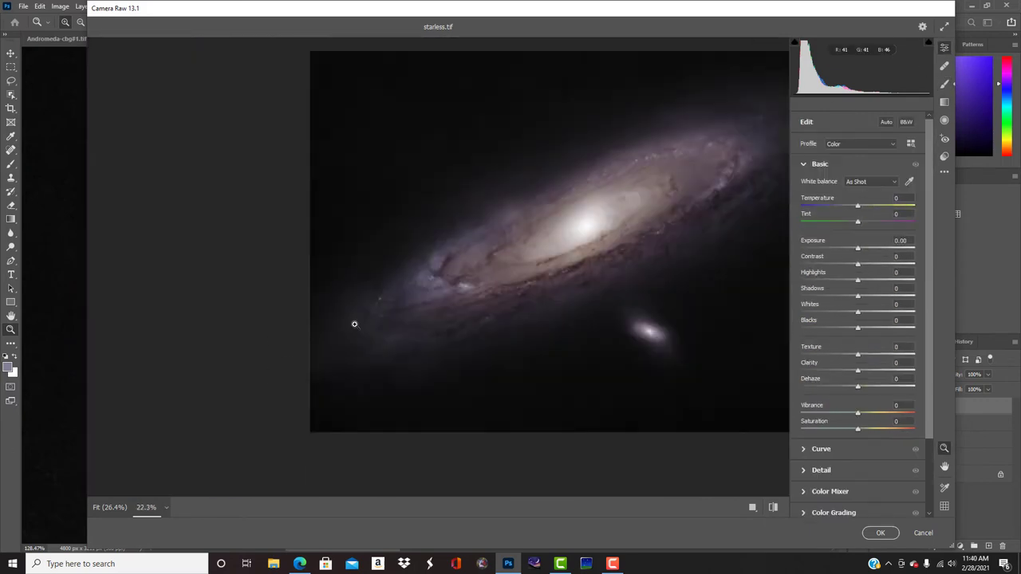
scroll(324, 323, "up", 3)
key("bracketleft")
key("bracketleft")
key("bracketleft")
key("bracketleft")
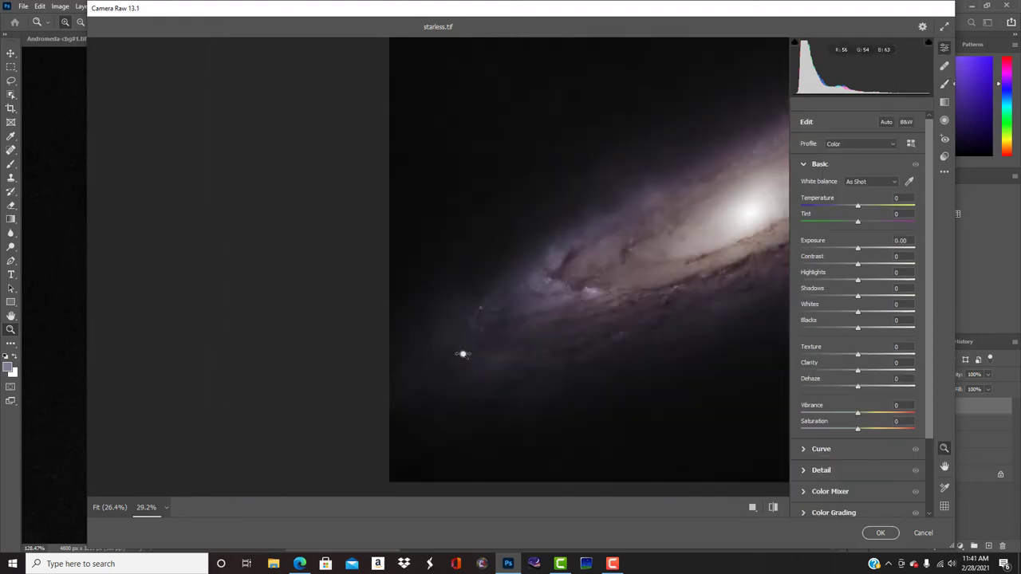
- Smooth the dark background around the galaxy with a size 10 adjustment brush at Texture -40 and Noise Reduction +20
scroll(430, 240, "up", 1)
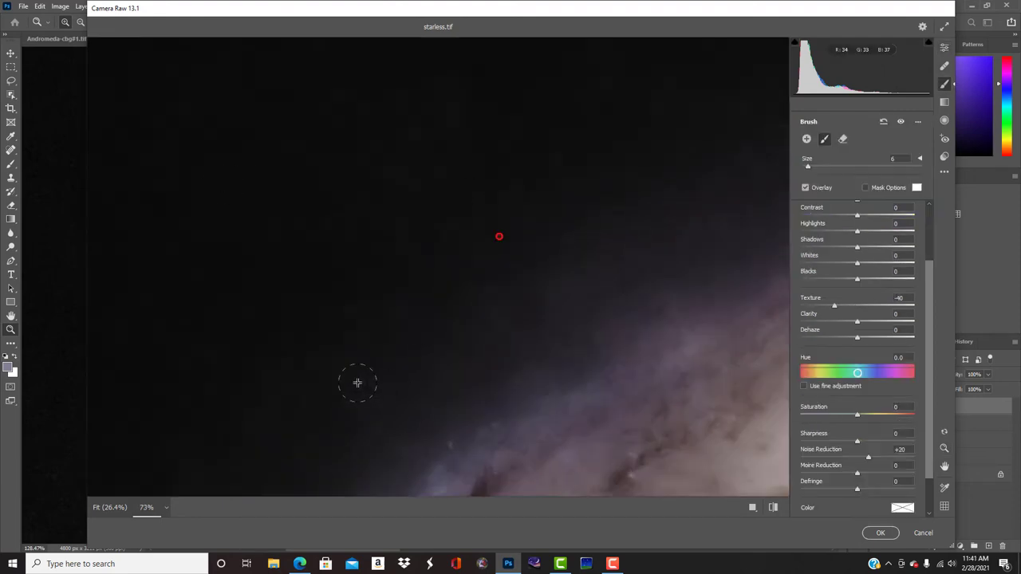
scroll(370, 324, "down", 1)
key("bracketright")
key("bracketright")
key("bracketright")
key("bracketright")
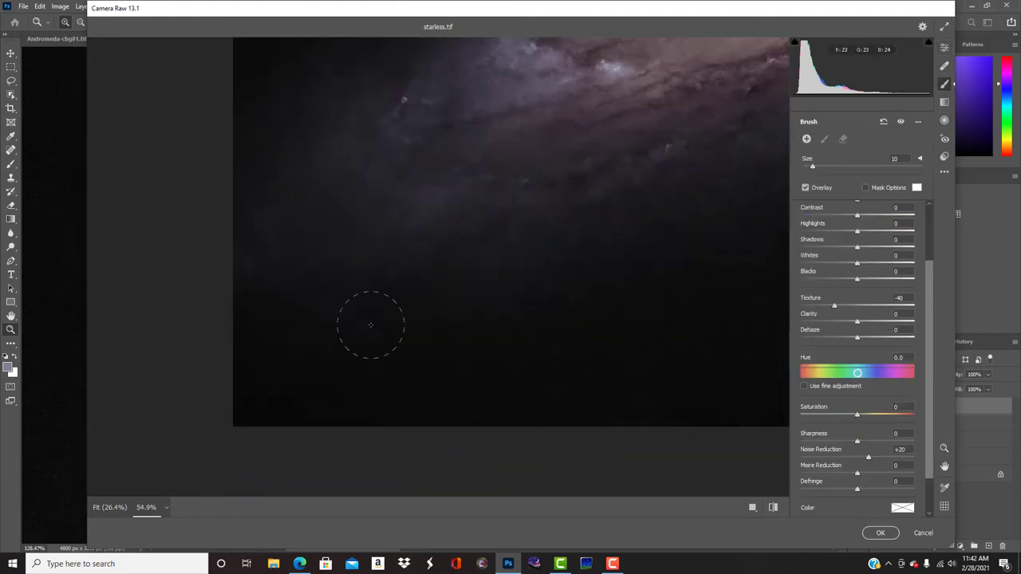
scroll(216, 227, "up", 1)
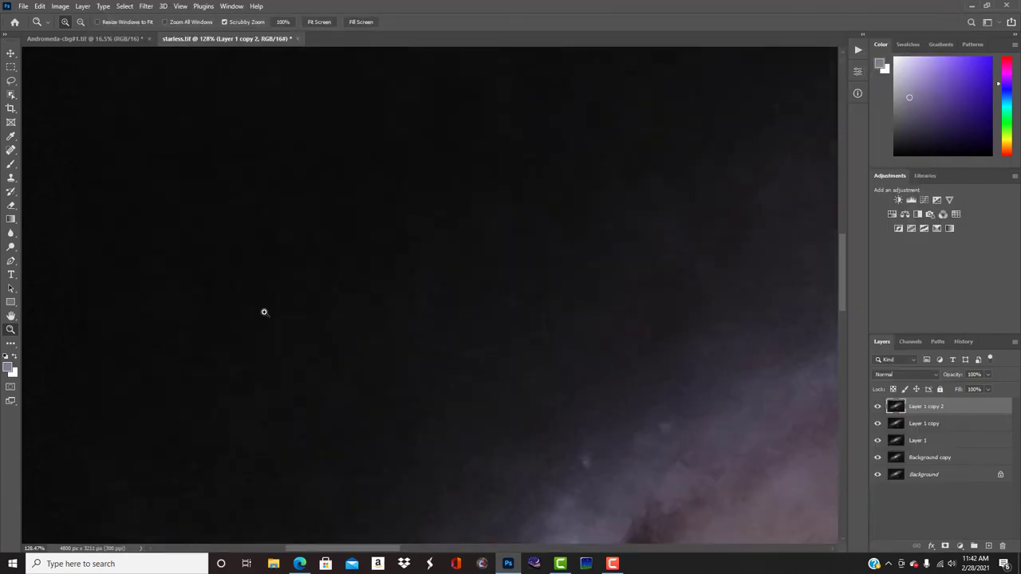
- Merge the visible layers of starless.tif and activate the Camera Raw adjustment brush for the Background copy layer
scroll(440, 316, "down", 5)
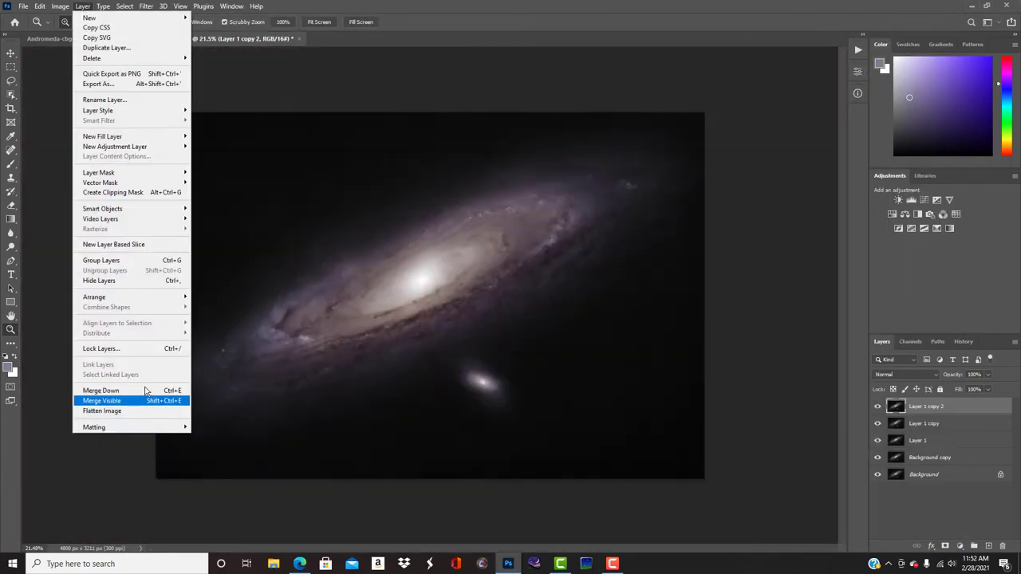
left_click(148, 401)
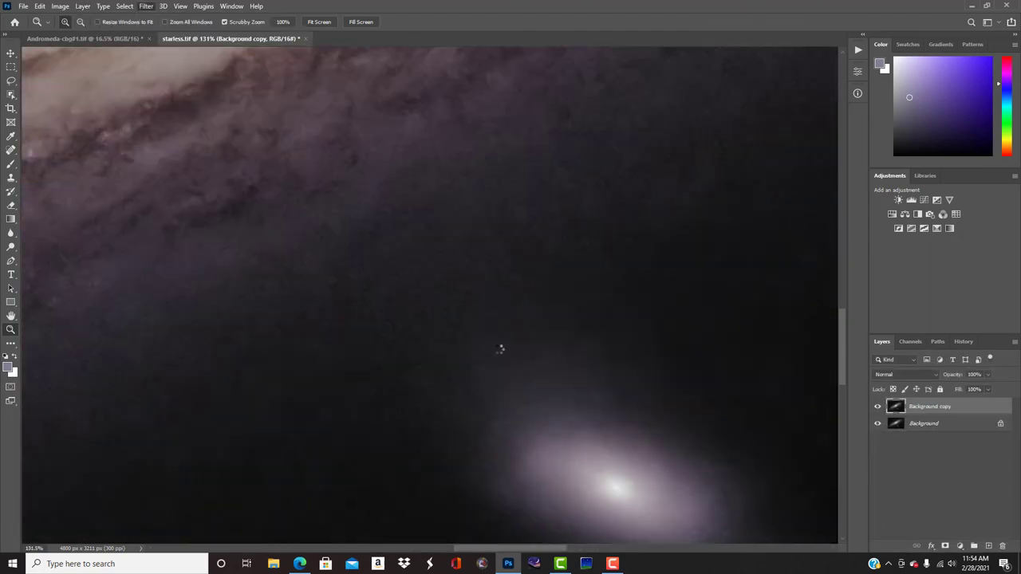
left_click(945, 84)
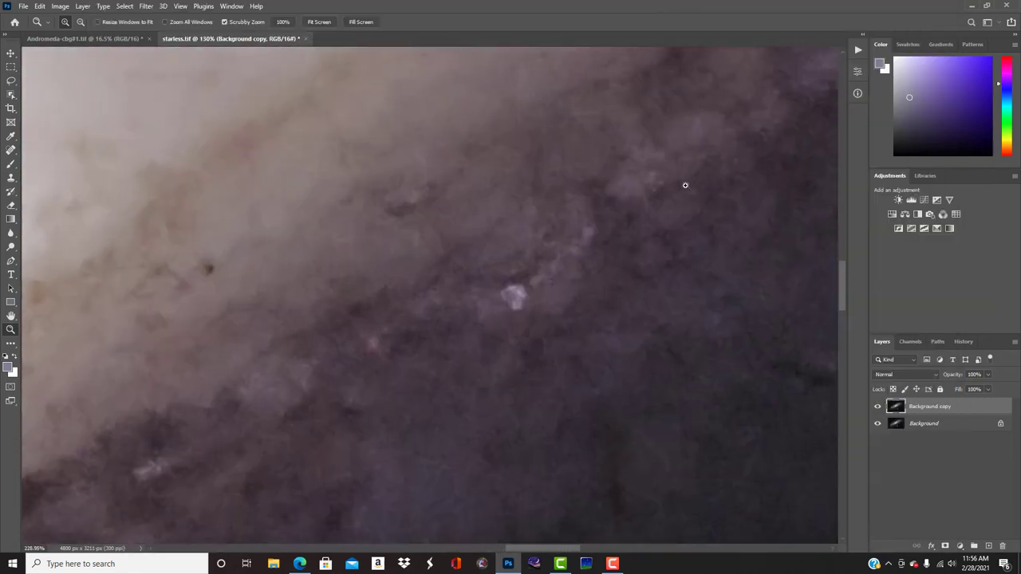
- Heal residue spots in the dust lanes around the bright knot in the galaxy's disc with the Spot Healing Brush
key("j")
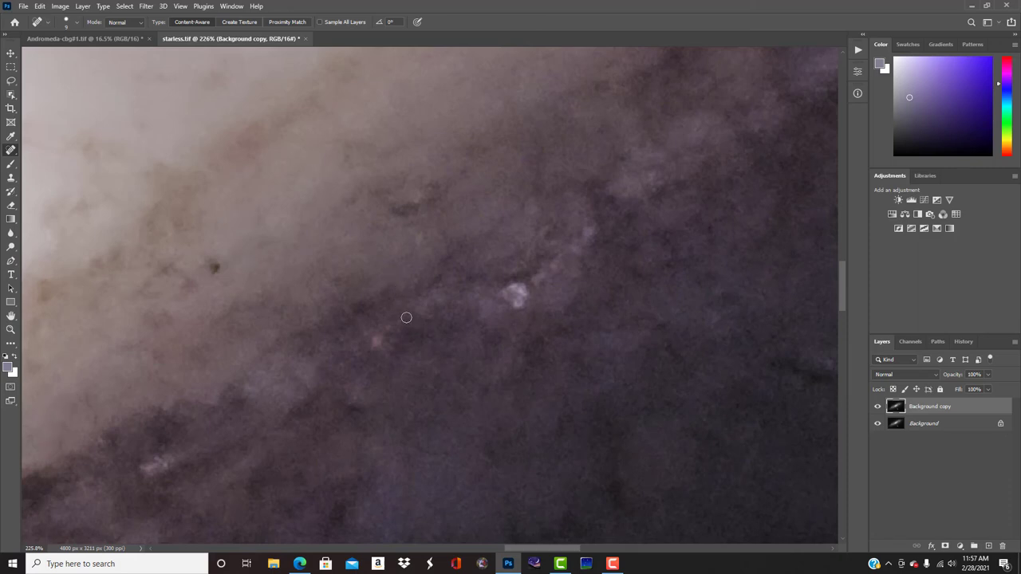
scroll(407, 439, "down", 2)
left_click_drag(383, 423, 390, 423)
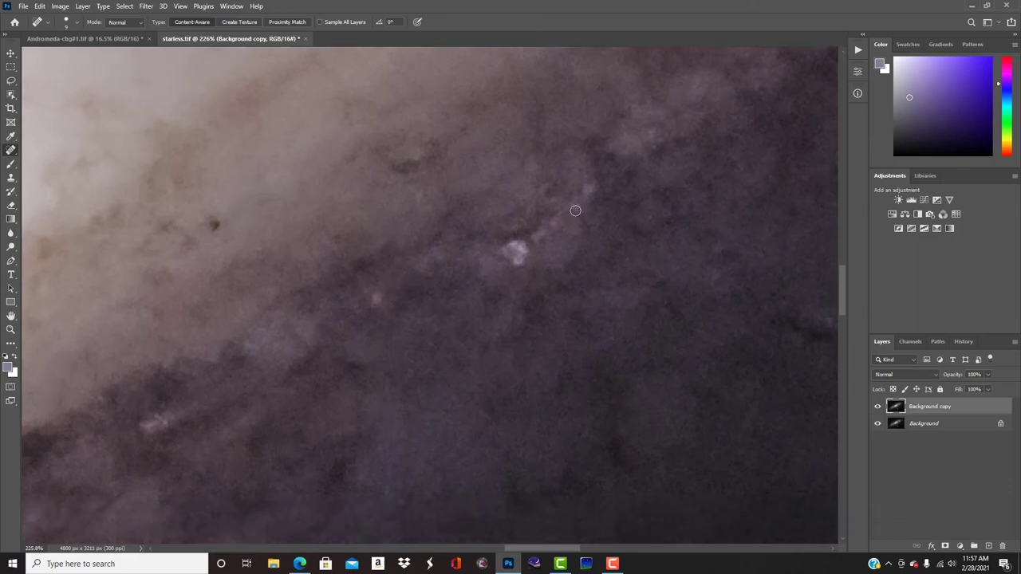
scroll(823, 166, "up", 5)
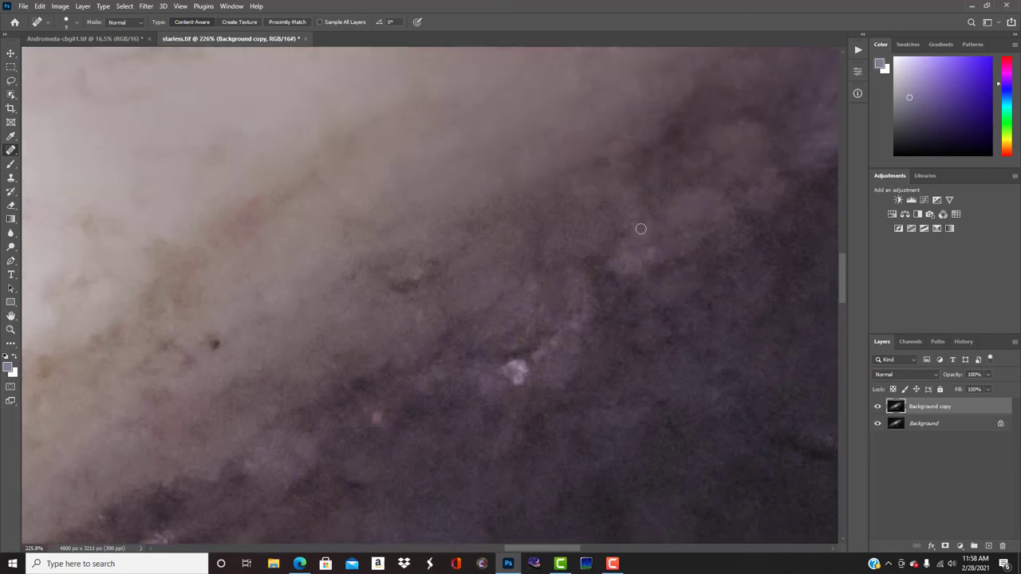
scroll(427, 378, "down", 15)
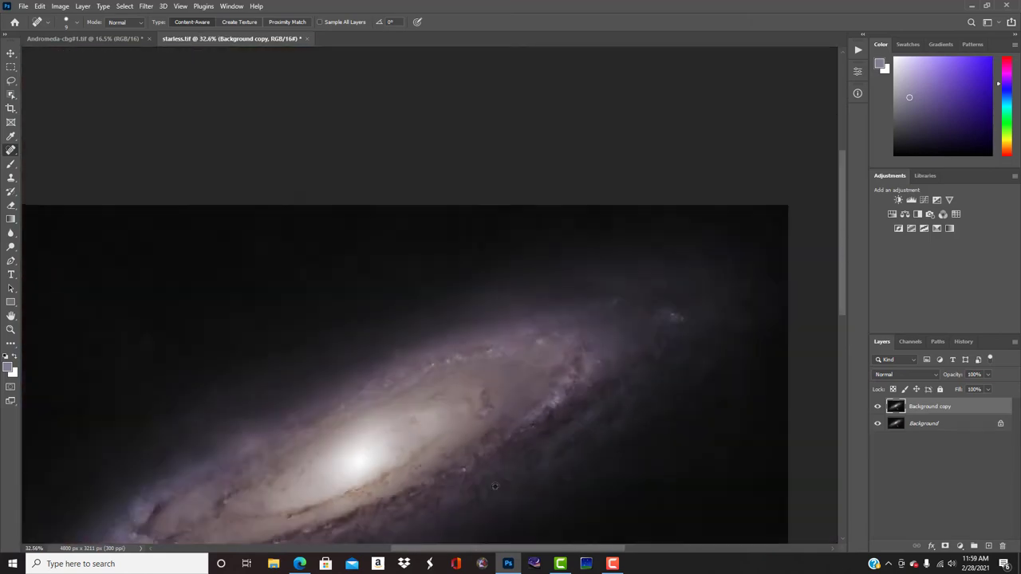
scroll(731, 420, "up", 10)
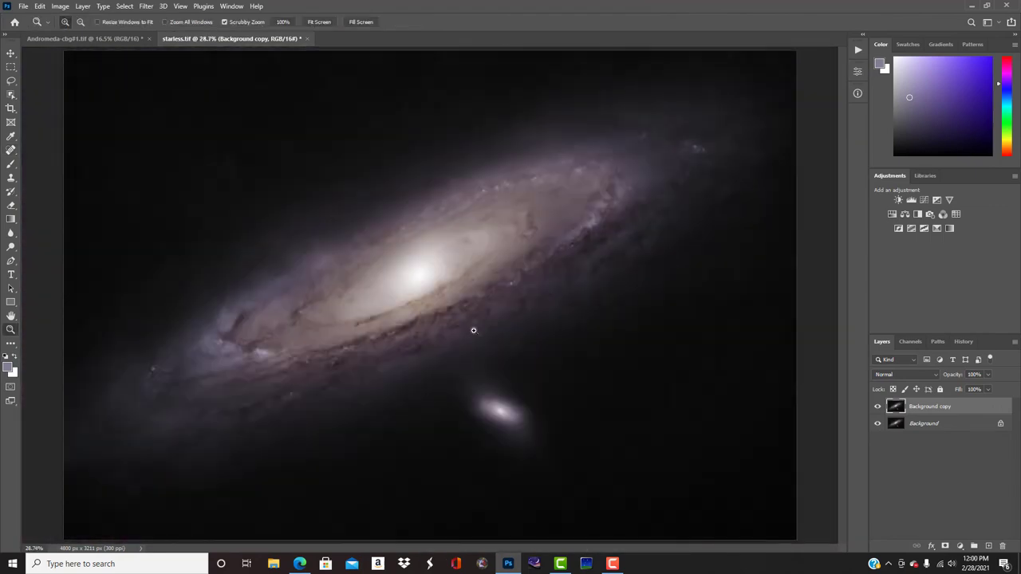
- Apply a Camera Raw Color Noise Reduction of 15 to the Background copy layer
scroll(465, 210, "down", 4)
scroll(465, 210, "up", 15)
left_click(146, 6)
left_click(171, 75)
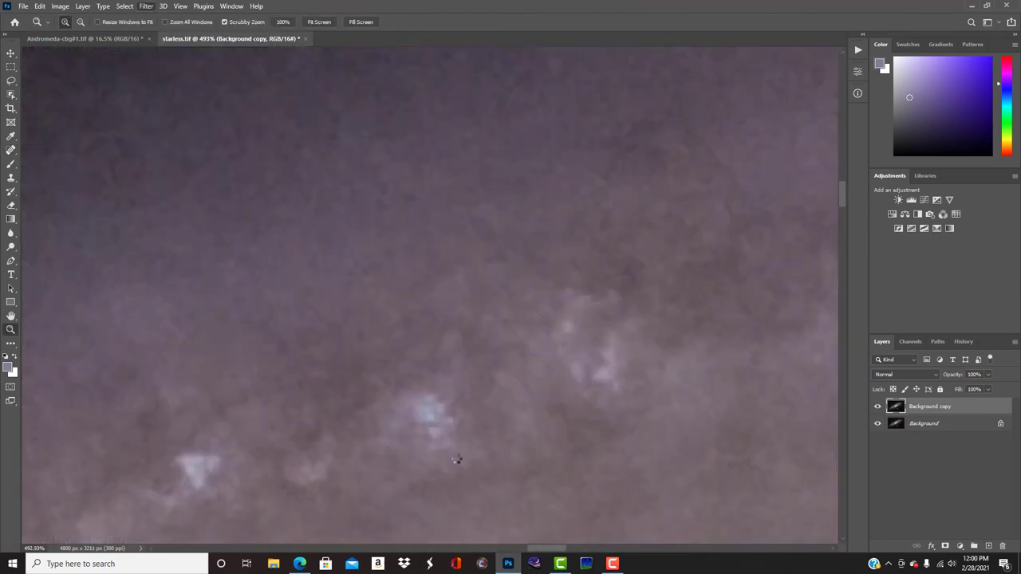
scroll(511, 275, "up", 10)
left_click(822, 470)
left_click_drag(802, 274, 818, 274)
scroll(504, 338, "down", 10)
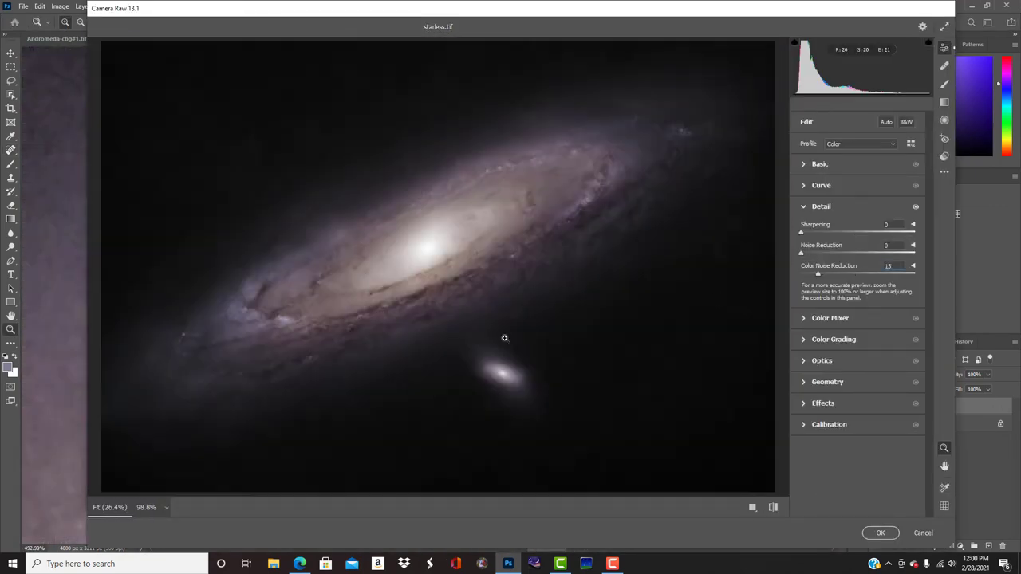
left_click(881, 533)
- Fit starless.tif on screen and flatten it into a single Background layer
scroll(466, 334, "down", 15)
right_click(466, 334)
left_click(495, 340)
left_click(59, 7)
left_click(111, 414)
left_click(23, 6)
left_click(208, 213)
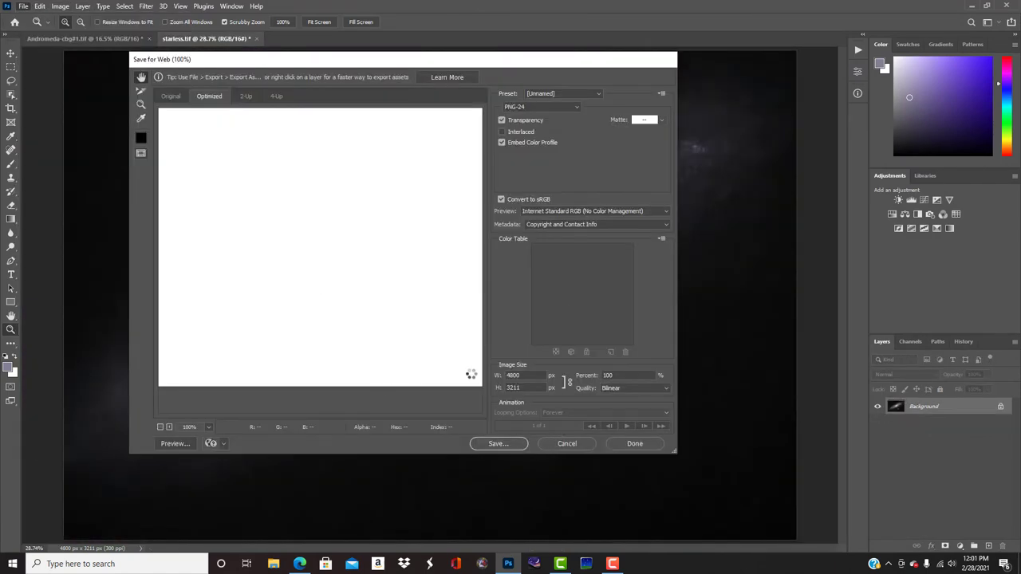
left_click_drag(415, 335, 199, 159)
left_click_drag(419, 250, 200, 336)
left_click_drag(362, 288, 203, 428)
left_click(567, 444)
- Check the Save for Web preview and export the flattened image as a 4800 x 3211 px PNG-24 with "(ANDROMEDA" in its file name
left_click(23, 5)
mouse_move(69, 160)
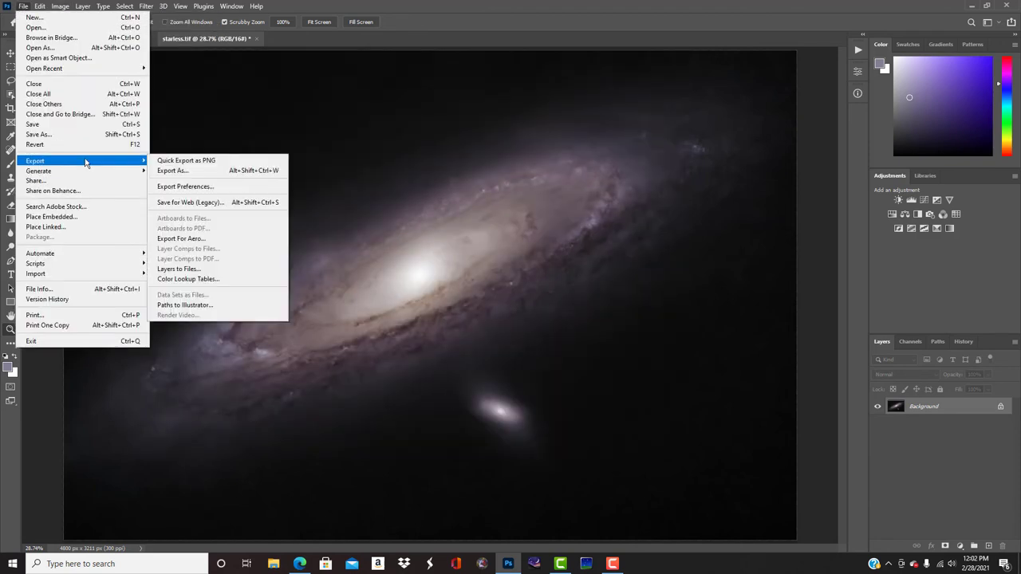
left_click(192, 200)
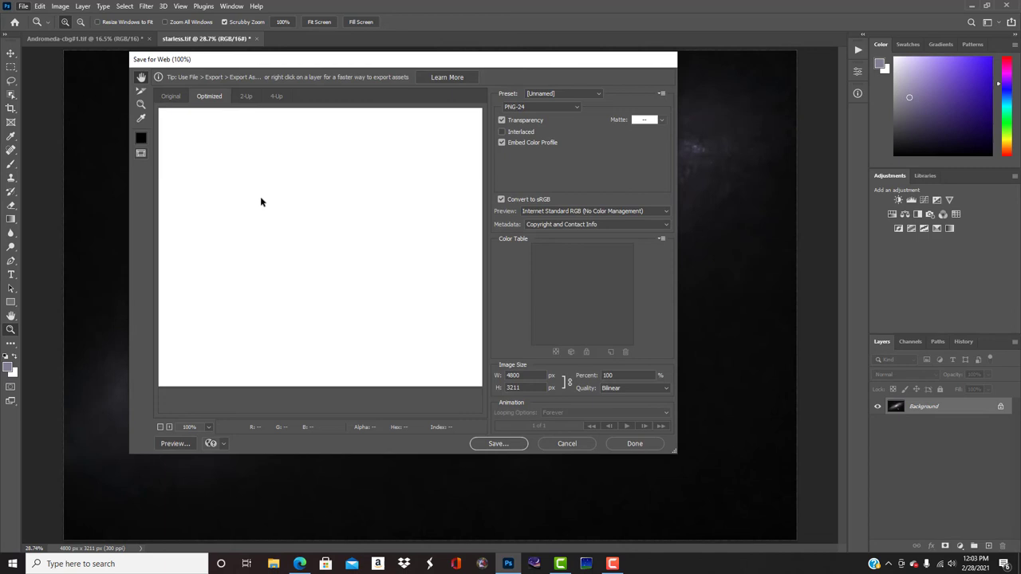
left_click_drag(402, 327, 143, 88)
left_click_drag(423, 343, 365, 291)
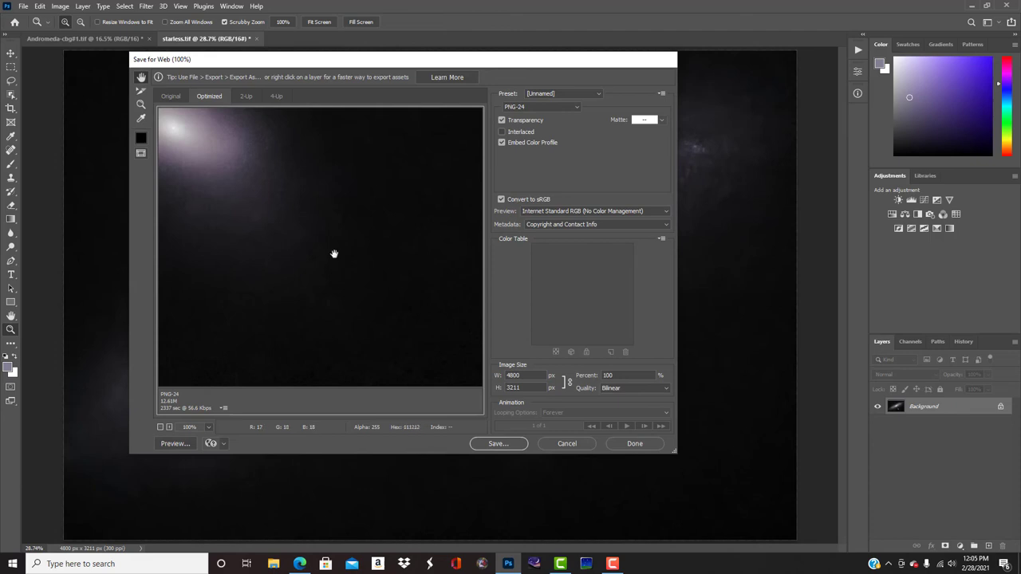
key("Return")
type("(ANDROME")
type("DA")
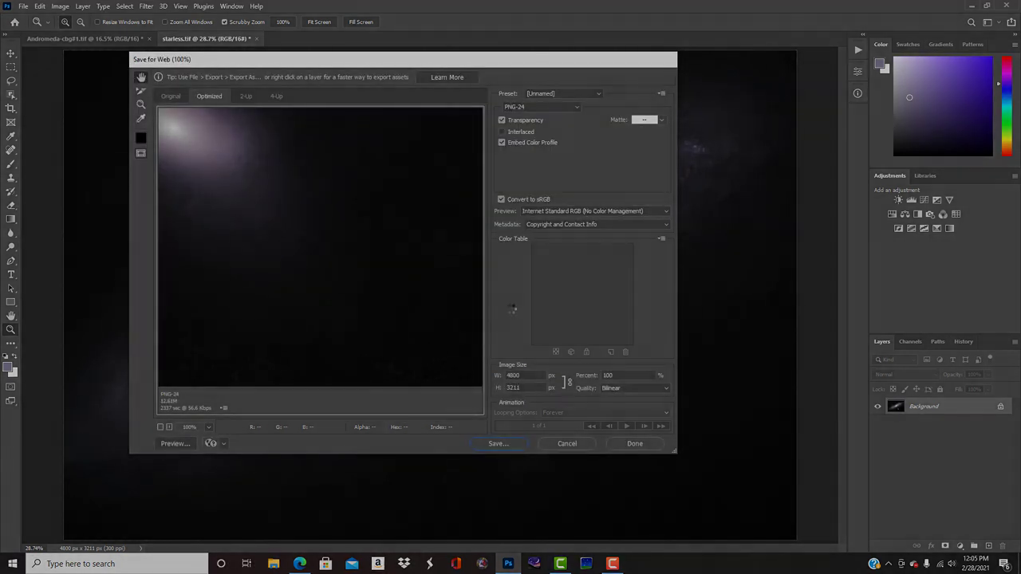